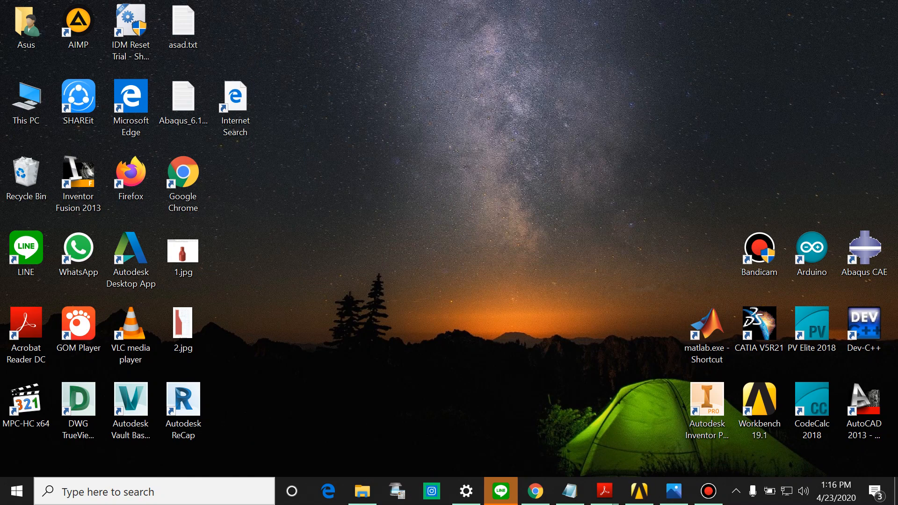
- Review the elbow's problem specification image, switch to Workbench and add a Fluid Flow (Fluent) system named Mixing Elbow
left_click(674, 491)
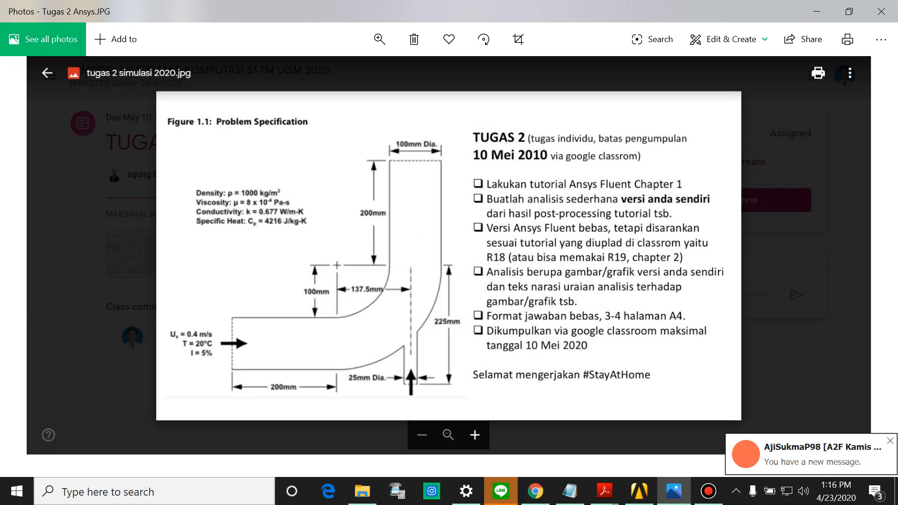
left_click(817, 11)
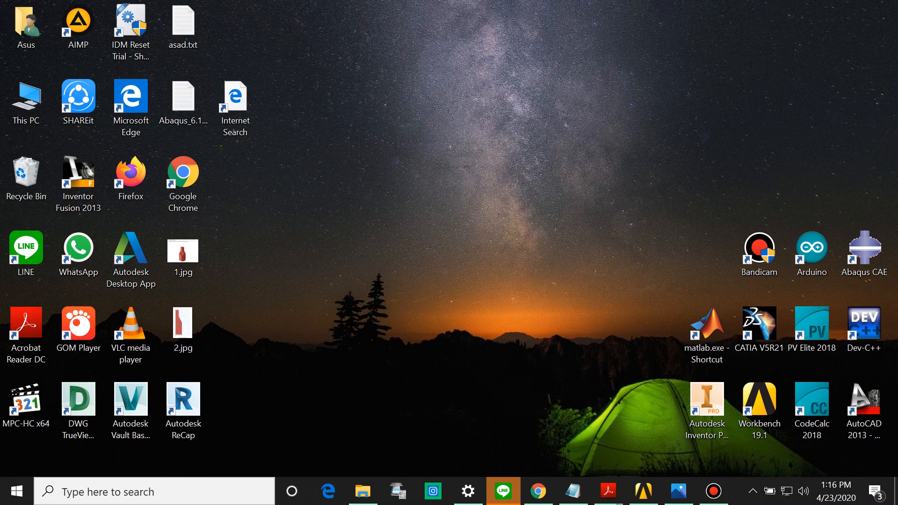
left_click(644, 491)
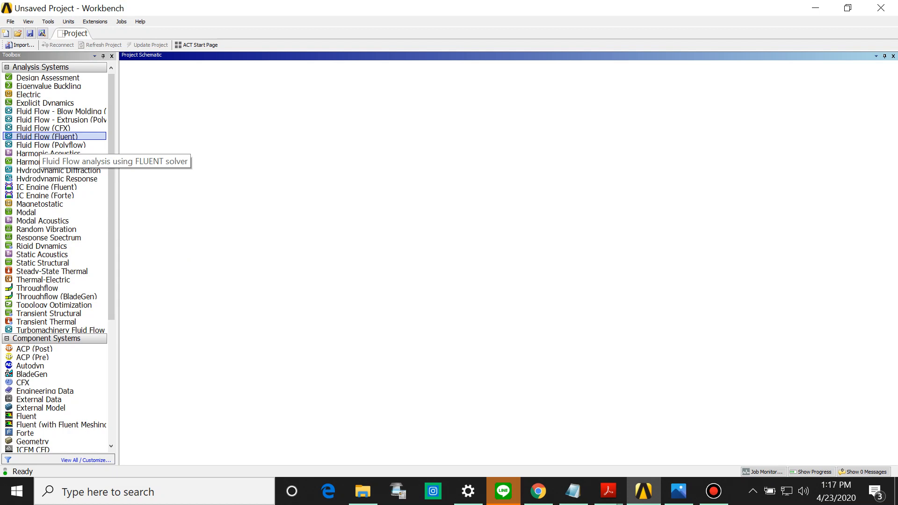
left_click_drag(47, 136, 175, 105)
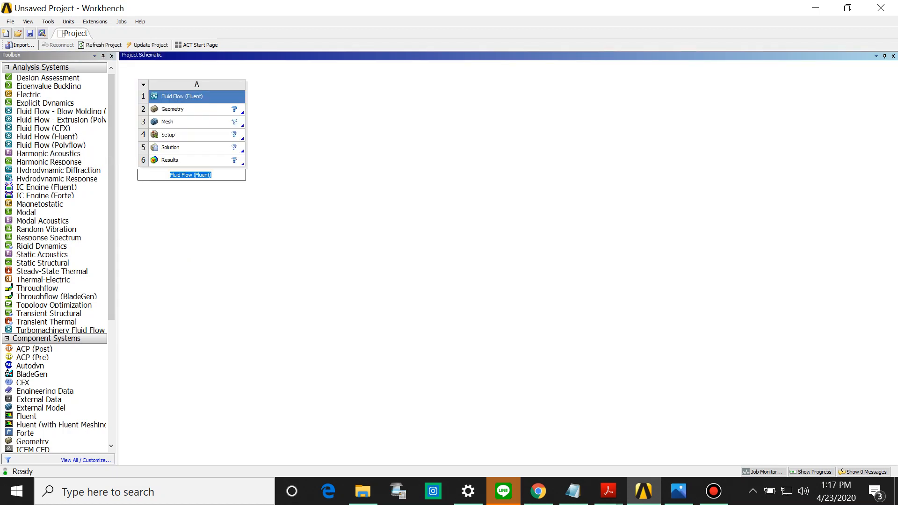
type("Mixing Elbow")
key("Return")
- Create a new DesignModeler geometry for the Mixing Elbow system and set its length unit to millimetres
left_click(187, 109)
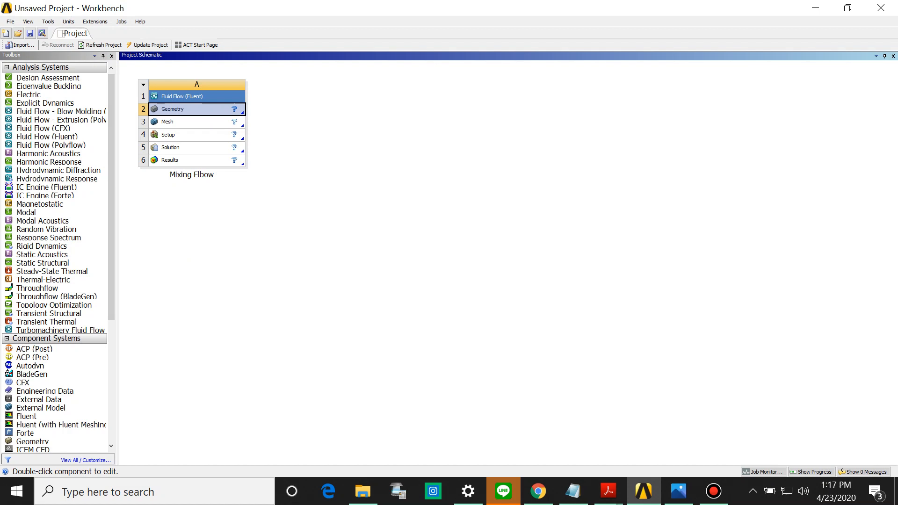
right_click(202, 112)
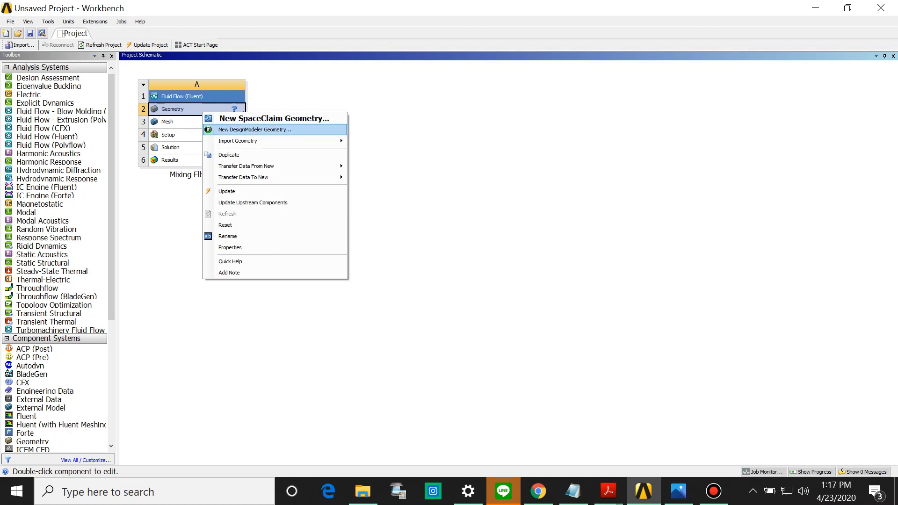
left_click(254, 130)
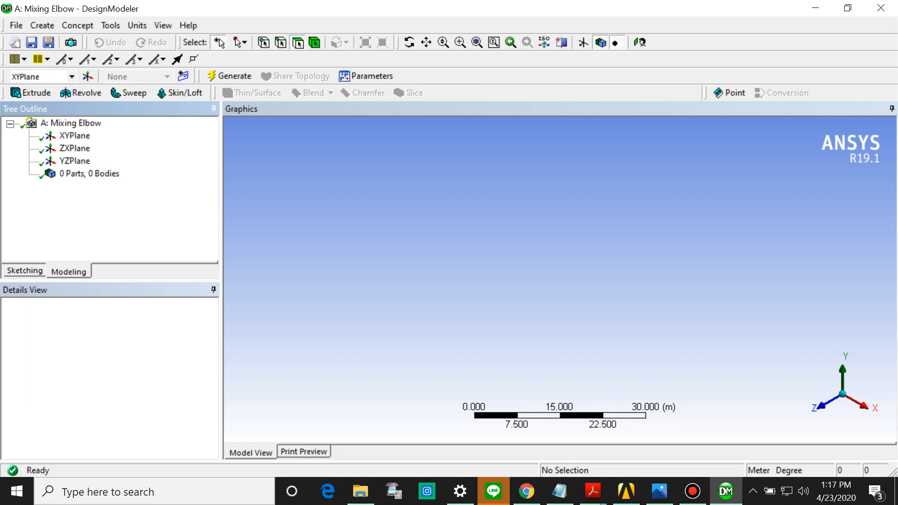
left_click(138, 25)
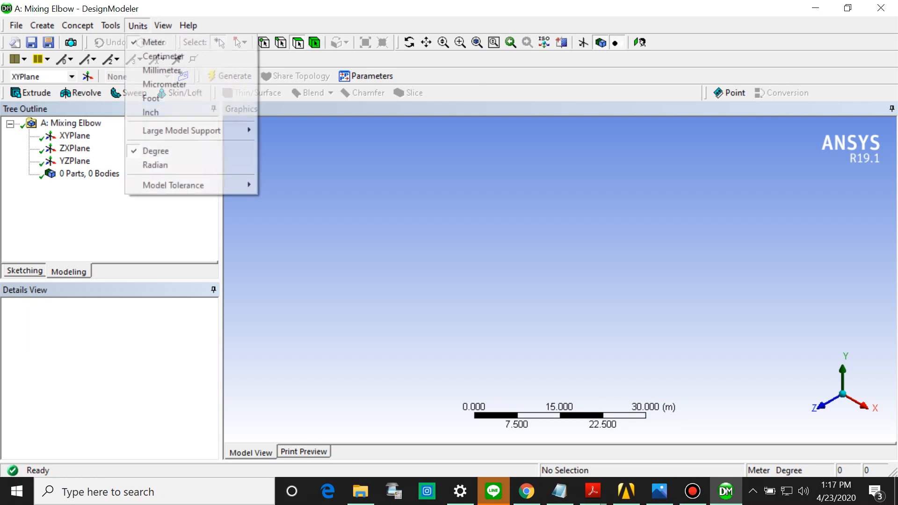
left_click(162, 70)
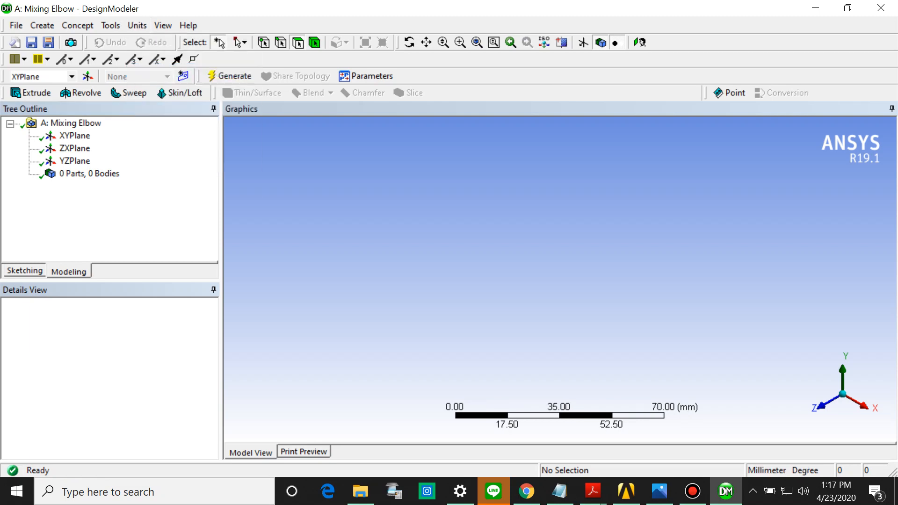
- Generate a torus primitive on the XY plane with base Y component -1, inner radius 100 mm and outer radius 200 mm
left_click(43, 26)
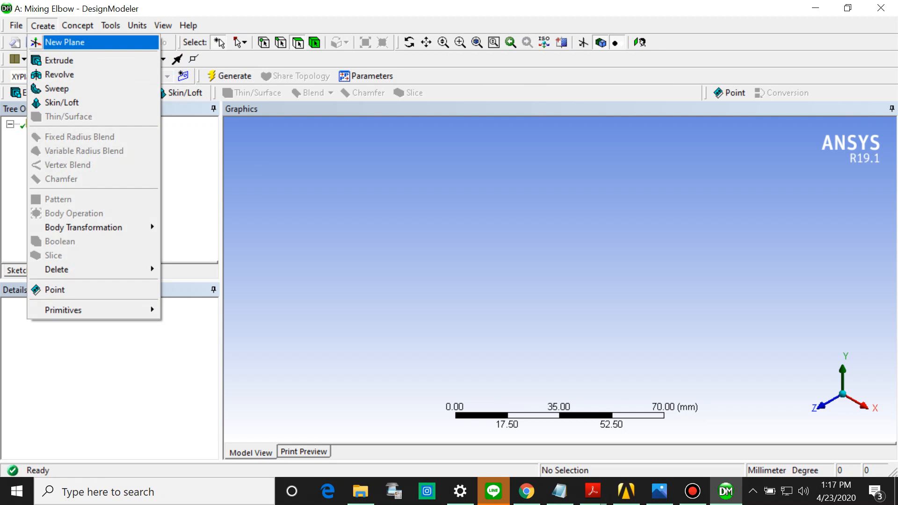
mouse_move(94, 310)
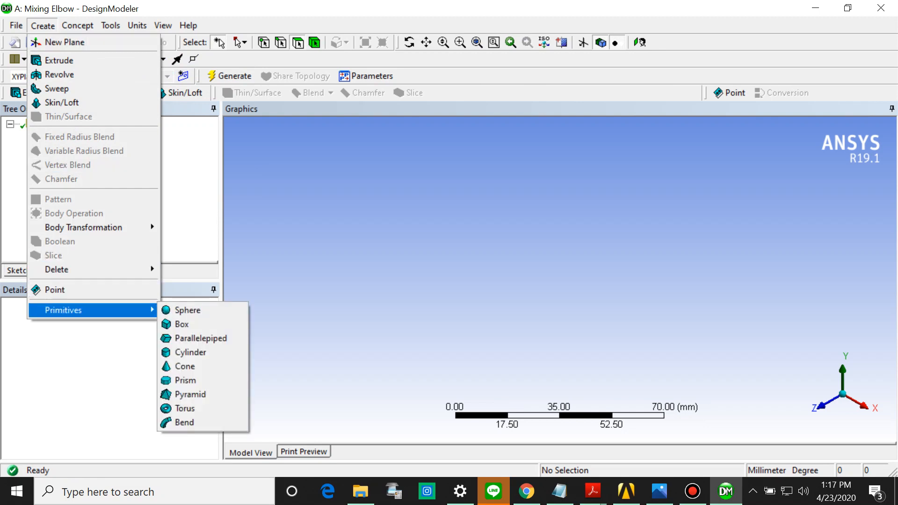
left_click(185, 408)
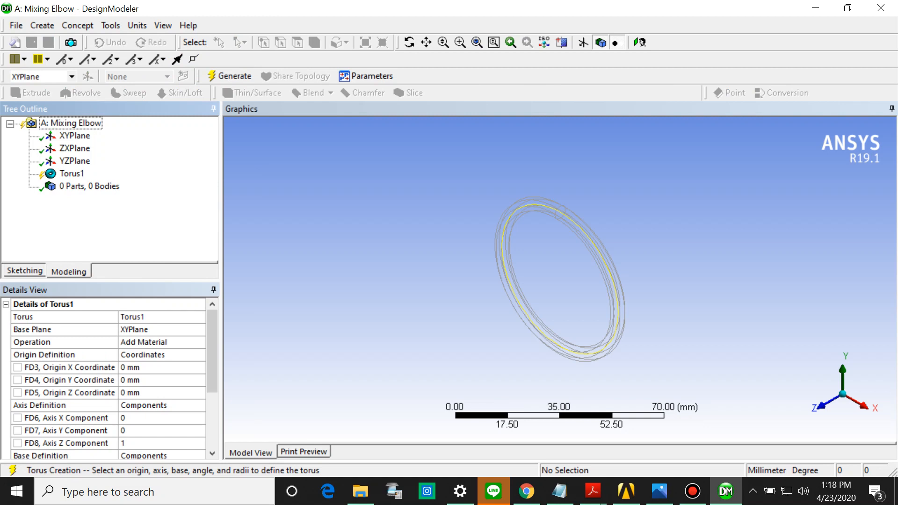
scroll(108, 379, "down", 3)
left_click(140, 380)
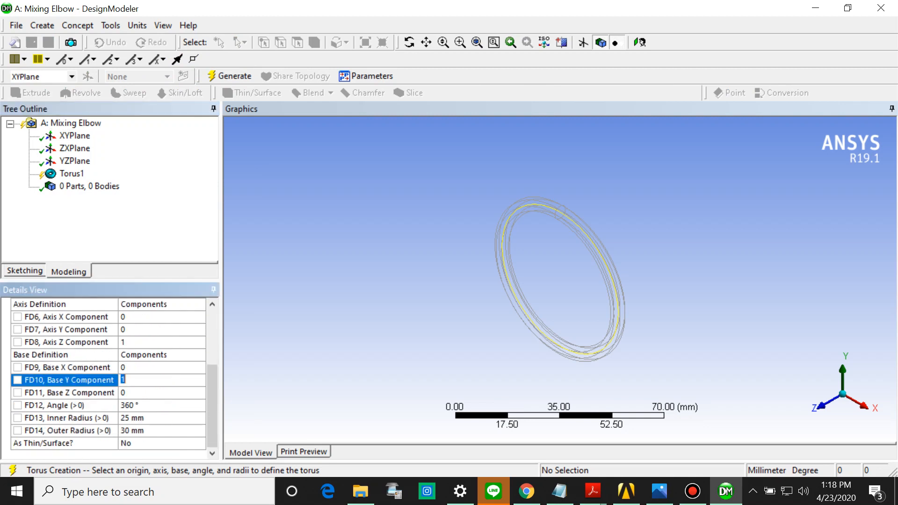
type("-1")
left_click(140, 419)
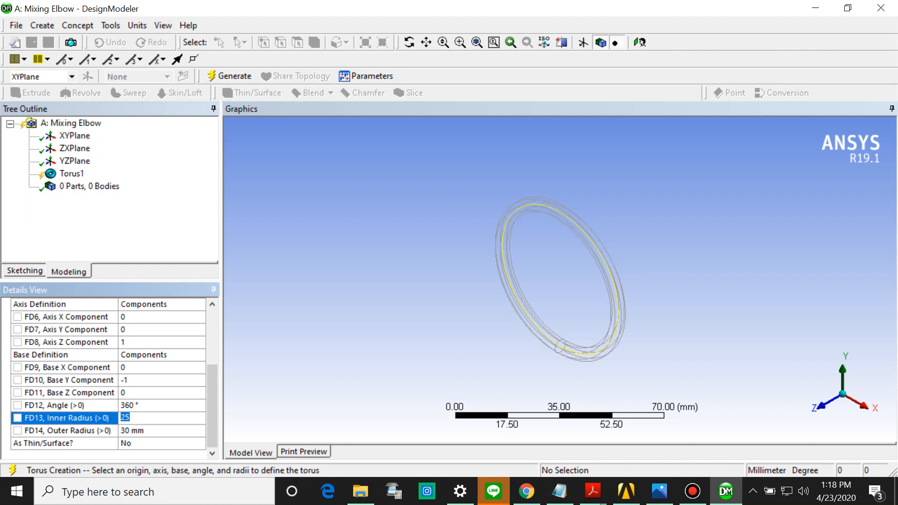
type("100")
key("Tab")
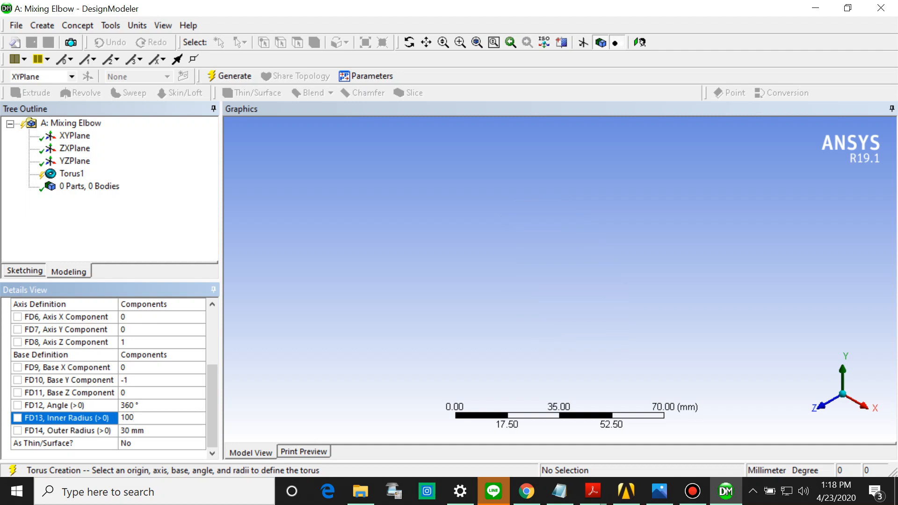
type("200")
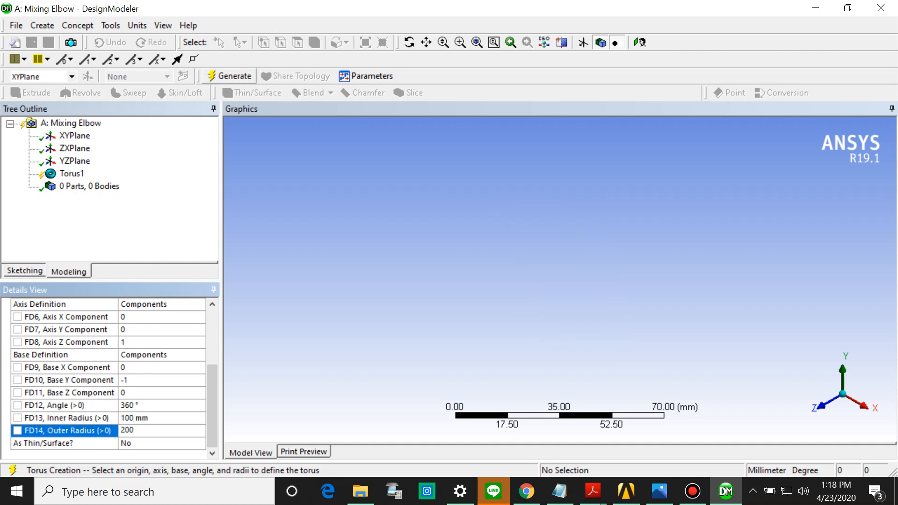
left_click(230, 76)
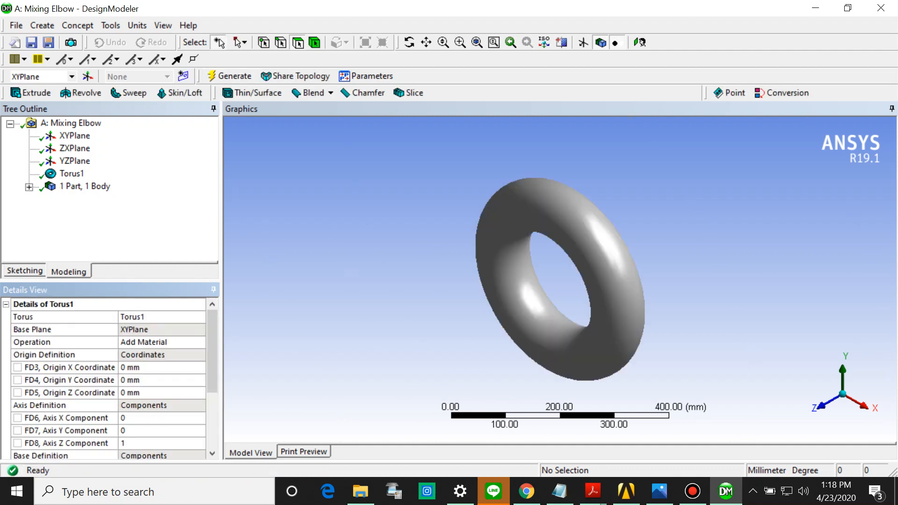
- Set the torus angle to 90° and regenerate the body
scroll(107, 374, "down", 3)
left_click(141, 406)
type("90")
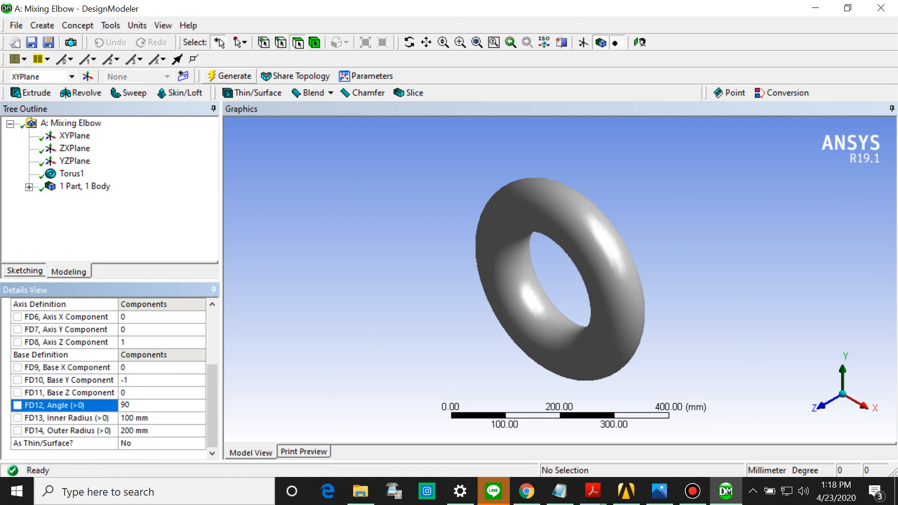
left_click(230, 76)
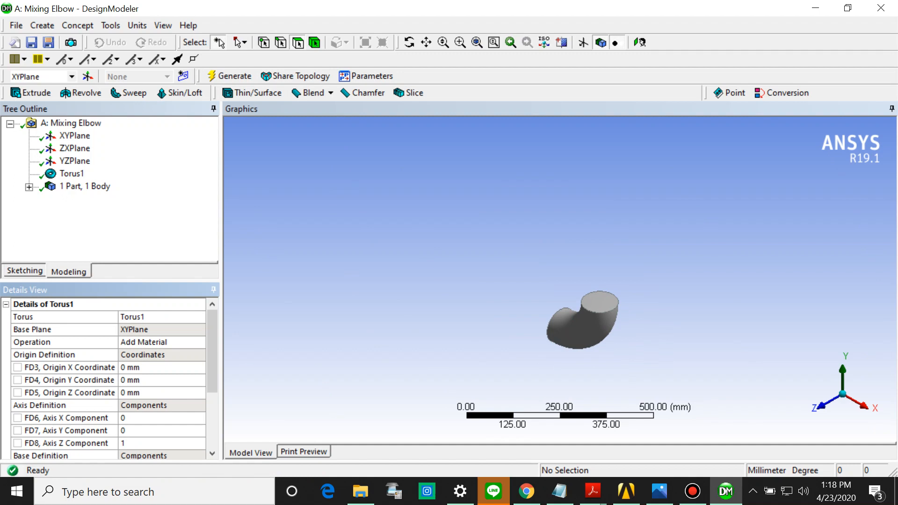
- Extrude the elbow's upward-facing circular end face 200 mm along its face normal, adding material
left_click(30, 93)
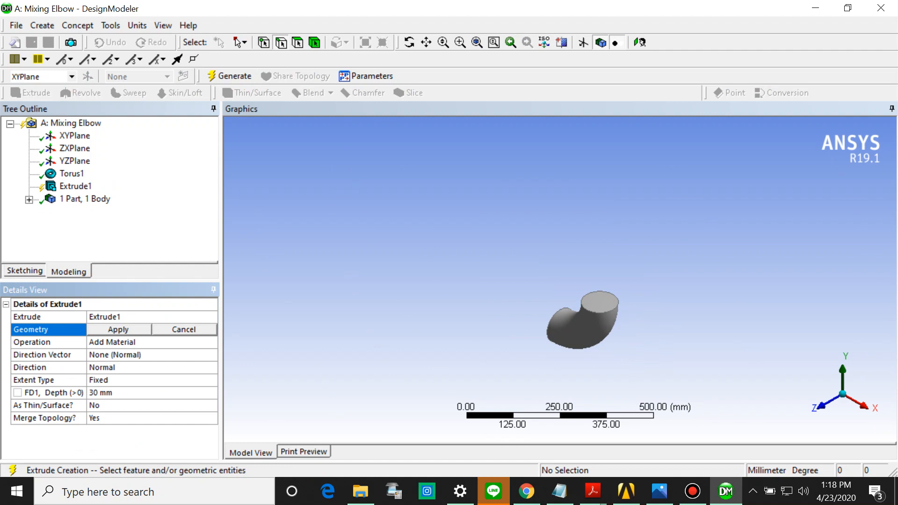
left_click(298, 43)
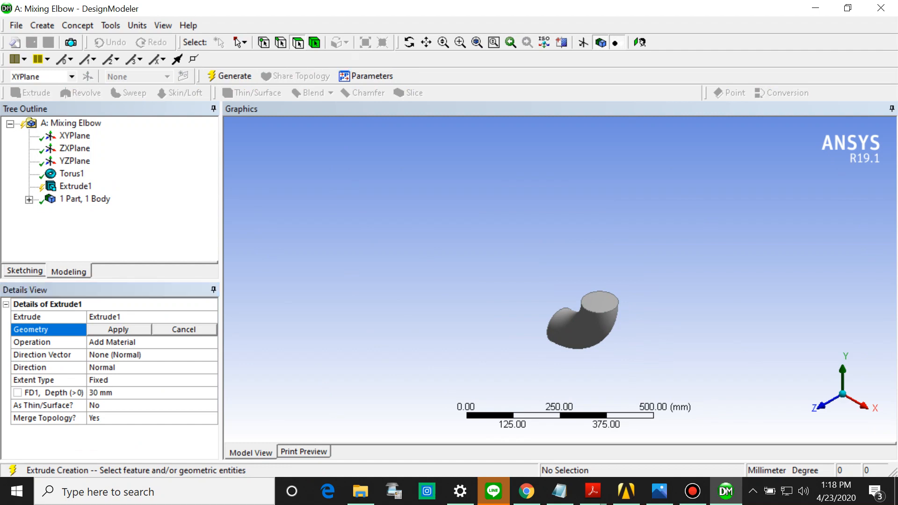
left_click(600, 302)
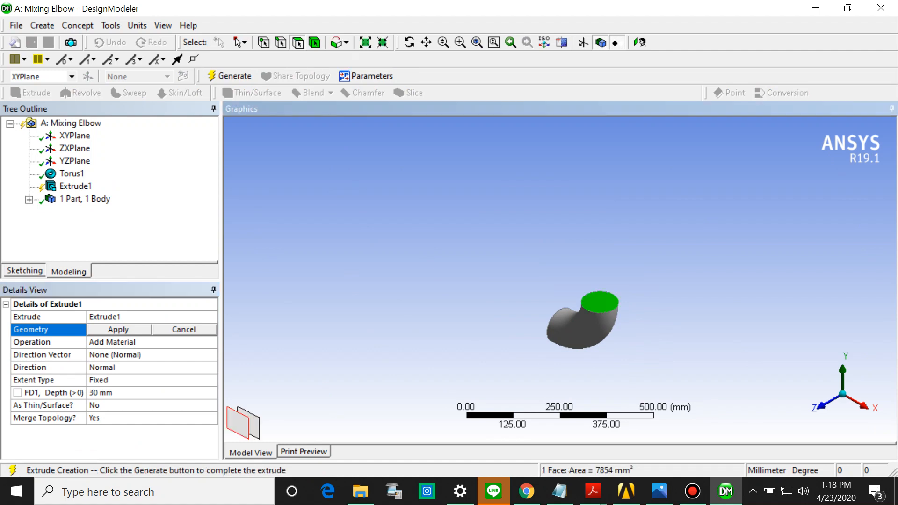
left_click(118, 329)
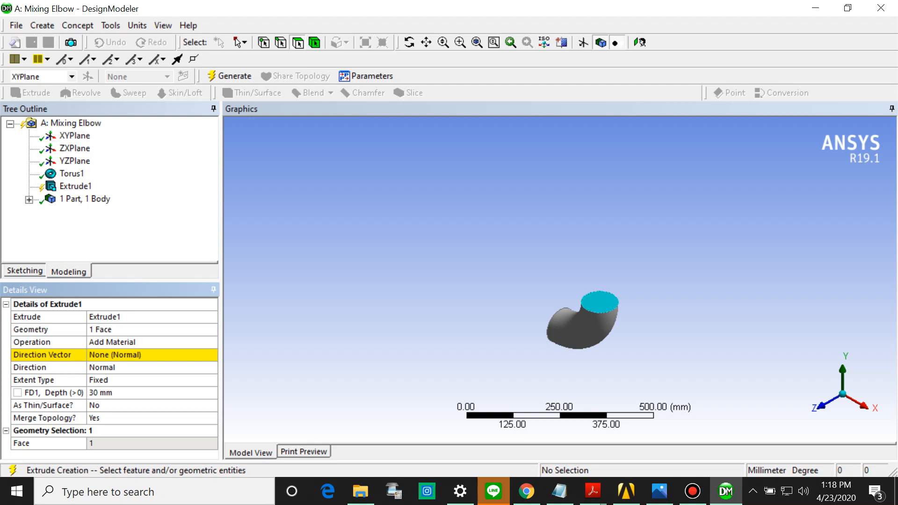
left_click(117, 393)
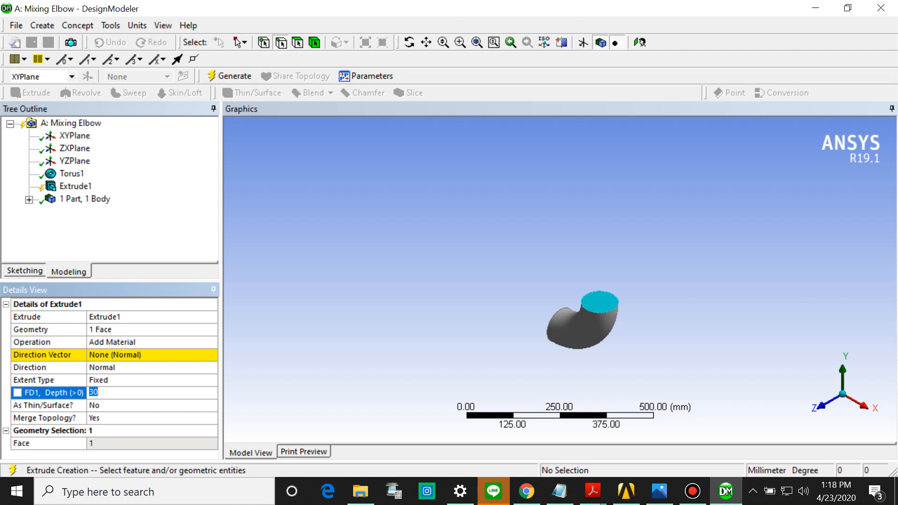
type("200")
key("Return")
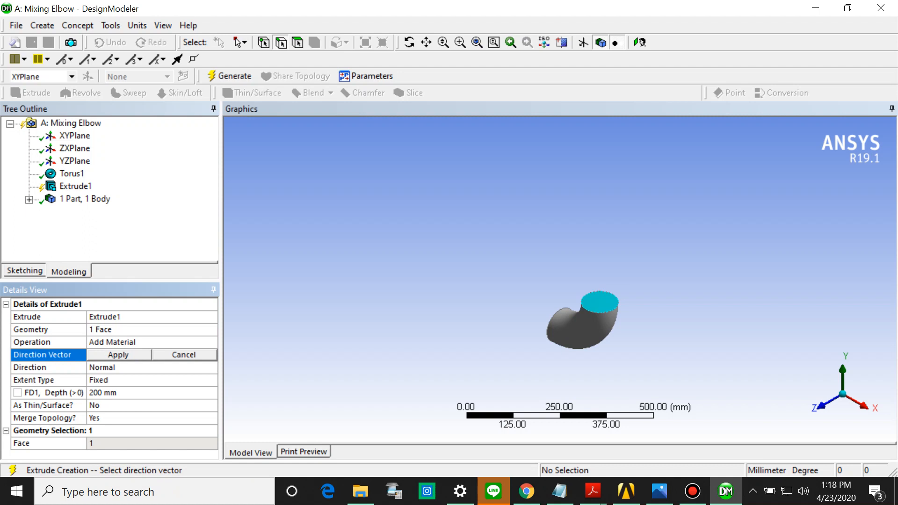
left_click(298, 43)
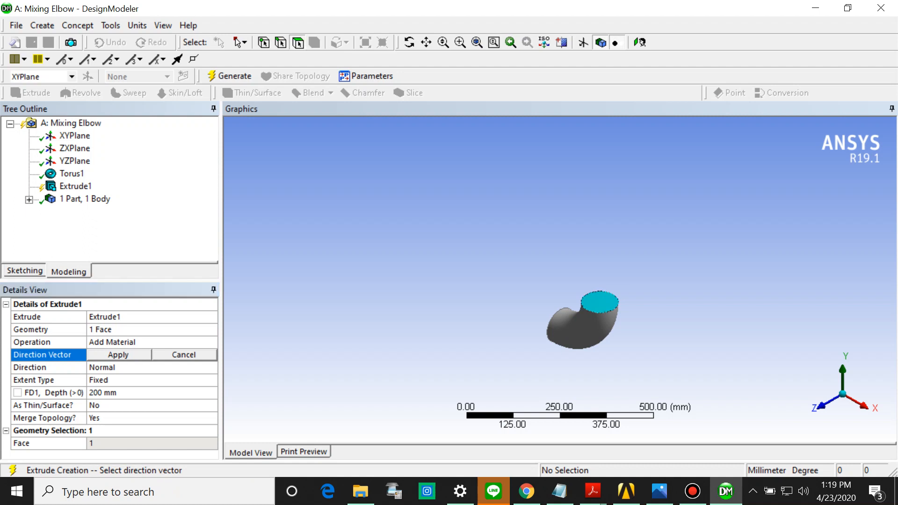
left_click(600, 302)
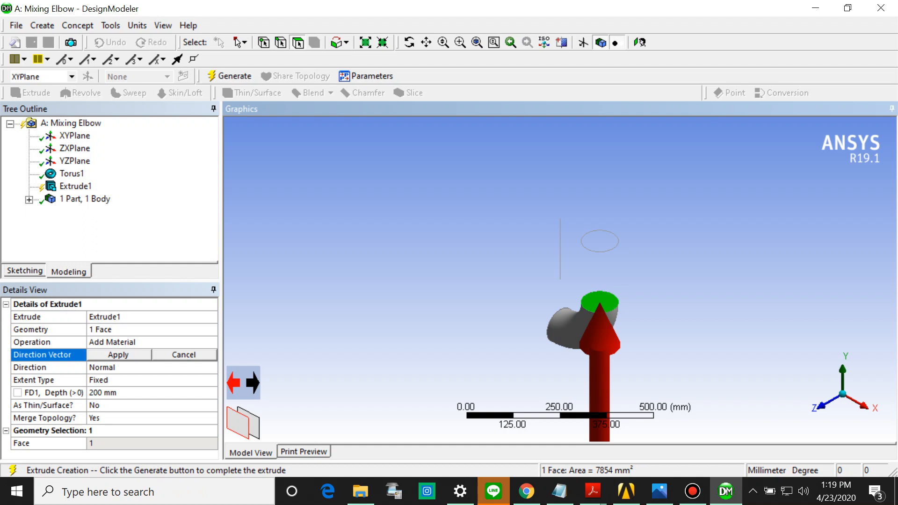
left_click(230, 76)
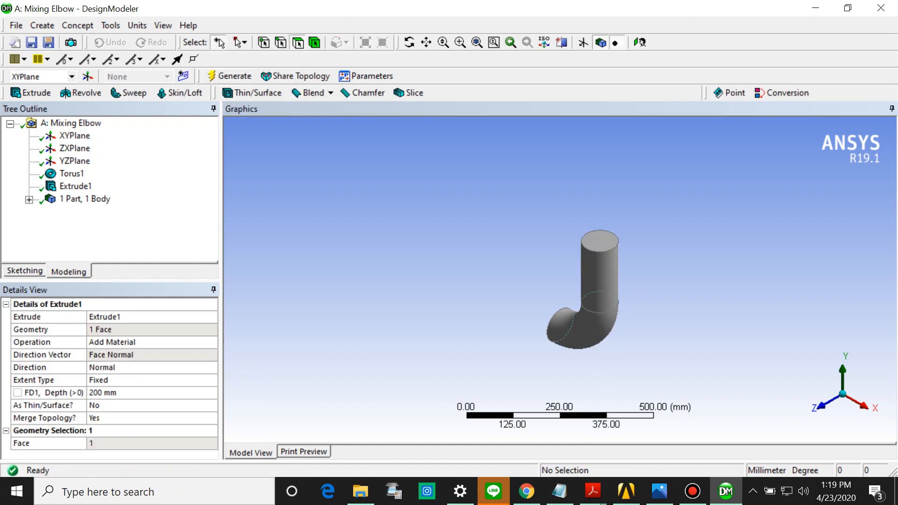
- Extrude the elbow's other circular end face 200 mm along its face normal, adding material
middle_click_drag(568, 299, 608, 292)
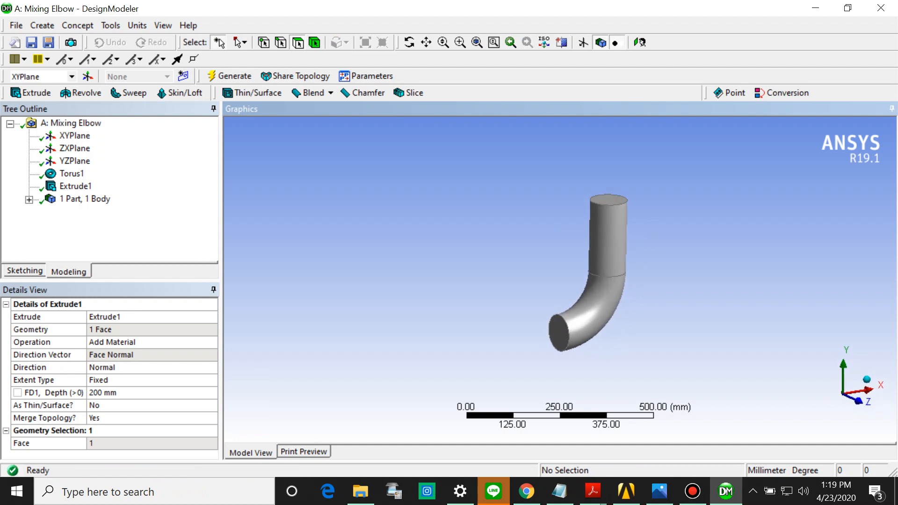
left_click(30, 92)
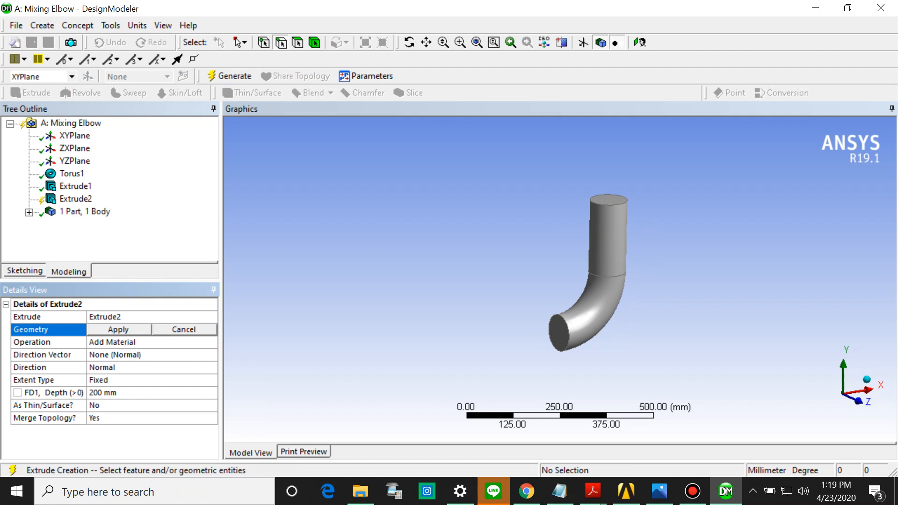
left_click(559, 333)
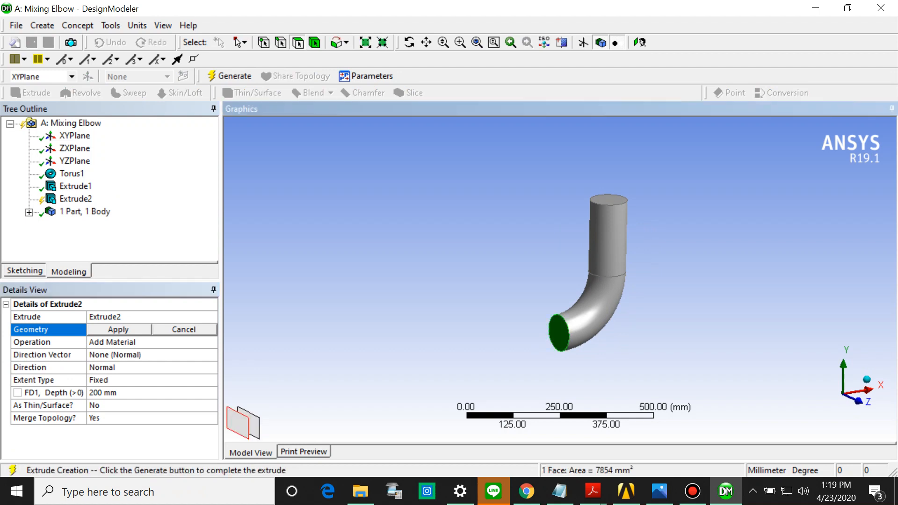
left_click(118, 329)
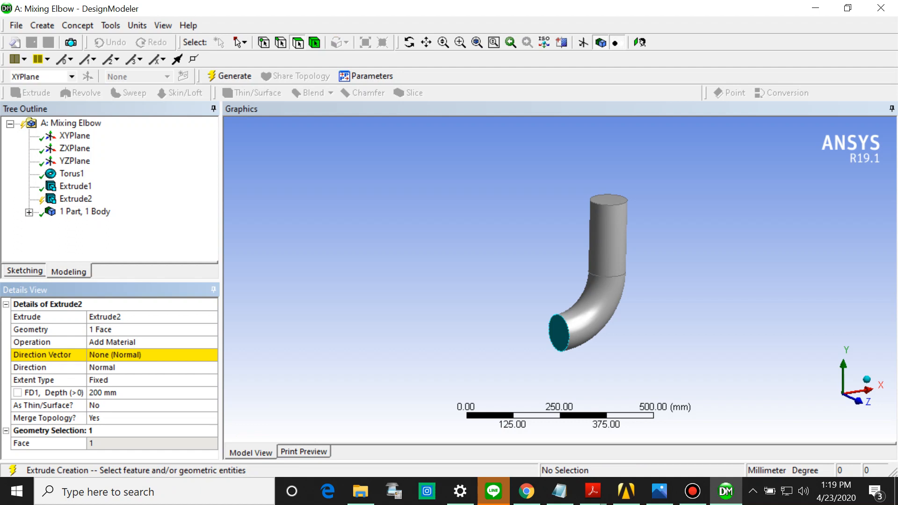
left_click(119, 355)
left_click(298, 42)
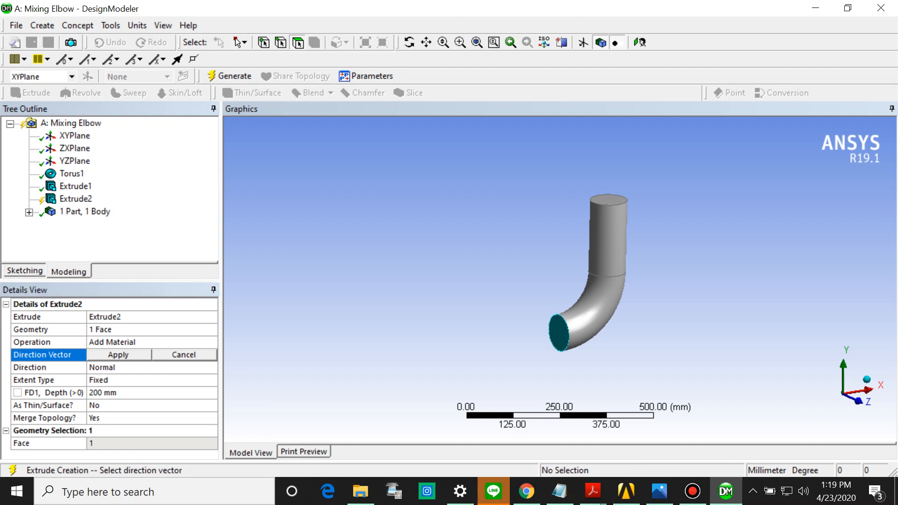
left_click(561, 346)
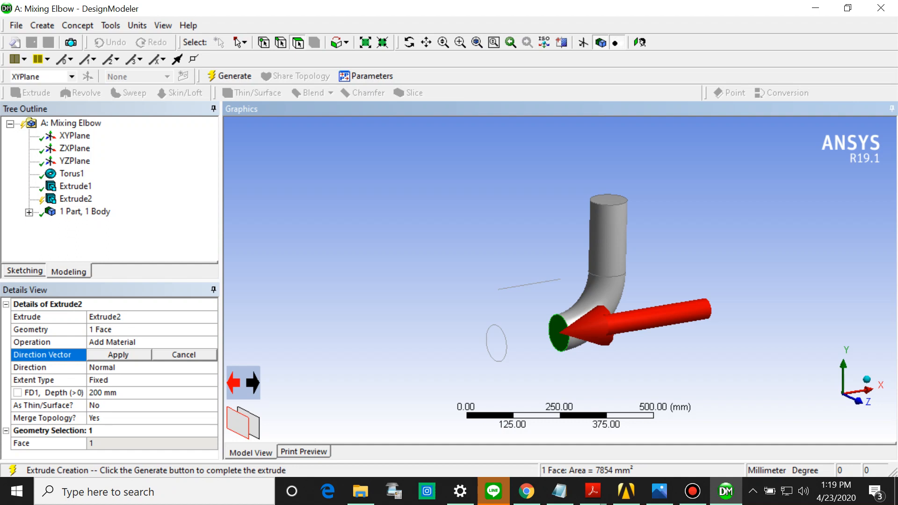
left_click(118, 355)
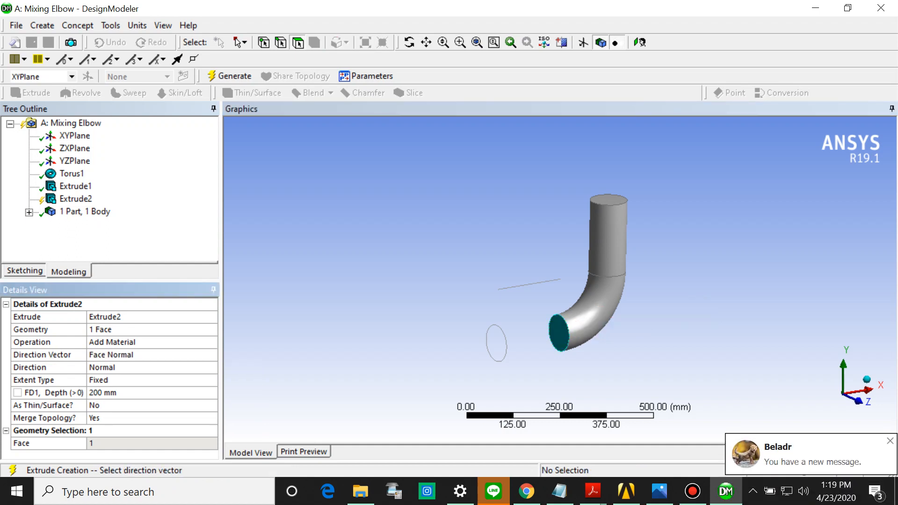
left_click(231, 76)
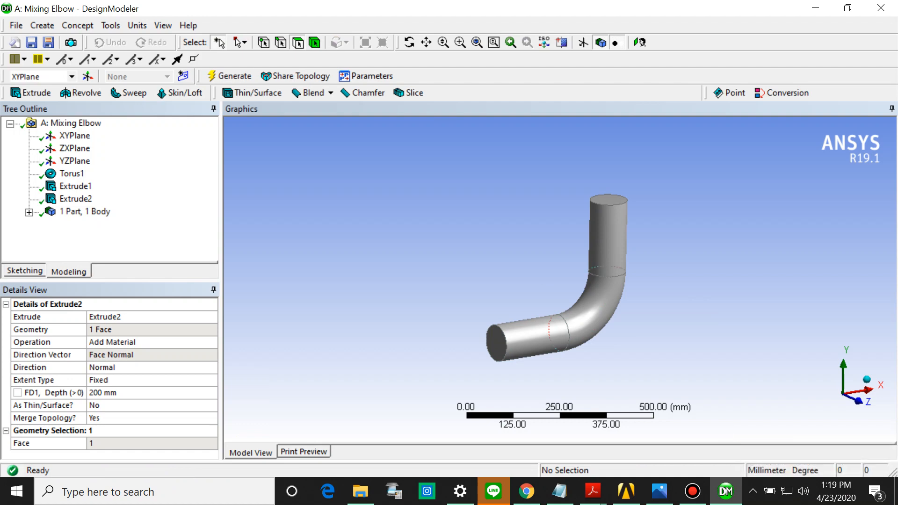
- Check the problem specification and add a cylinder primitive on the XY plane with origin X 137.5 mm and Y -225 mm
left_click(660, 492)
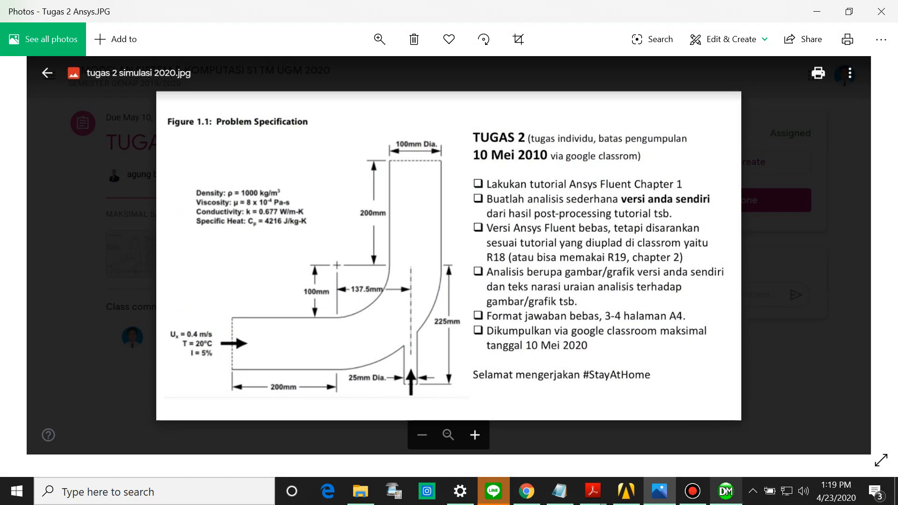
left_click(726, 491)
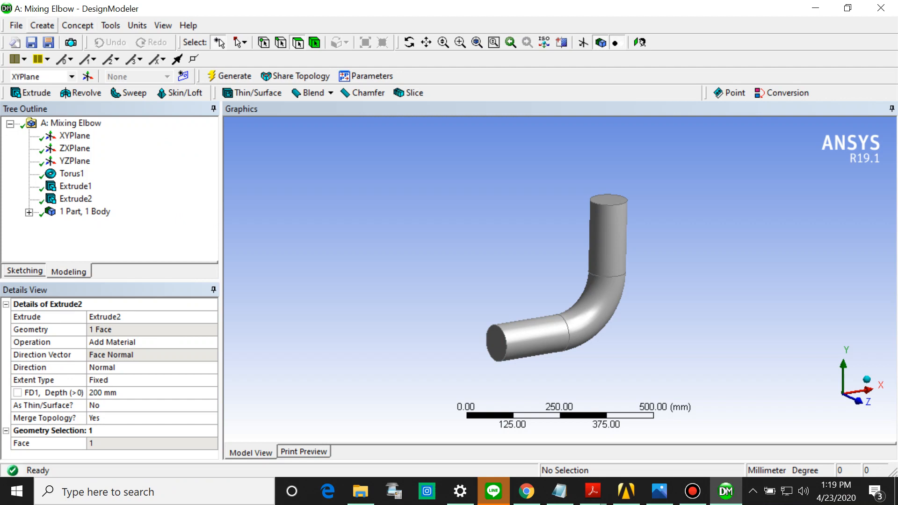
left_click(42, 25)
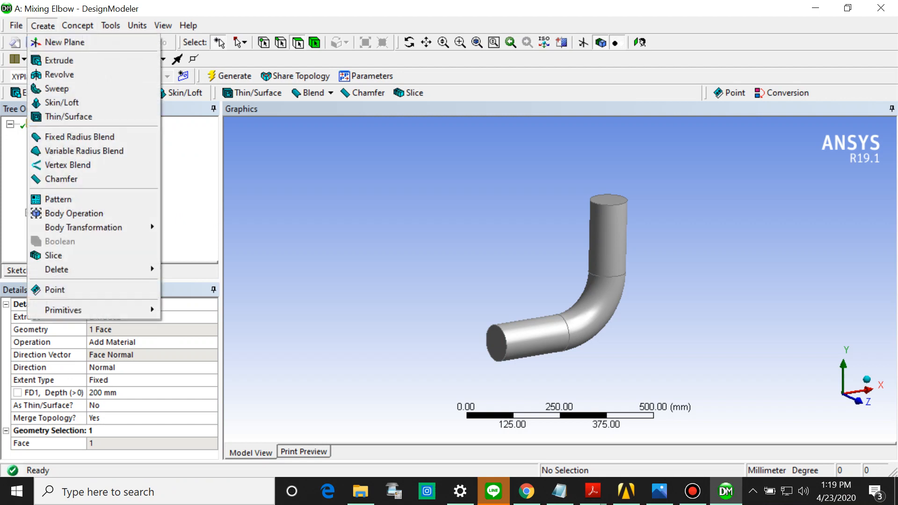
mouse_move(63, 310)
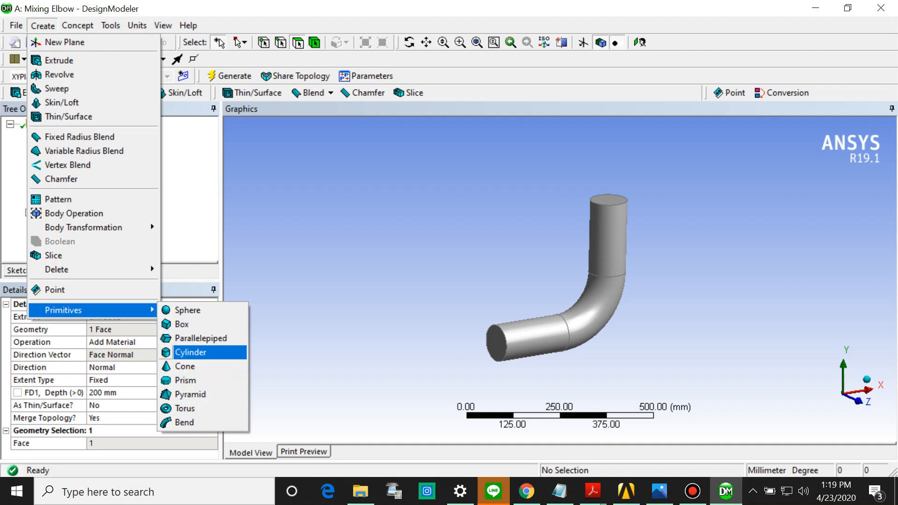
left_click(190, 353)
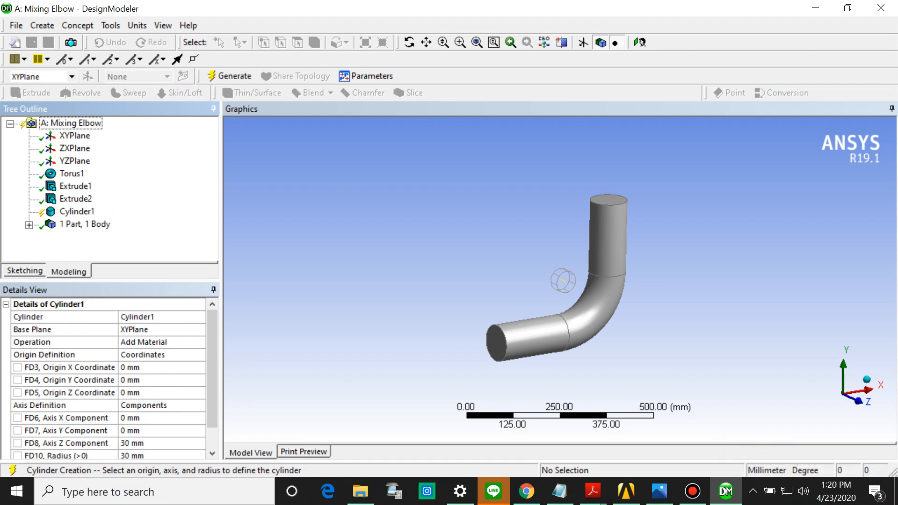
scroll(109, 379, "down", 1)
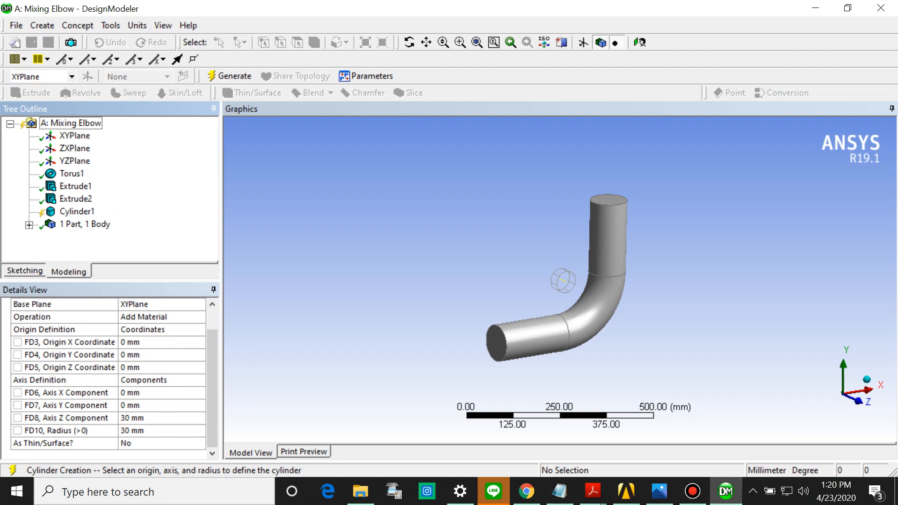
left_click(156, 343)
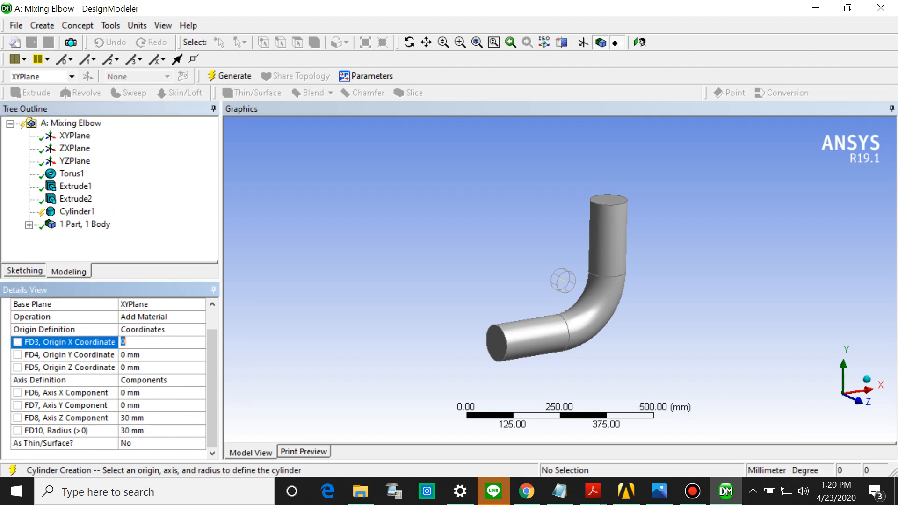
type("137.5")
key("Tab")
type("-225")
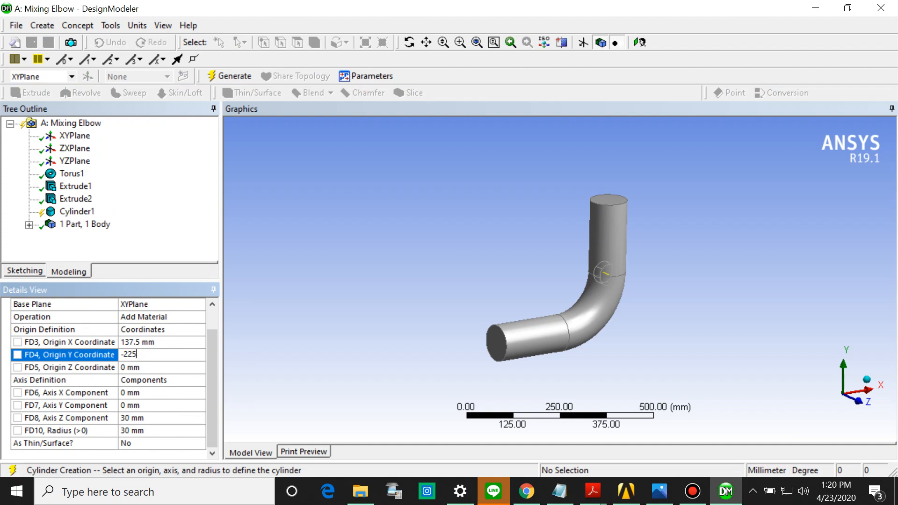
- Set the cylinder's axis Y component to 125 mm, Z component to 0 and radius to 12.5 mm, and generate it
left_click(161, 406)
type("125")
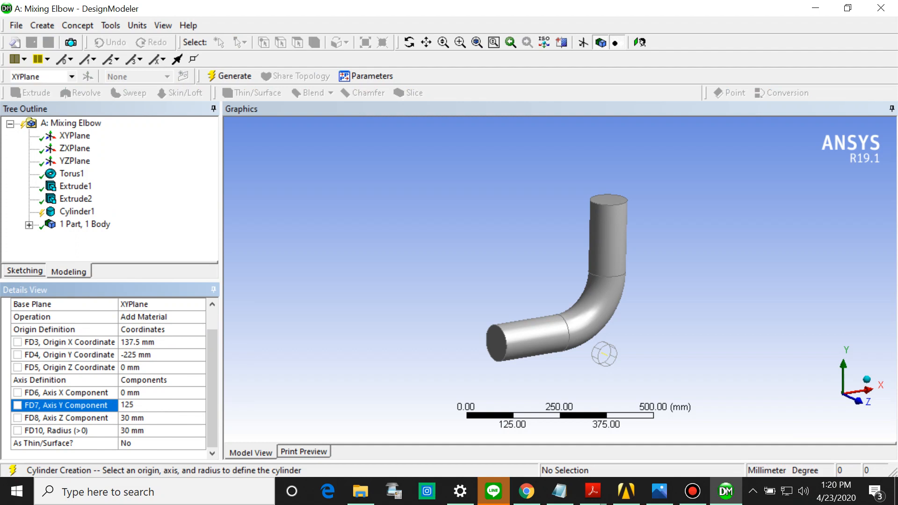
key("Tab")
type("0")
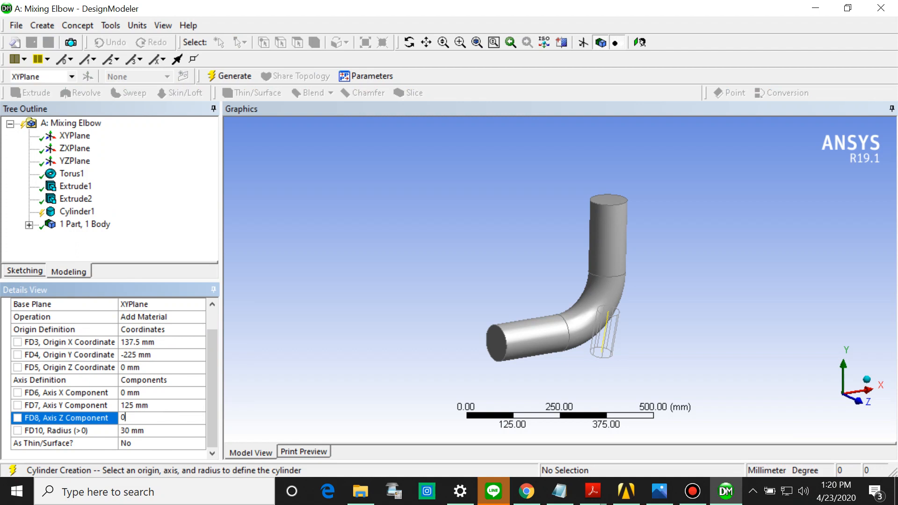
key("Tab")
type("12.5")
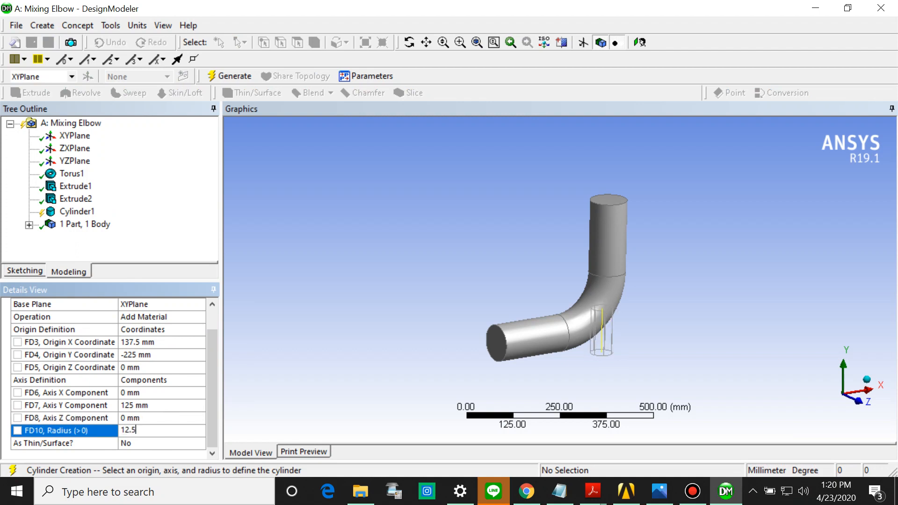
left_click(230, 76)
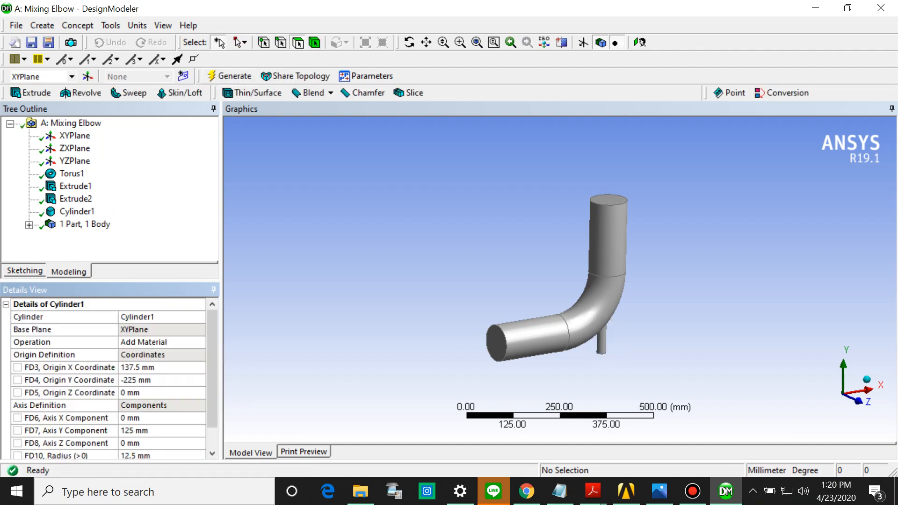
- View the elbow from the front and compare its shape with the problem specification drawing
scroll(560, 280, "up", 3)
scroll(560, 279, "down", 4)
left_click(859, 401)
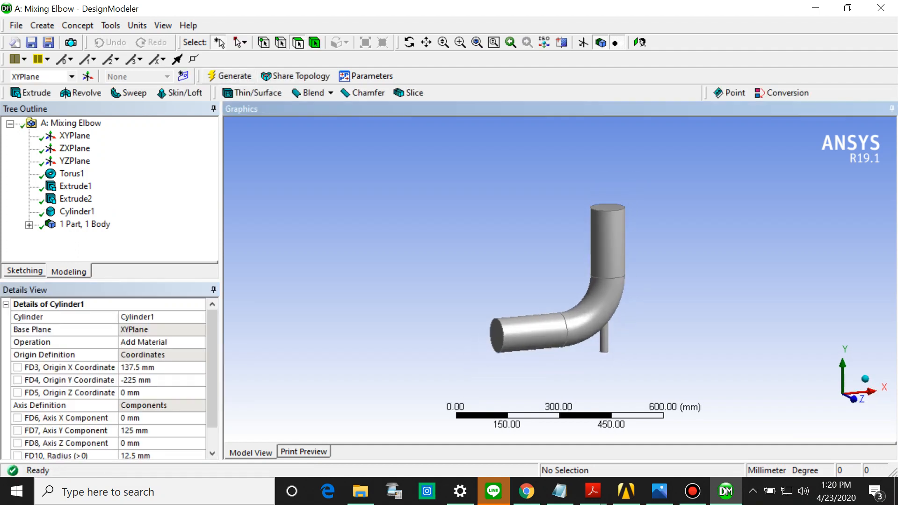
scroll(560, 280, "up", 2)
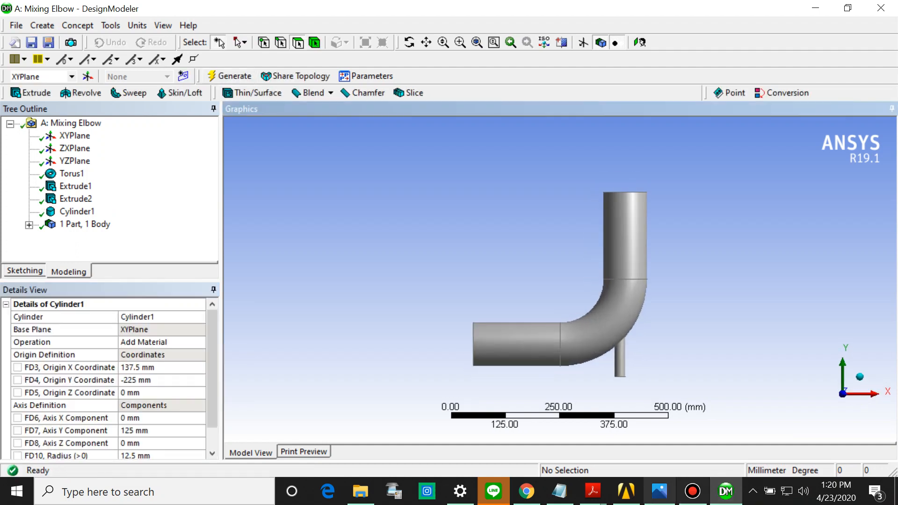
left_click(660, 491)
left_click(726, 491)
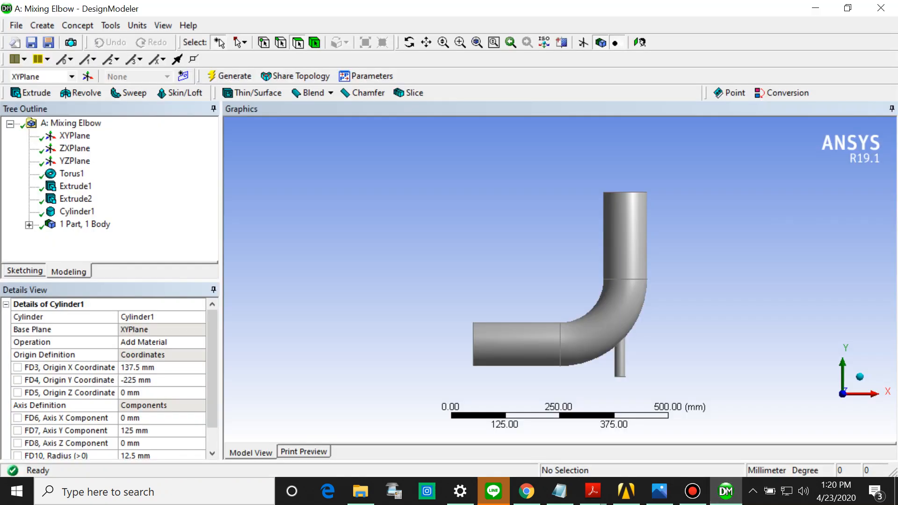
scroll(563, 279, "down", 1)
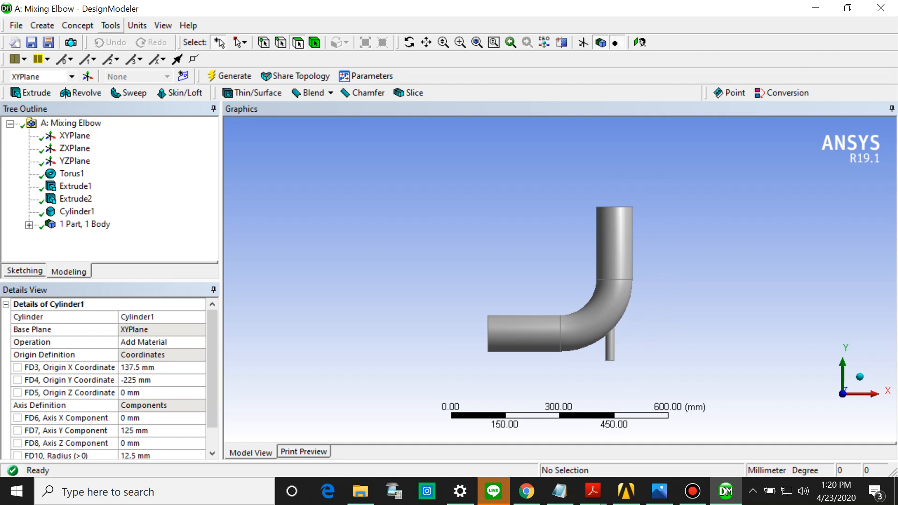
- Add a Symmetry feature with the XYPlane as its symmetry plane
left_click(111, 25)
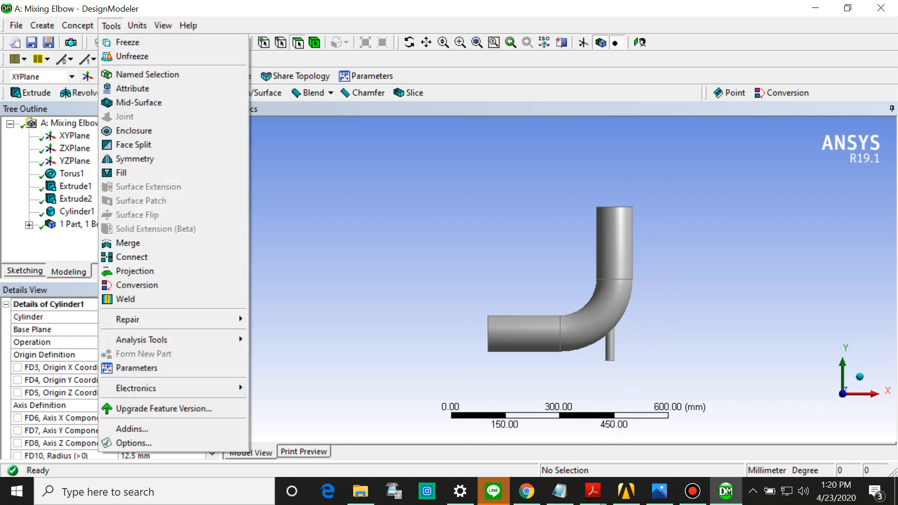
key("Return")
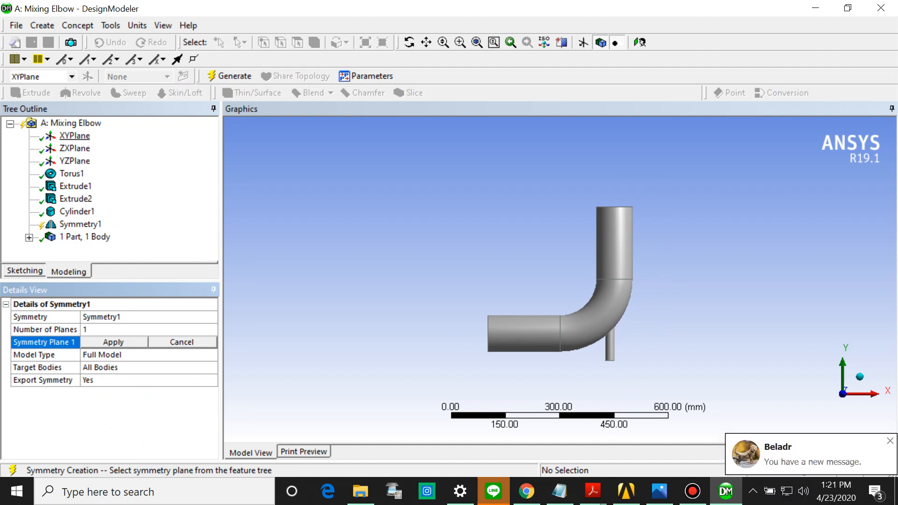
left_click(75, 135)
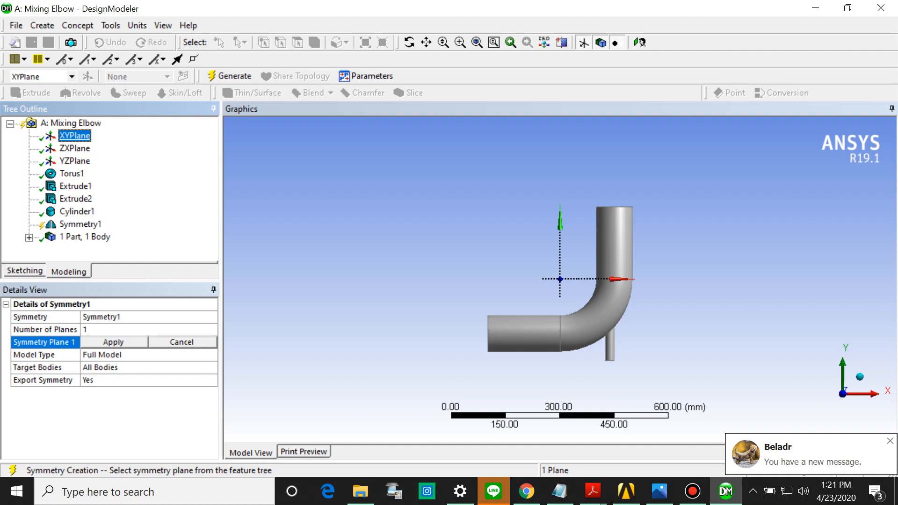
left_click(113, 343)
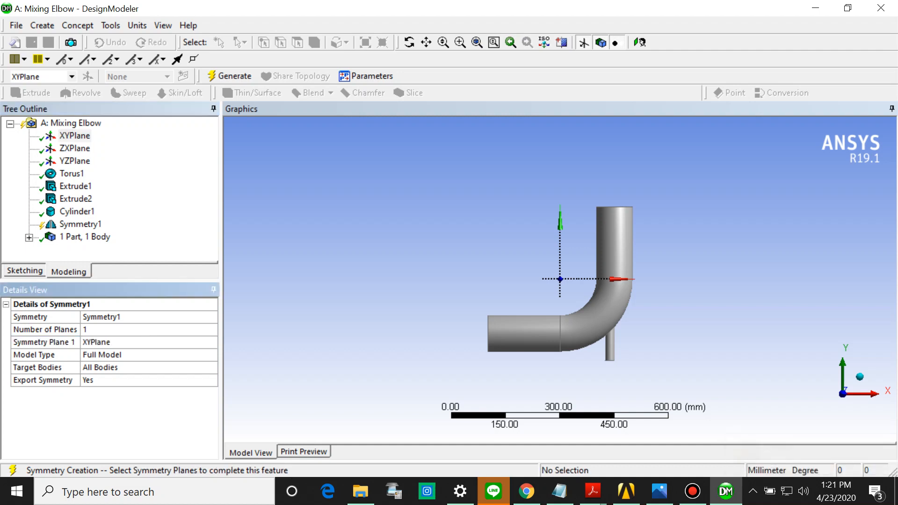
- Generate the Symmetry feature to cut the elbow body in half and inspect the cut body from several sides
scroll(560, 280, "up", 1)
scroll(560, 279, "down", 2)
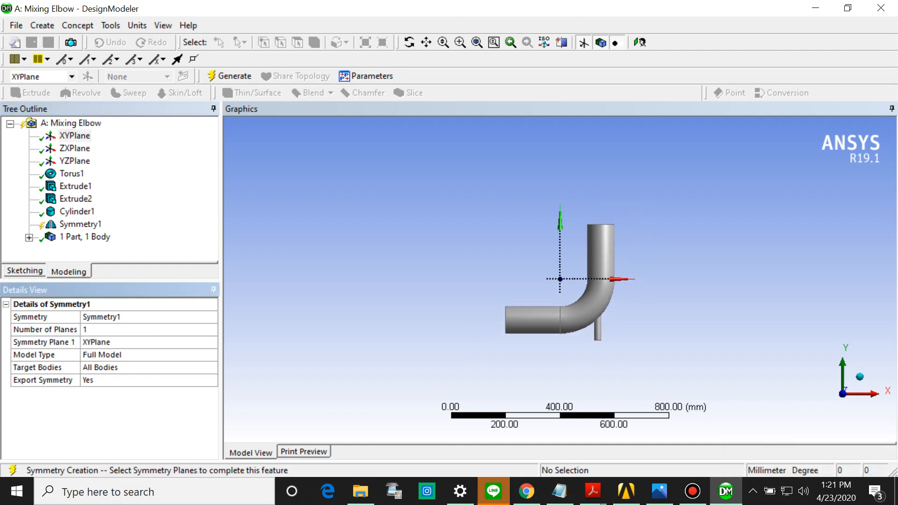
left_click(860, 377)
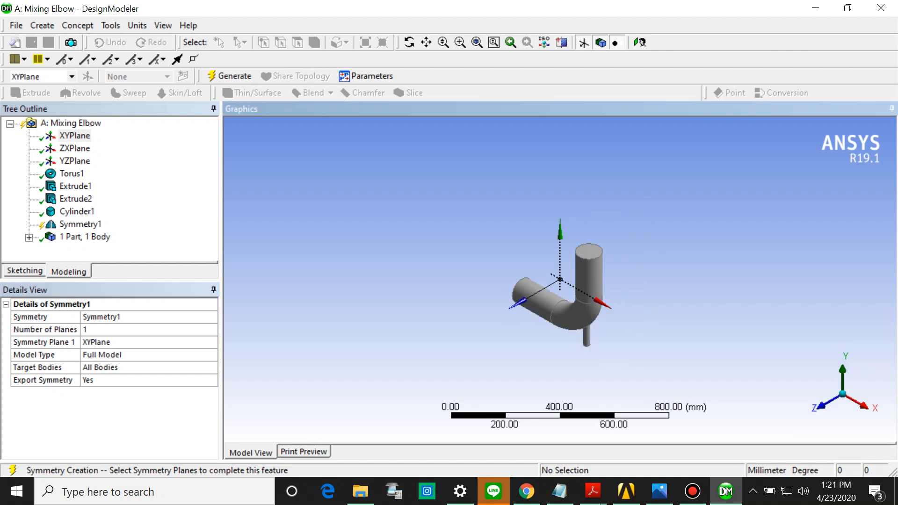
right_click(70, 224)
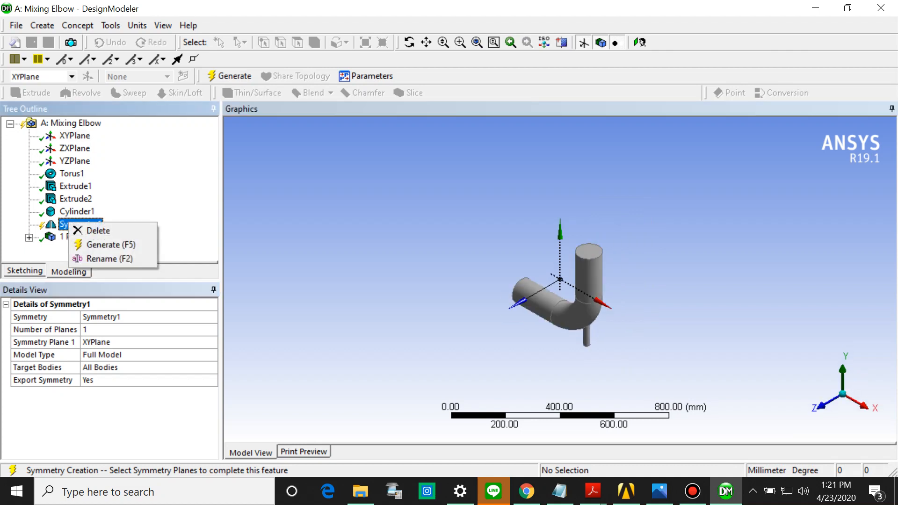
left_click(111, 244)
scroll(560, 280, "up", 2)
scroll(560, 279, "down", 3)
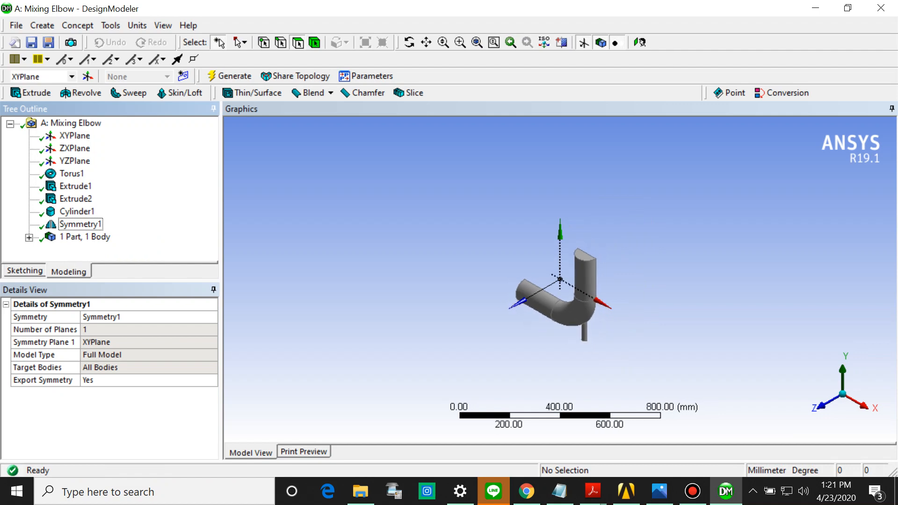
middle_click_drag(608, 286, 463, 269)
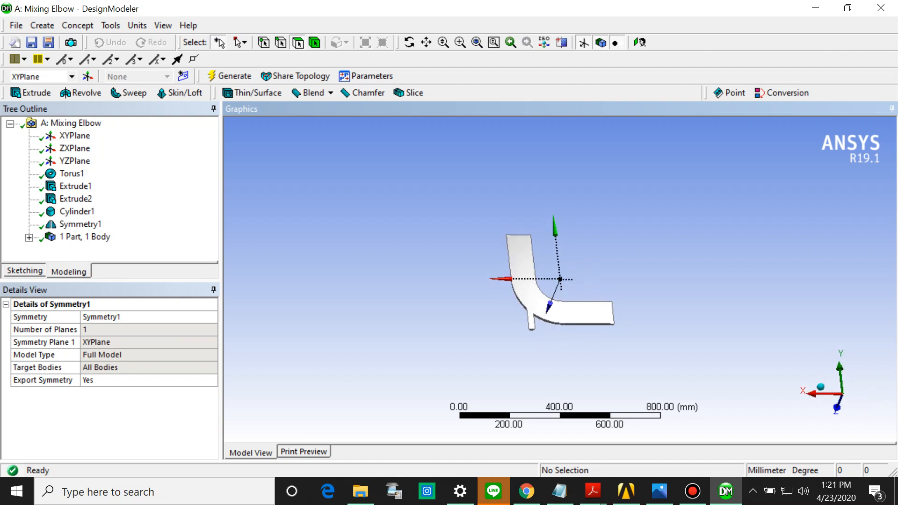
left_click(837, 407)
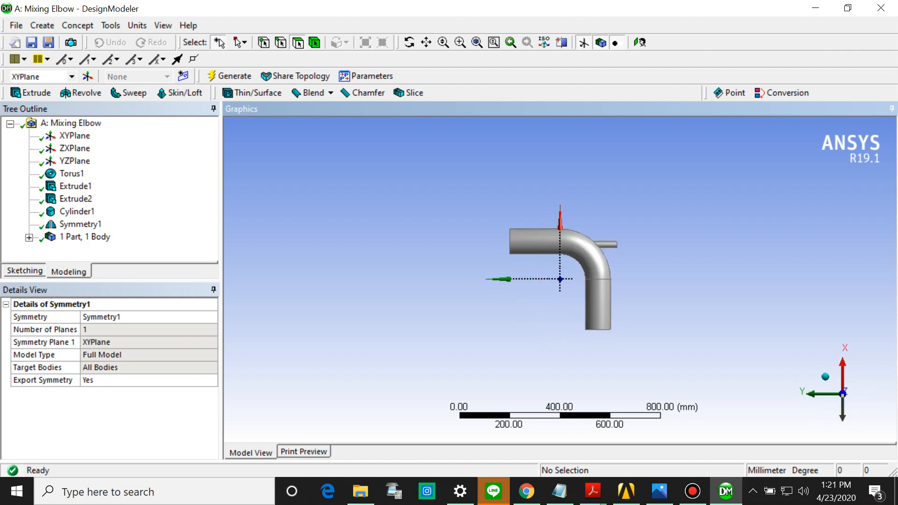
left_click(843, 362)
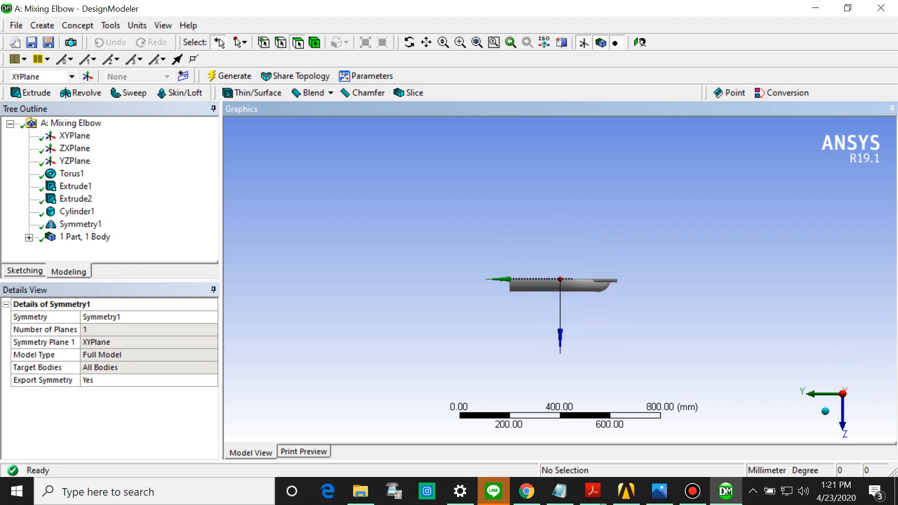
- Rename the elbow's solid body as Fluid and set its Fluid/Solid property to Fluid
left_click(843, 419)
middle_click_drag(604, 308, 594, 127)
middle_click_drag(594, 196, 529, 245)
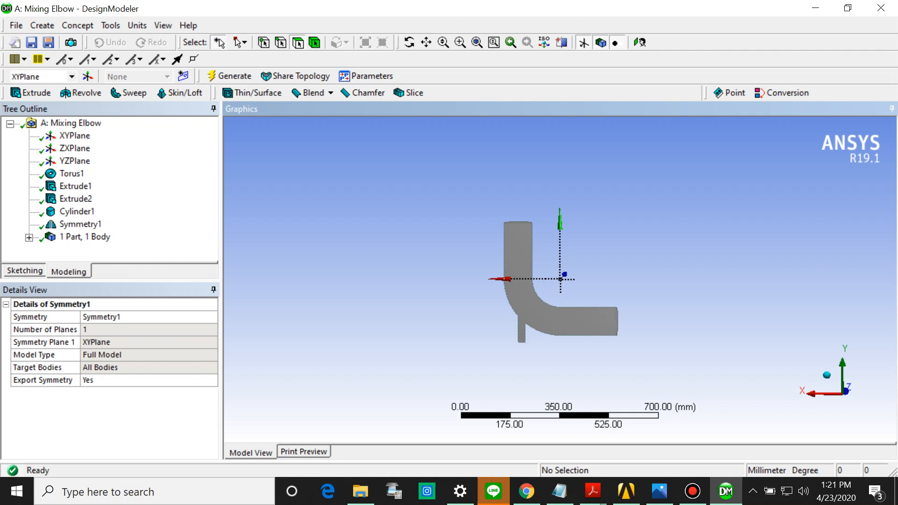
left_click(29, 238)
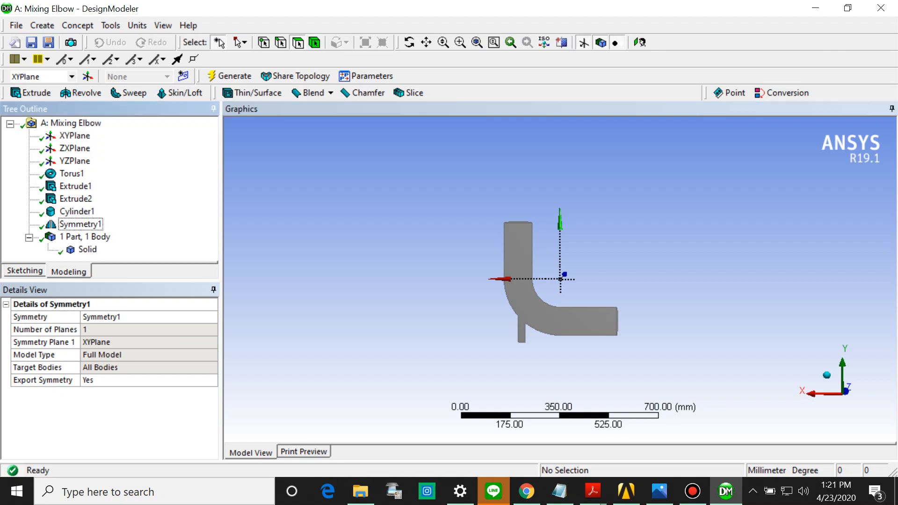
left_click(87, 249)
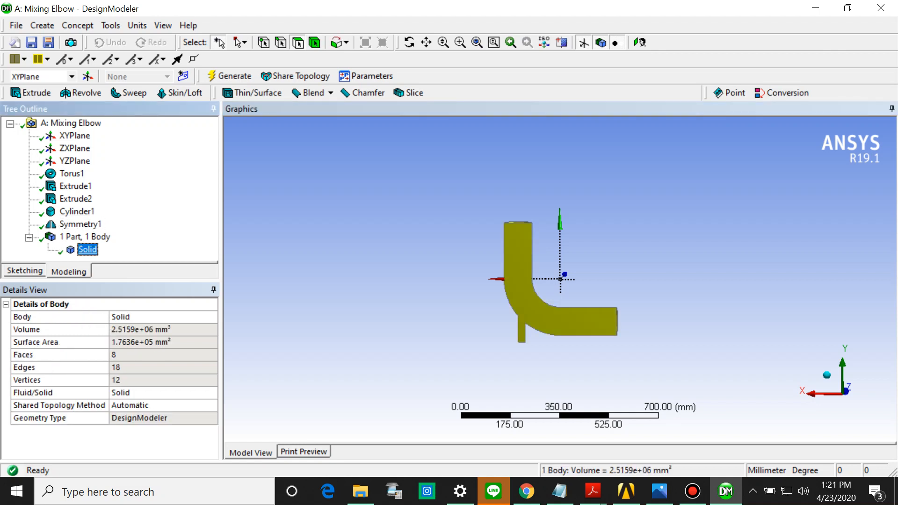
left_click(127, 317)
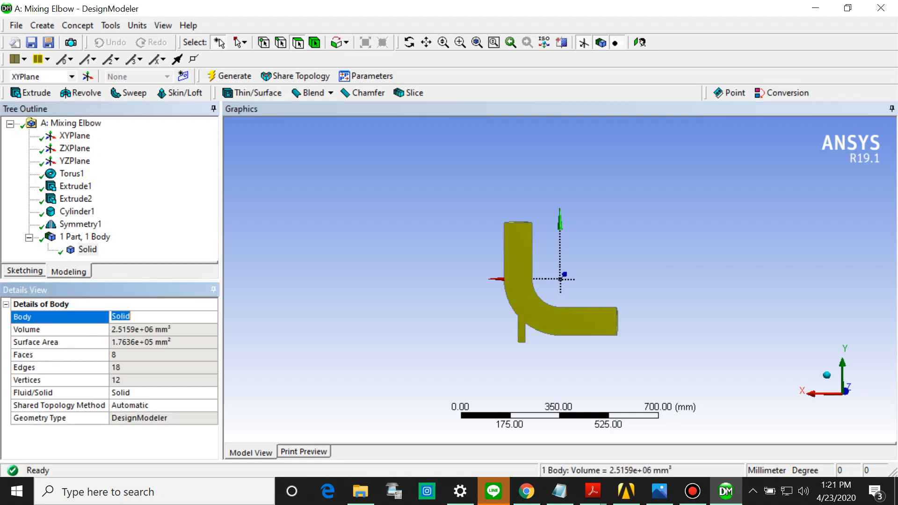
type("Fluid")
left_click(159, 393)
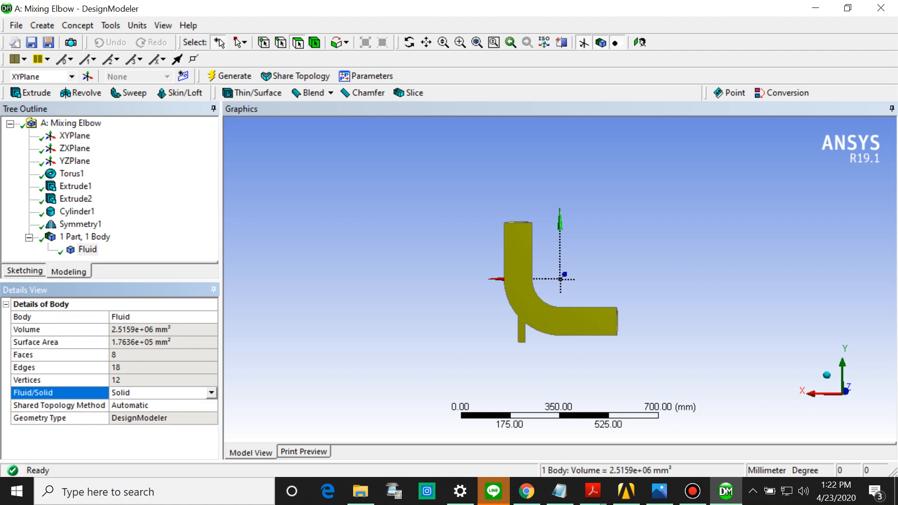
left_click(212, 393)
left_click(140, 403)
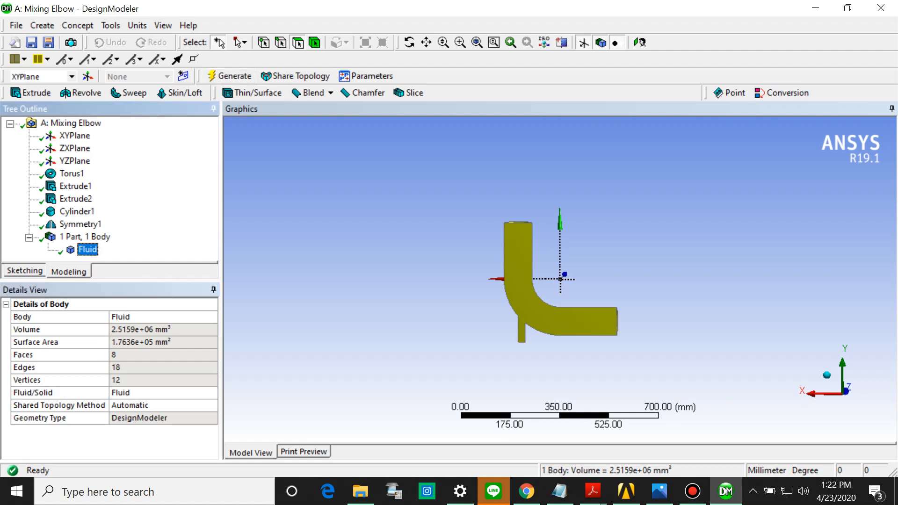
- Close DesignModeler and switch back to the Workbench project schematic
scroll(560, 279, "up", 3)
scroll(560, 280, "down", 4)
mouse_move(538, 281)
middle_mouse_down()
mouse_move(618, 284)
mouse_move(548, 283)
middle_mouse_up()
left_click(17, 26)
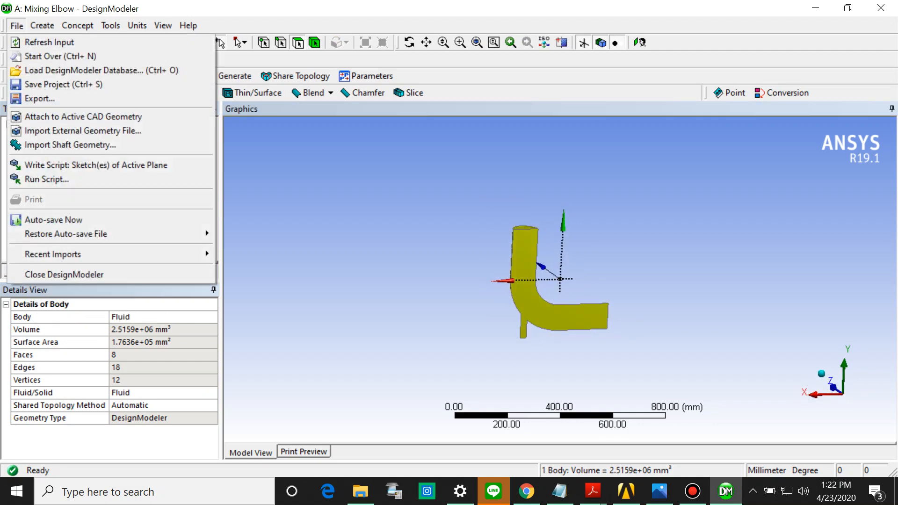
left_click(374, 206)
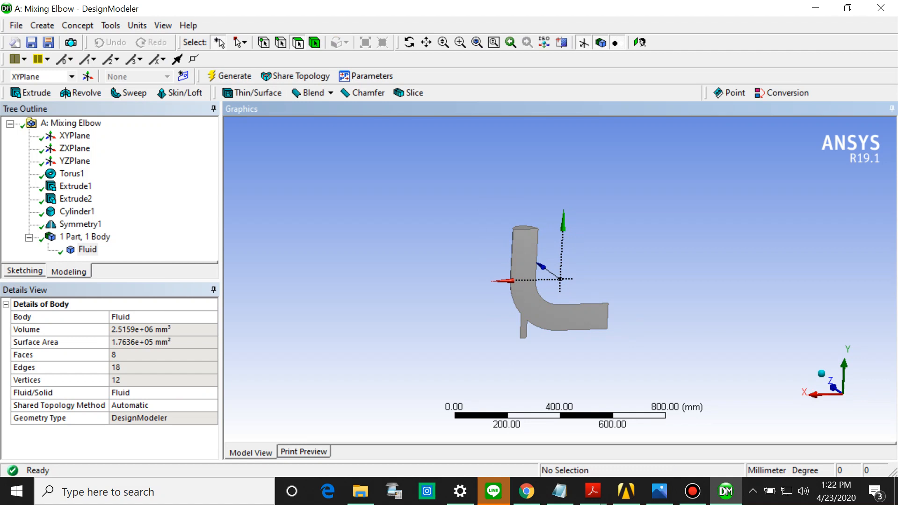
left_click(16, 26)
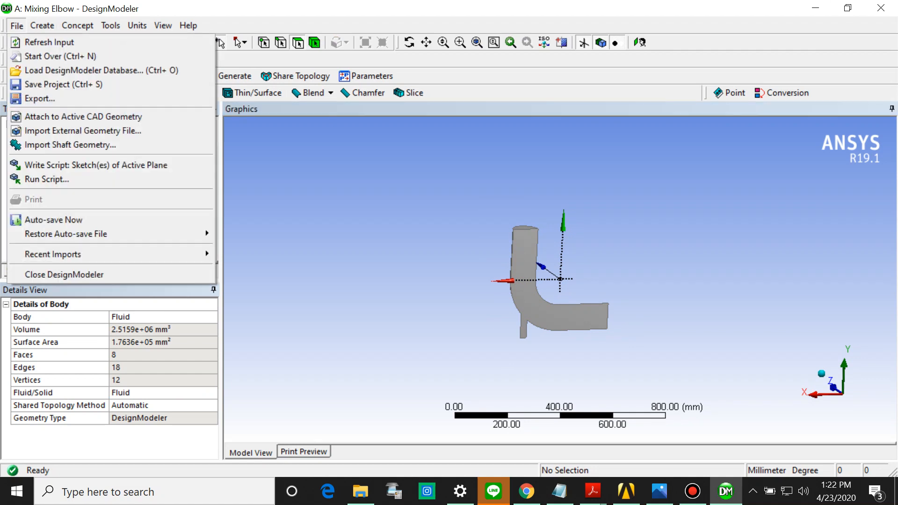
left_click(64, 274)
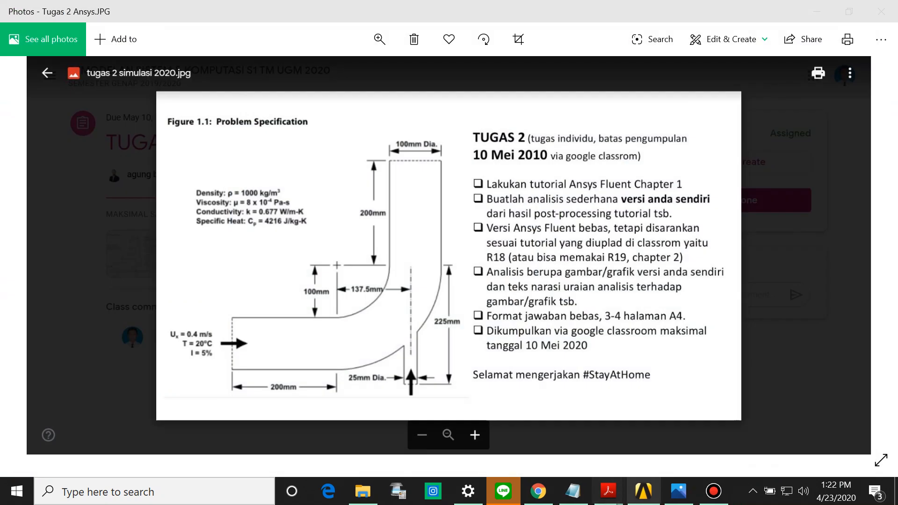
left_click(644, 491)
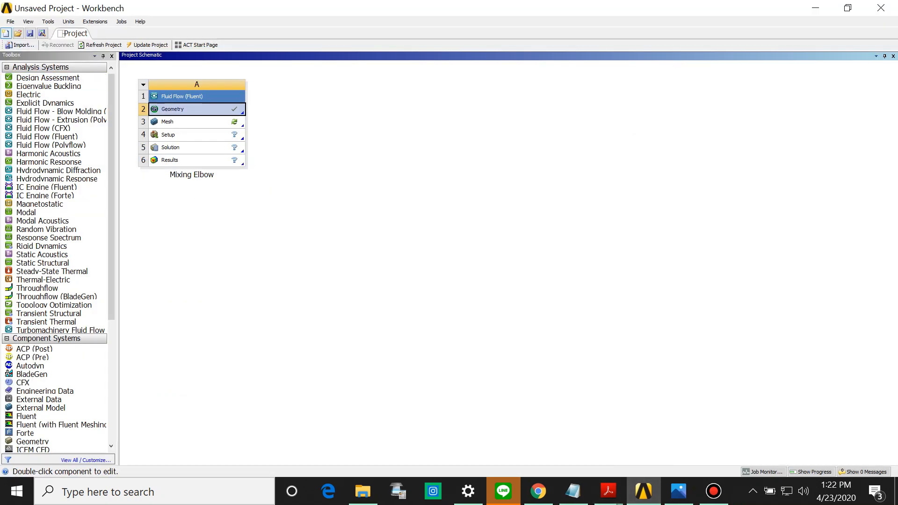
- Save the project as Mixing Elbow Tutorial in the Tutorial Tugas 2 folder
left_click(10, 21)
left_click(28, 53)
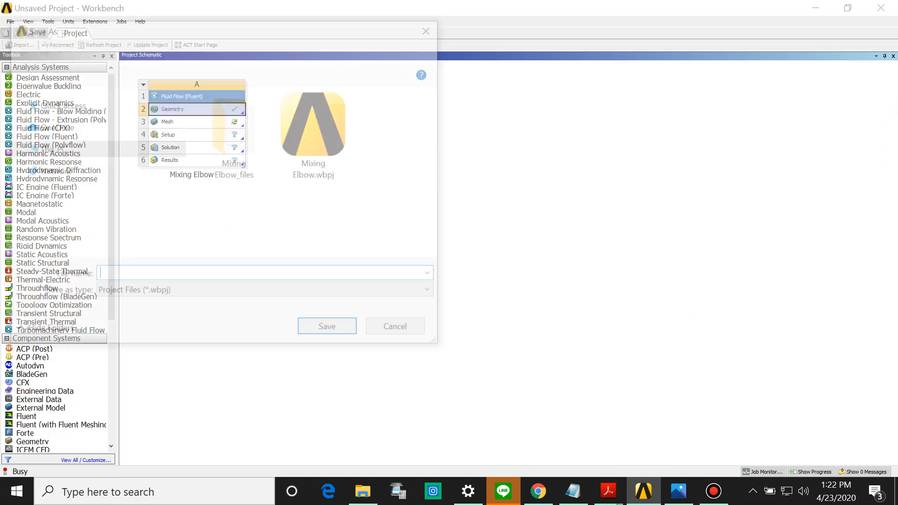
left_click(70, 49)
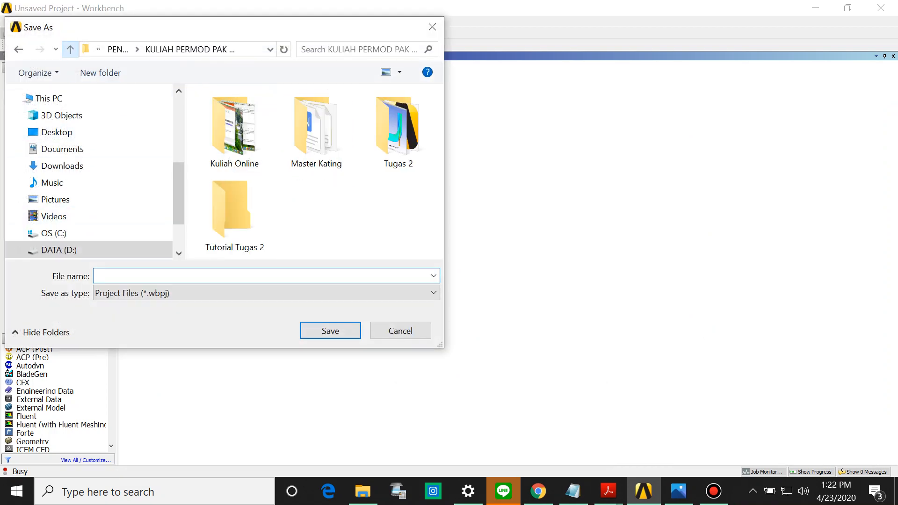
double_click(234, 213)
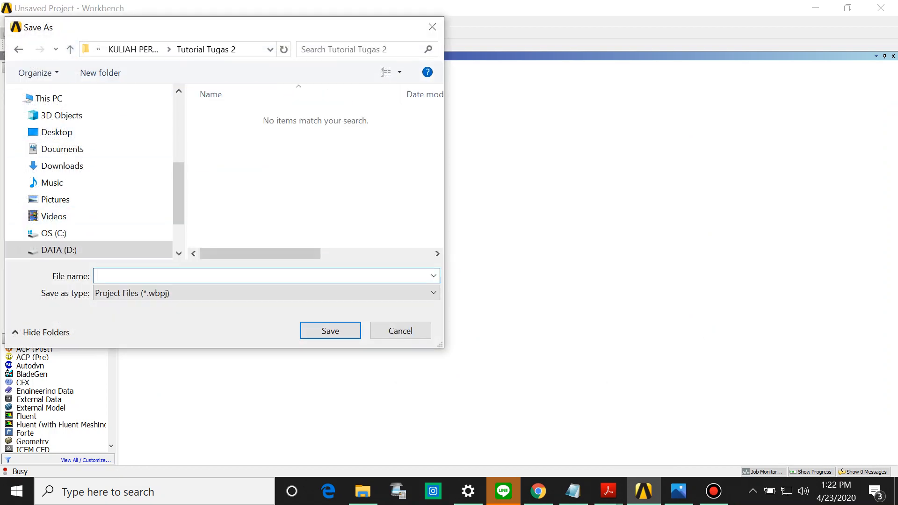
type("Mixing Elbow Tutorial")
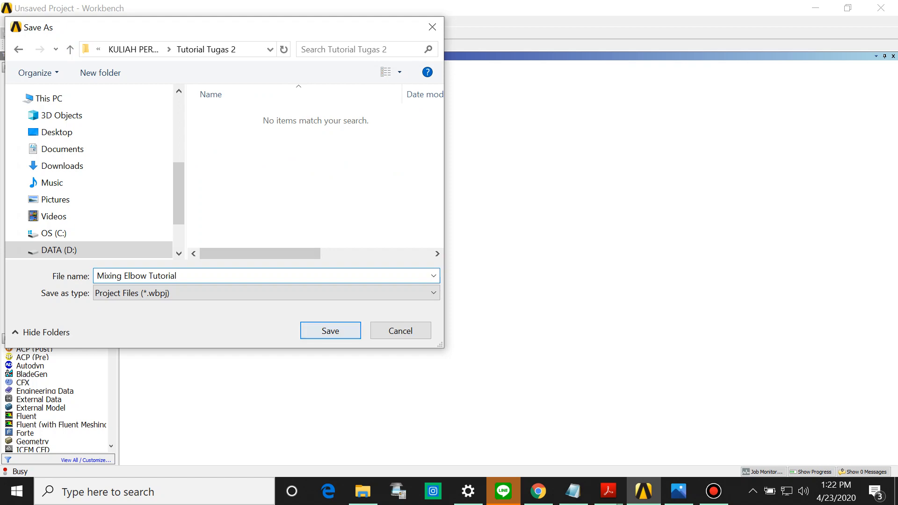
key("Return")
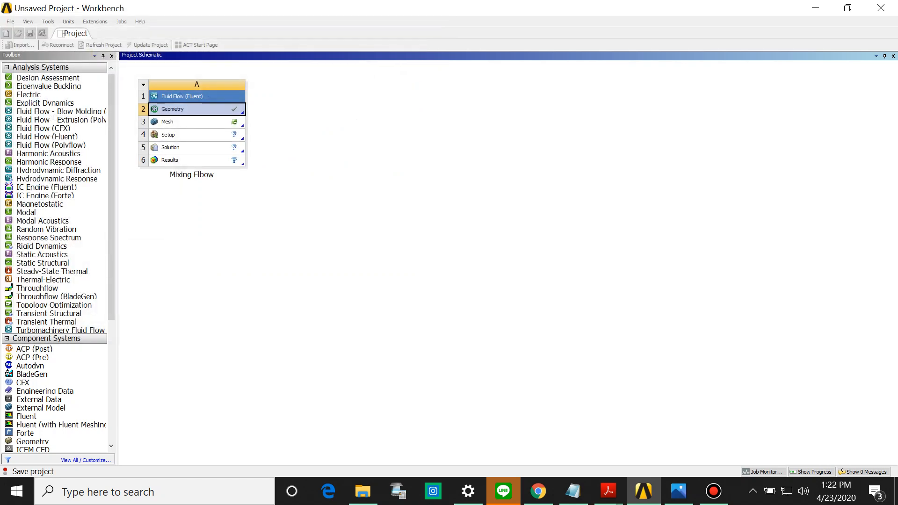
- Open the Mesh cell of the Mixing Elbow system for editing in the Meshing application
right_click(214, 121)
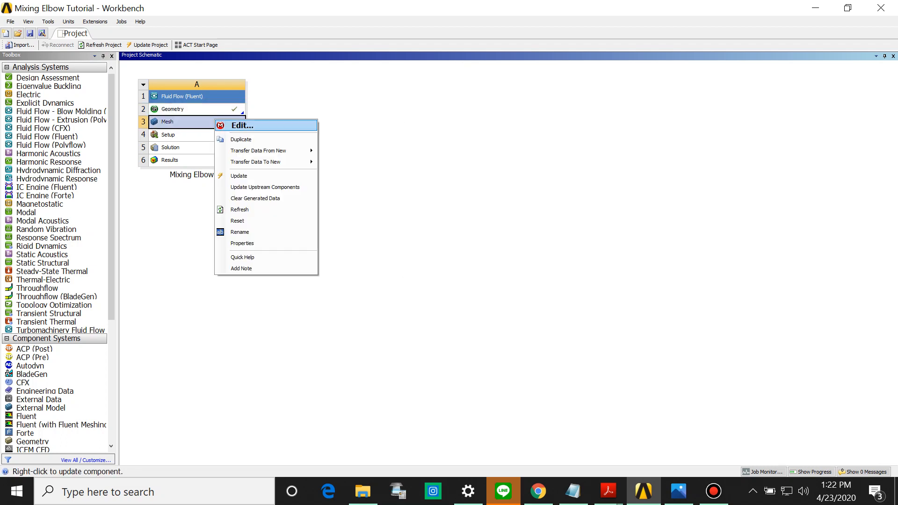
left_click(229, 125)
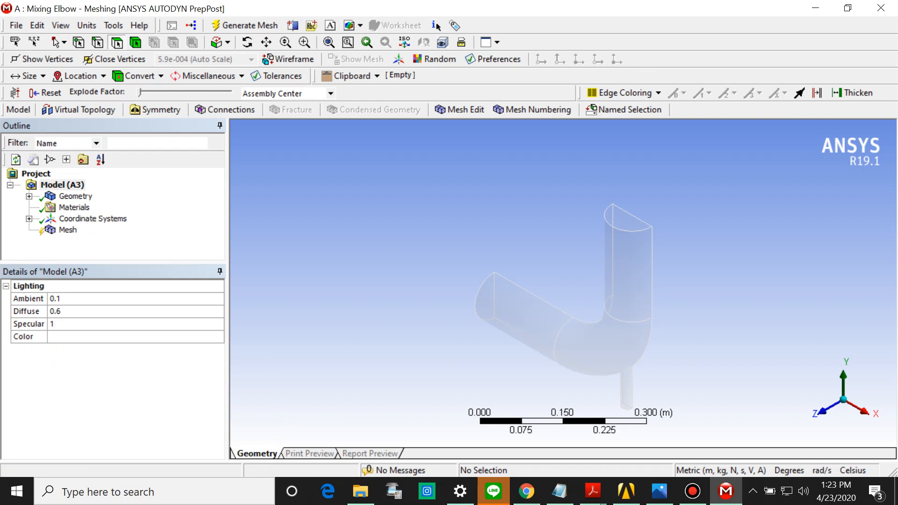
mouse_move(693, 491)
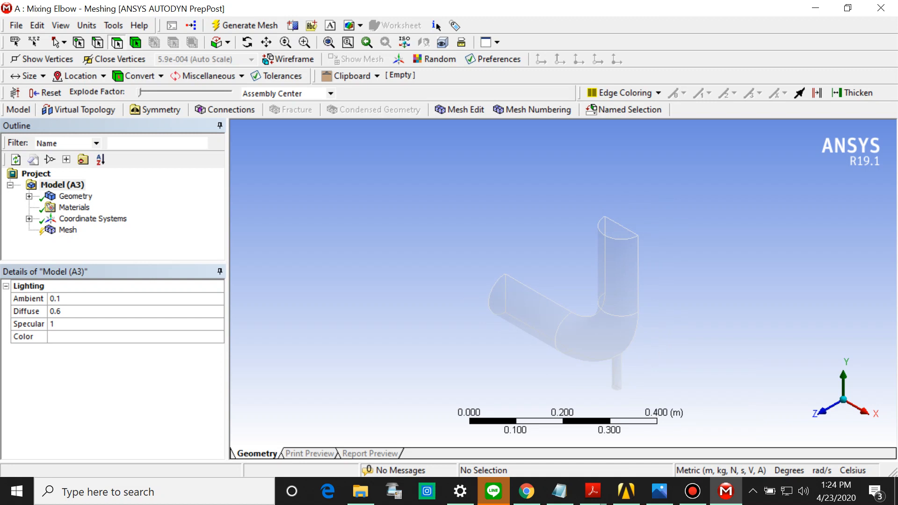
- Create a named selection called velocity-inlet-large on the end face of the elbow's horizontal arm
scroll(527, 321, "down", 3)
scroll(527, 321, "up", 1)
mouse_move(527, 321)
middle_mouse_down()
mouse_move(592, 304)
mouse_move(592, 323)
mouse_move(510, 322)
middle_mouse_up()
left_click(509, 322)
right_click(509, 323)
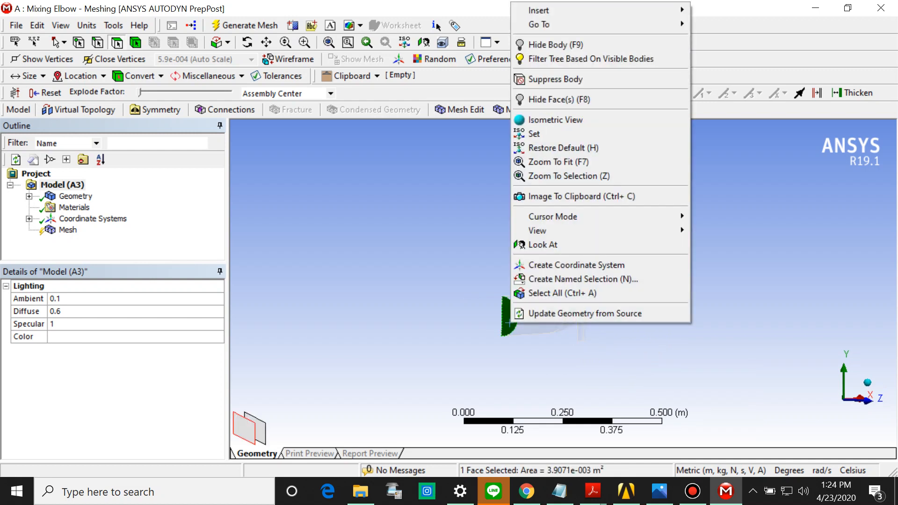
left_click(580, 280)
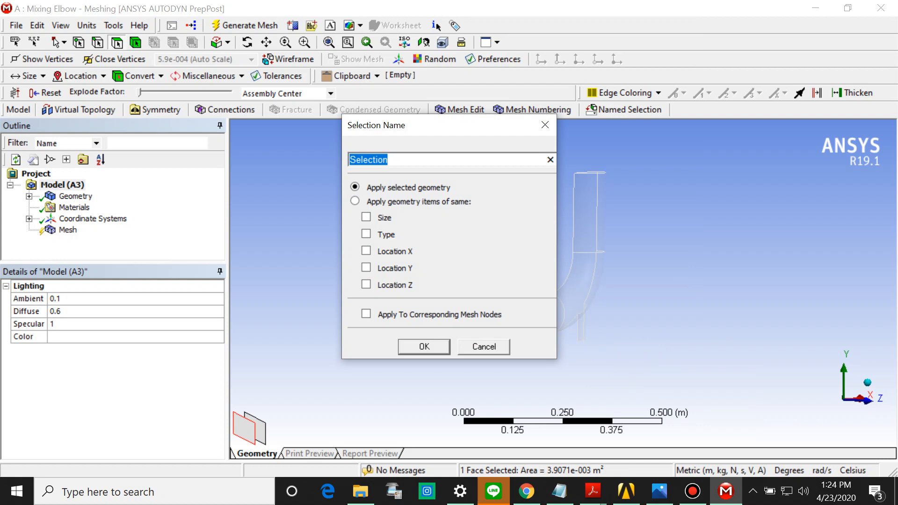
type("Inl")
key("BackSpace")
key("BackSpace")
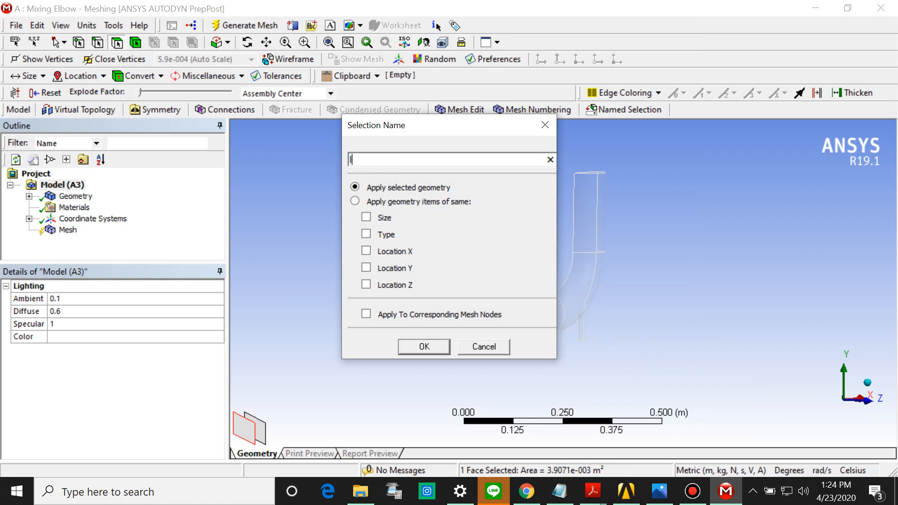
key("BackSpace")
type("Velocit")
key("BackSpace")
key("BackSpace")
key("BackSpace")
key("BackSpace")
key("BackSpace")
key("BackSpace")
key("BackSpace")
type("velocity-inlet-large")
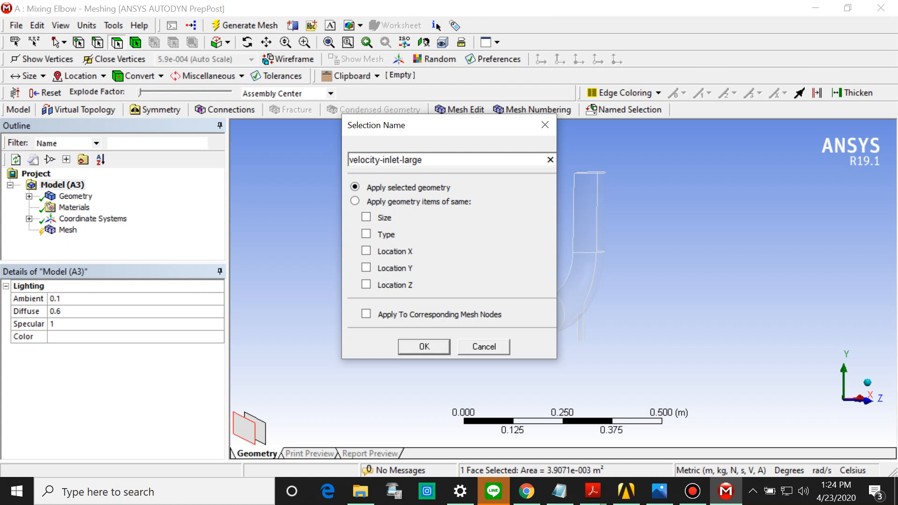
key("Return")
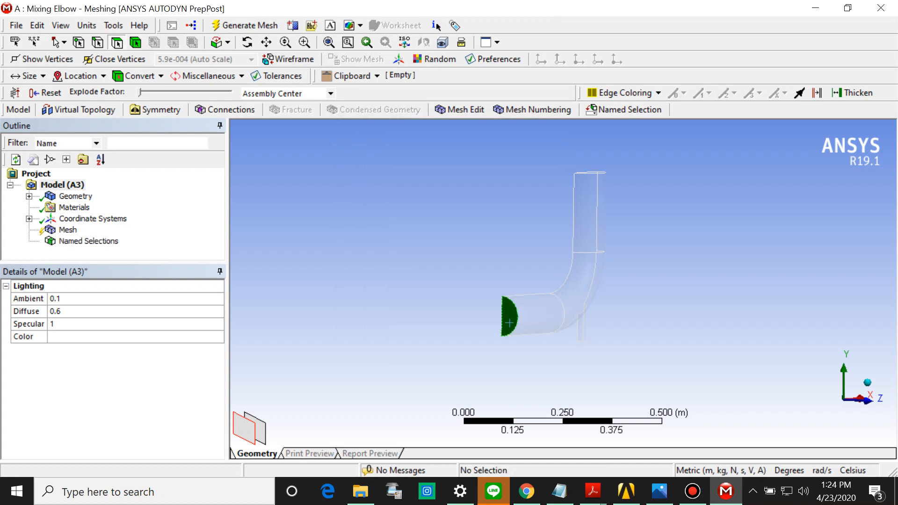
- Create a named selection called velocity-inlet-small on the end face of the small side inlet pipe
middle_click_drag(509, 322, 383, 208)
scroll(384, 209, "up", 5)
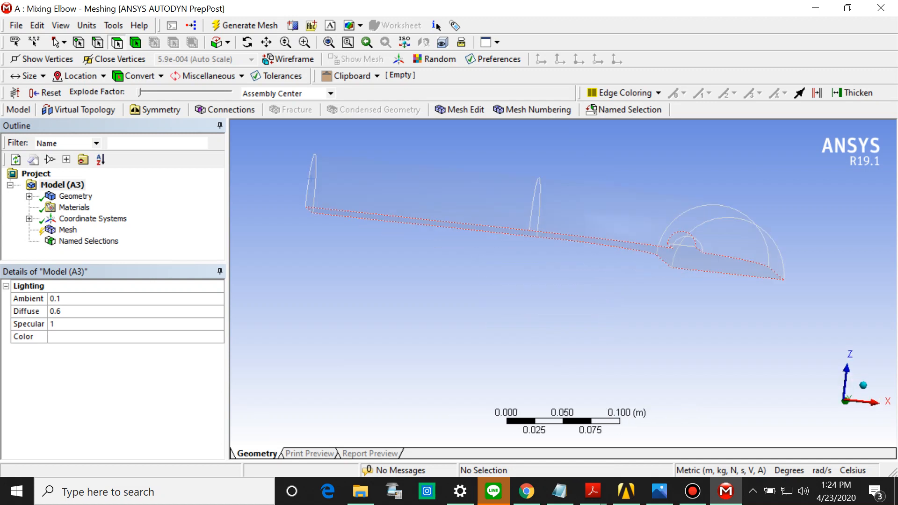
scroll(563, 283, "up", 2)
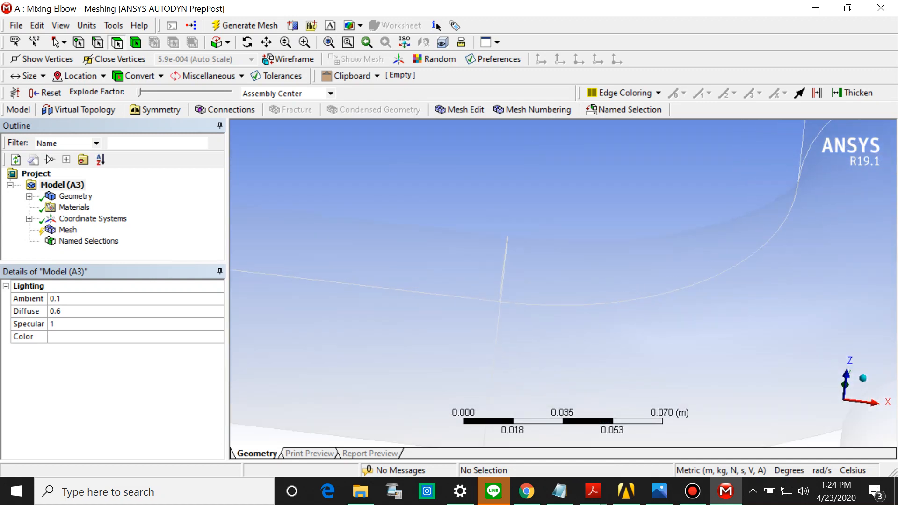
scroll(563, 283, "down", 5)
middle_click_drag(655, 346, 652, 300)
left_click(724, 363)
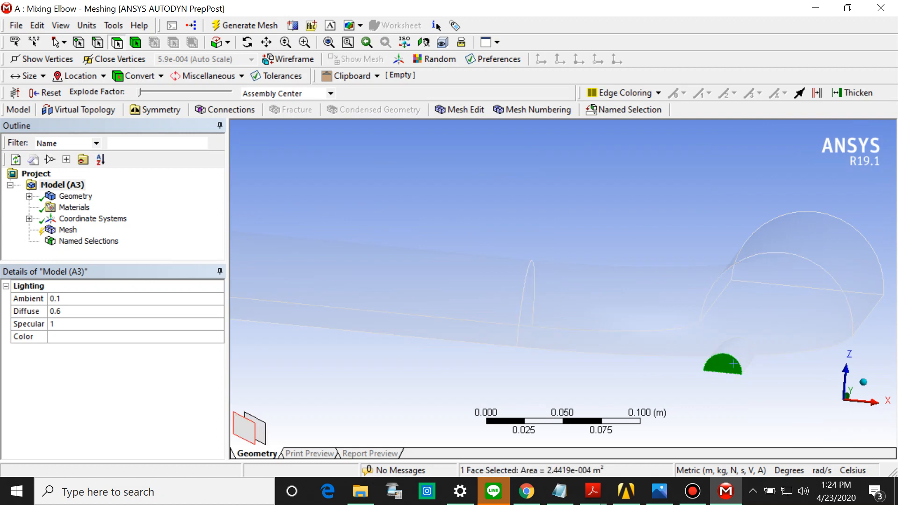
right_click(719, 366)
left_click(758, 318)
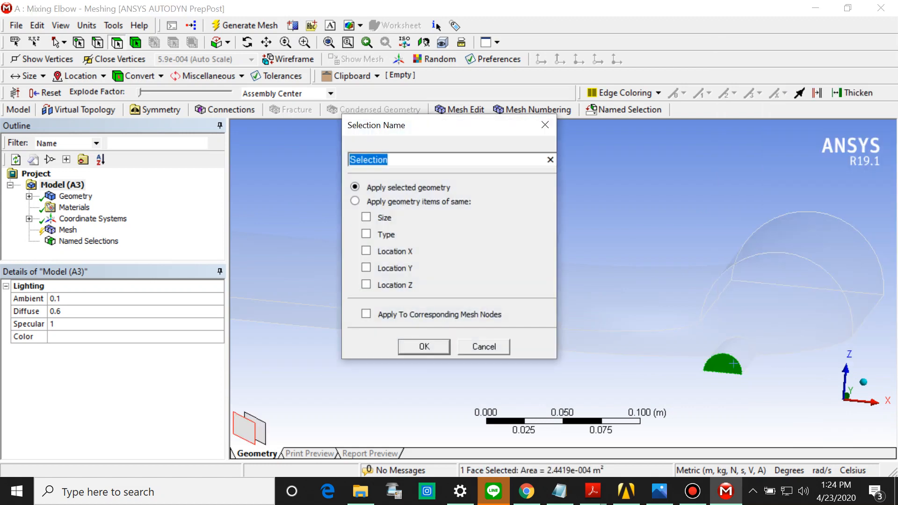
type("velocity")
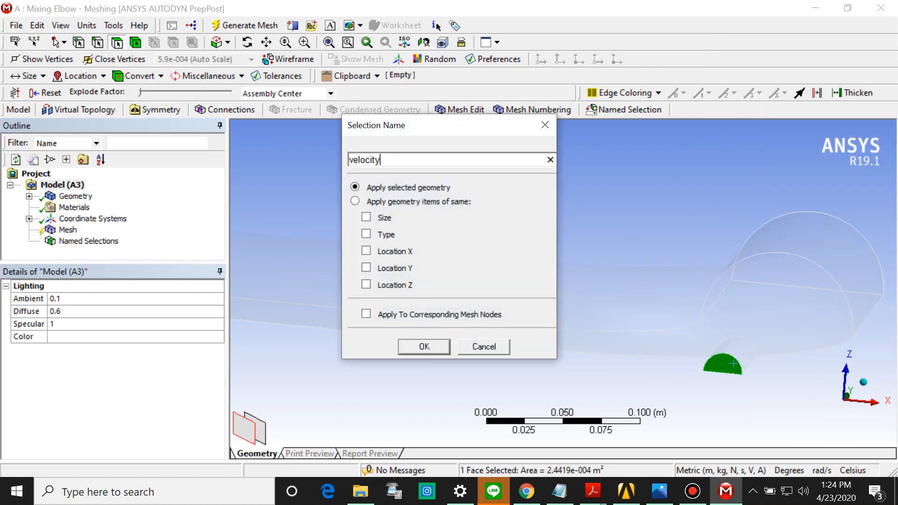
type("-inlet-small")
key("Return")
- Create a named selection called pressure-outlet on the end face of the elbow's vertical arm
scroll(562, 281, "down", 3)
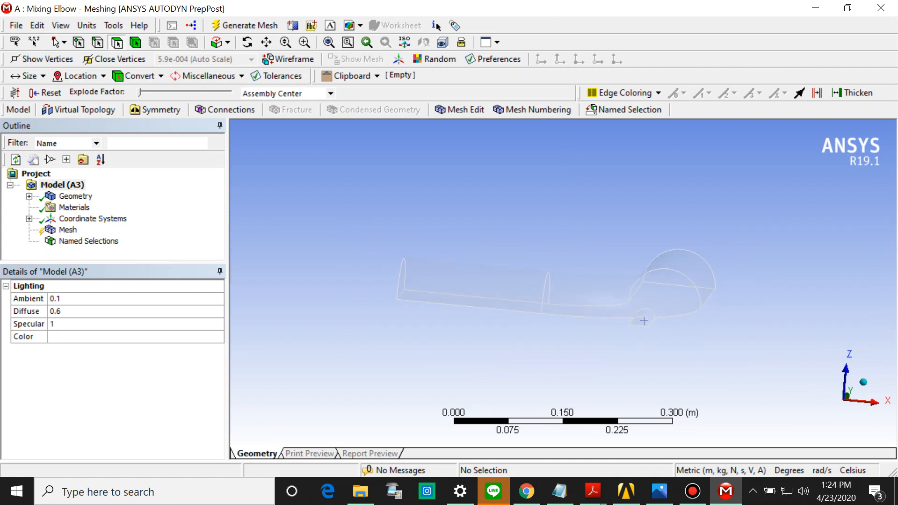
middle_click_drag(585, 398, 629, 412)
left_click(684, 216)
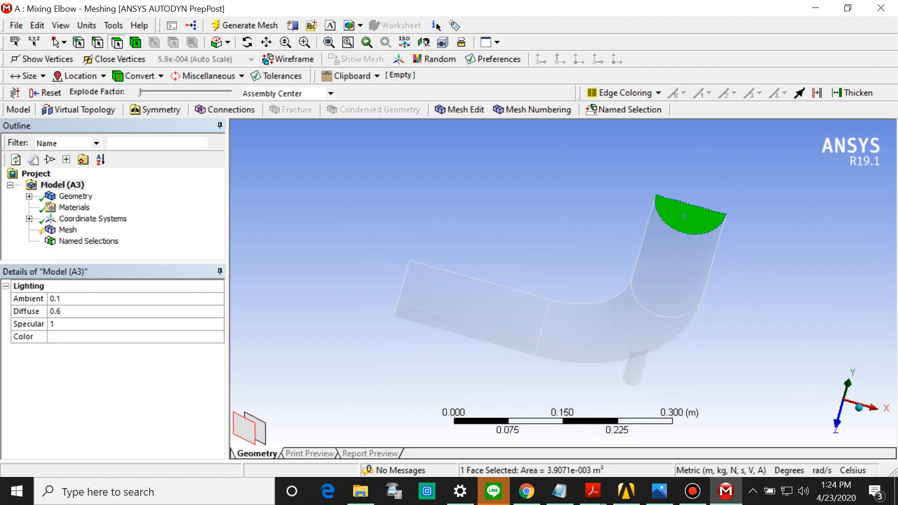
right_click(685, 217)
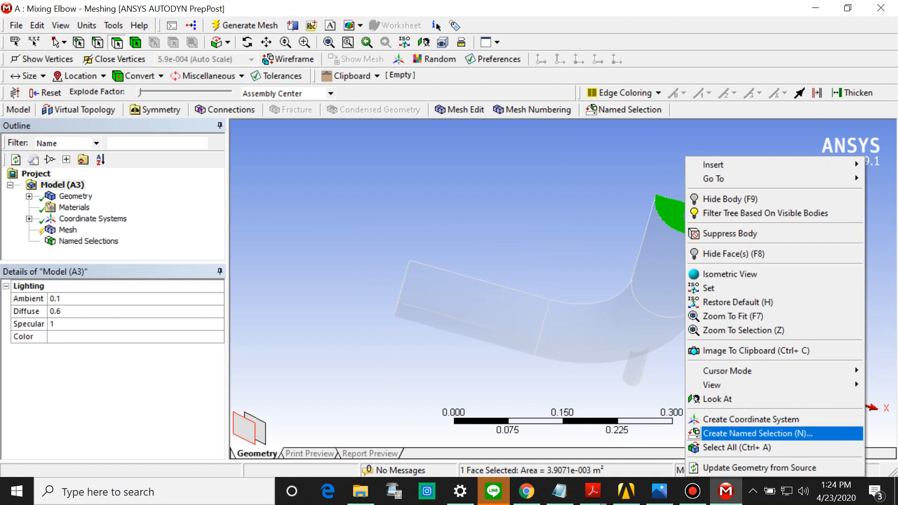
left_click(757, 433)
type("pre")
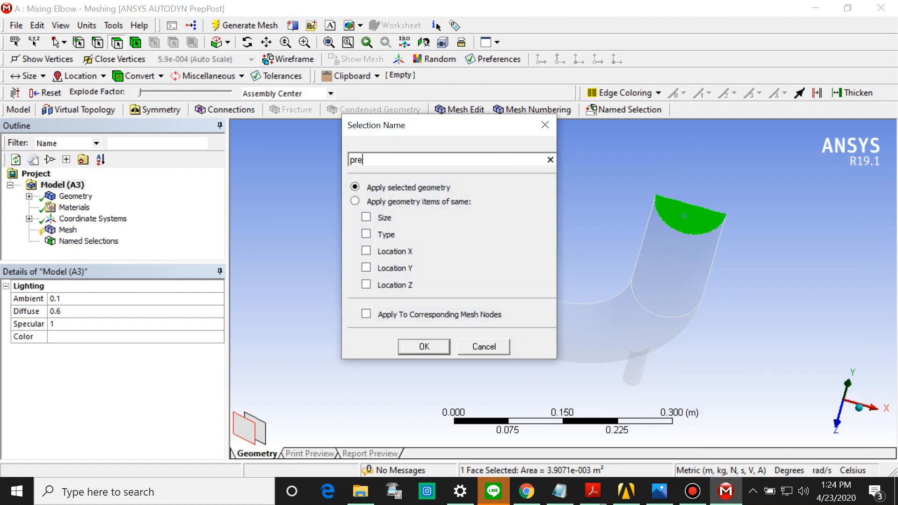
type("ssure-outlet")
key("Return")
- Create a named selection called symmetry on the elbow's flat cut face, including the side inlet pipe
scroll(619, 253, "up", 3)
scroll(563, 281, "down", 3)
middle_click_drag(619, 280, 472, 276)
middle_click_drag(477, 161, 500, 316)
left_click(499, 317)
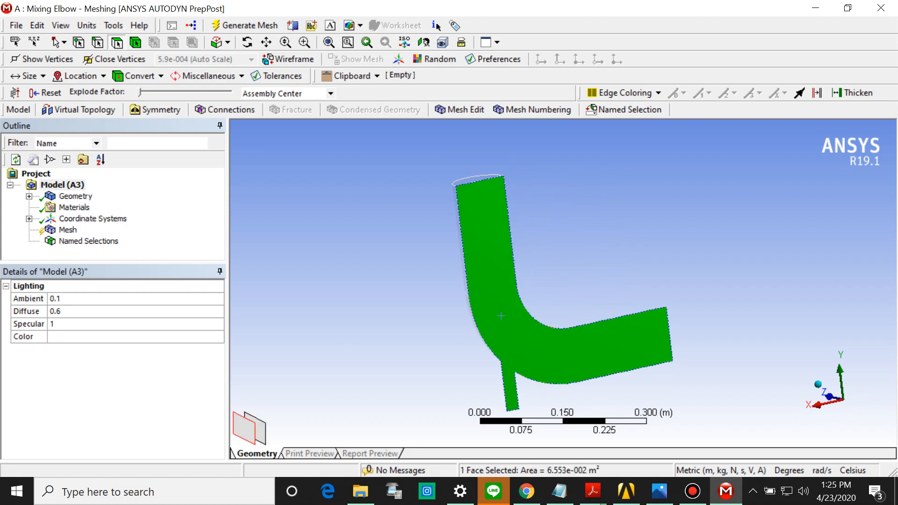
right_click(499, 317)
left_click(575, 433)
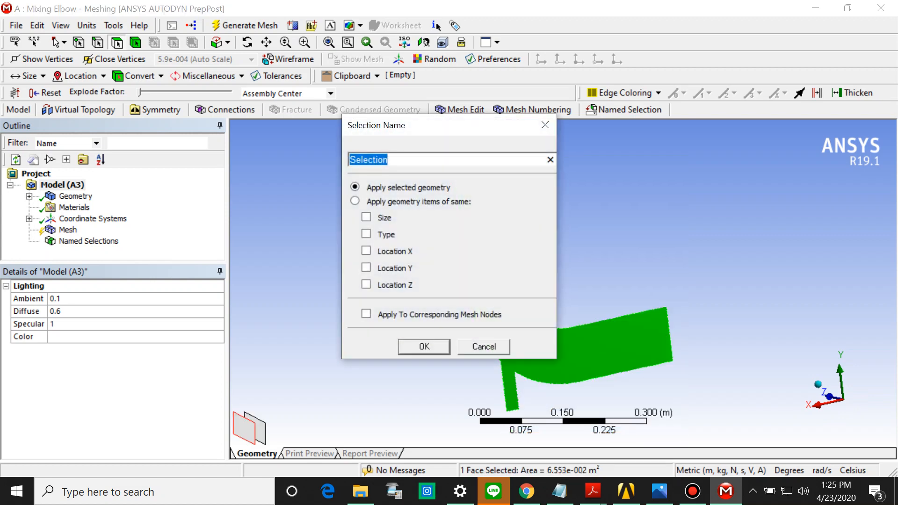
type("symmetr")
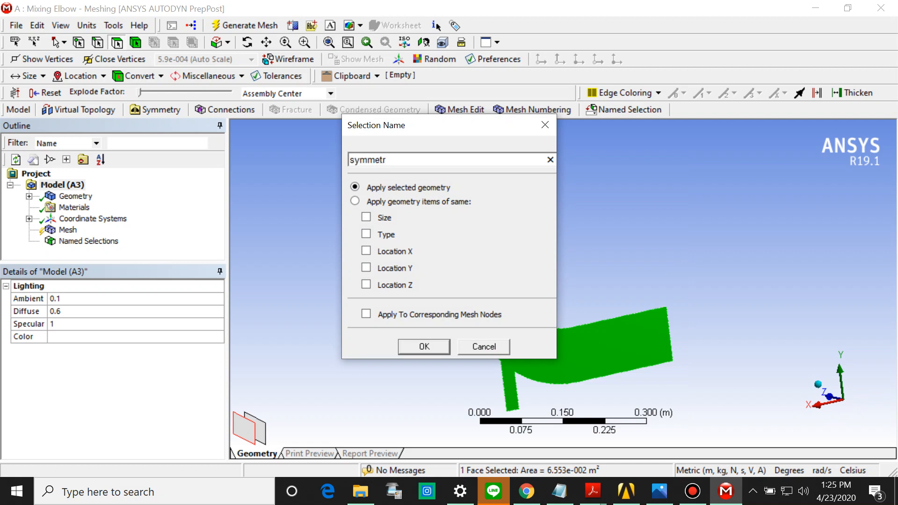
type("y")
left_click(425, 346)
- Create a named selection called Fluid for the whole elbow body
scroll(563, 284, "up", 2)
scroll(563, 284, "down", 4)
middle_click_drag(496, 304, 608, 304)
middle_click_drag(551, 281, 608, 292)
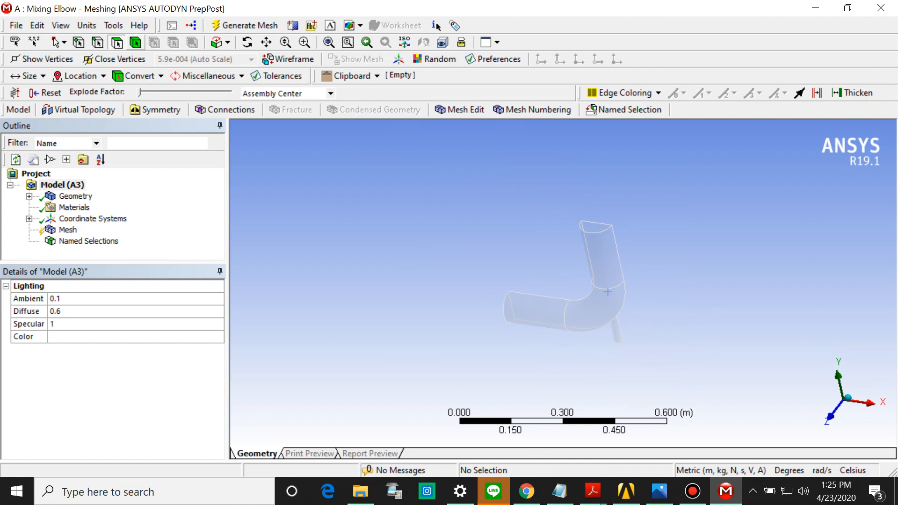
left_click(136, 42)
left_click(587, 300)
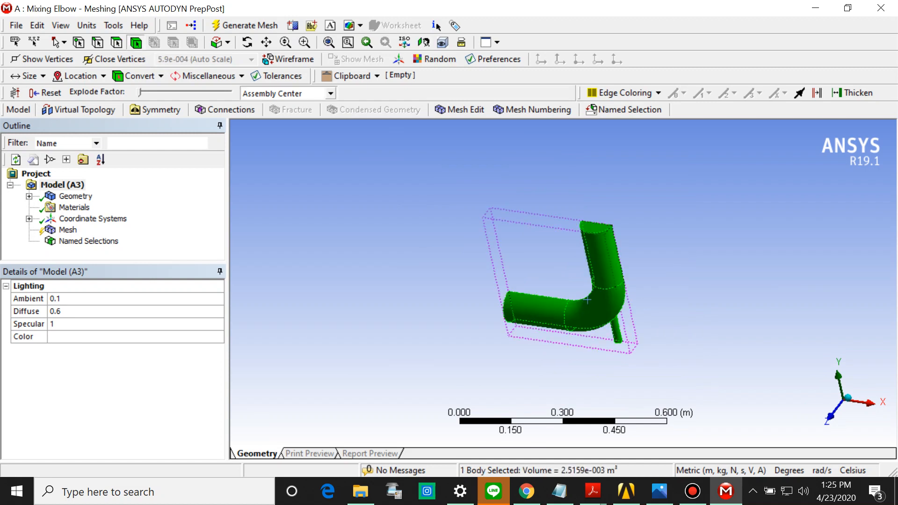
mouse_move(587, 300)
middle_mouse_down()
mouse_move(580, 308)
mouse_move(589, 296)
middle_mouse_up()
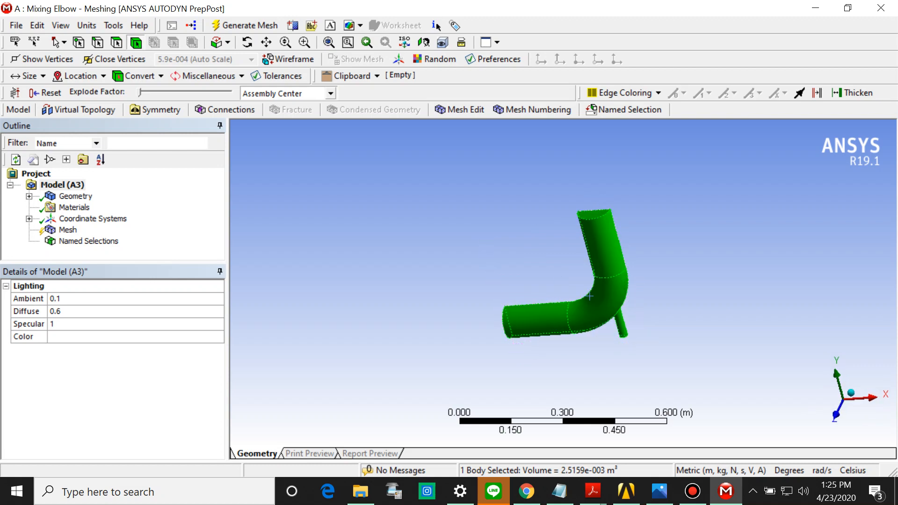
right_click(589, 296)
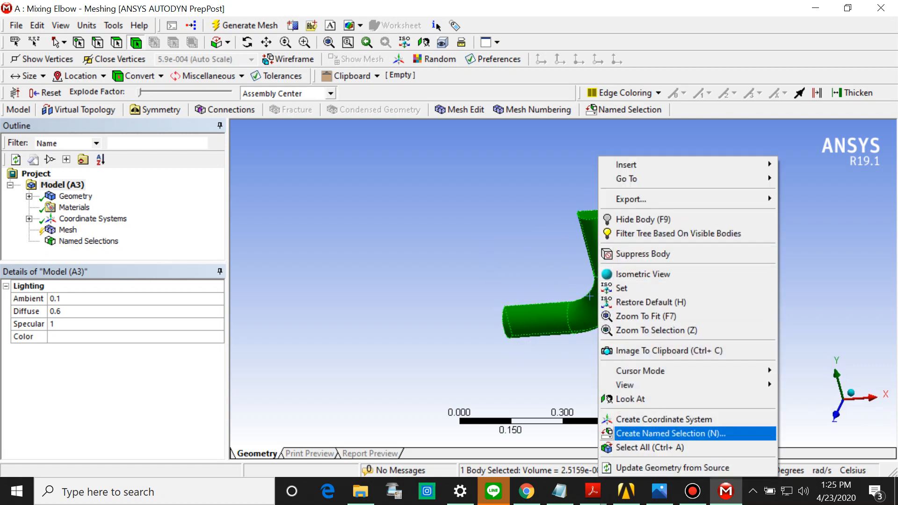
key("Return")
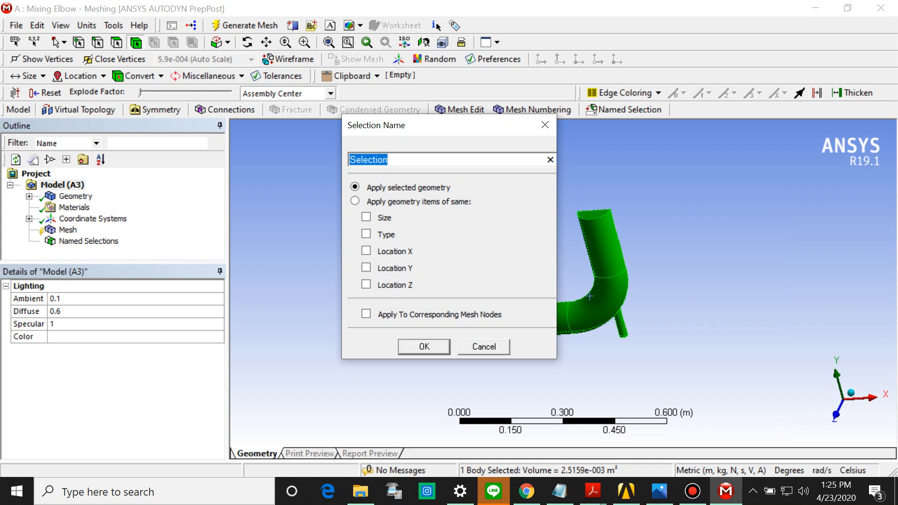
type("FLuid")
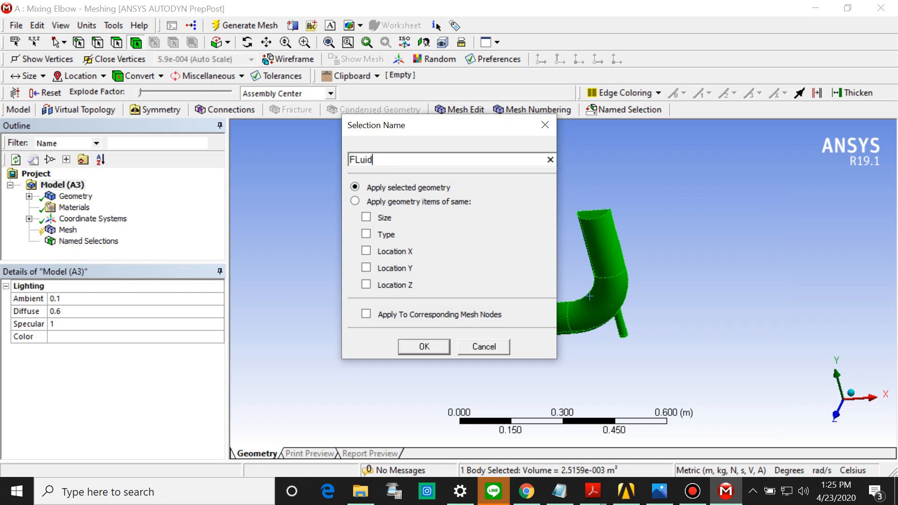
key("BackSpace")
key("BackSpace")
type("luid")
key("Return")
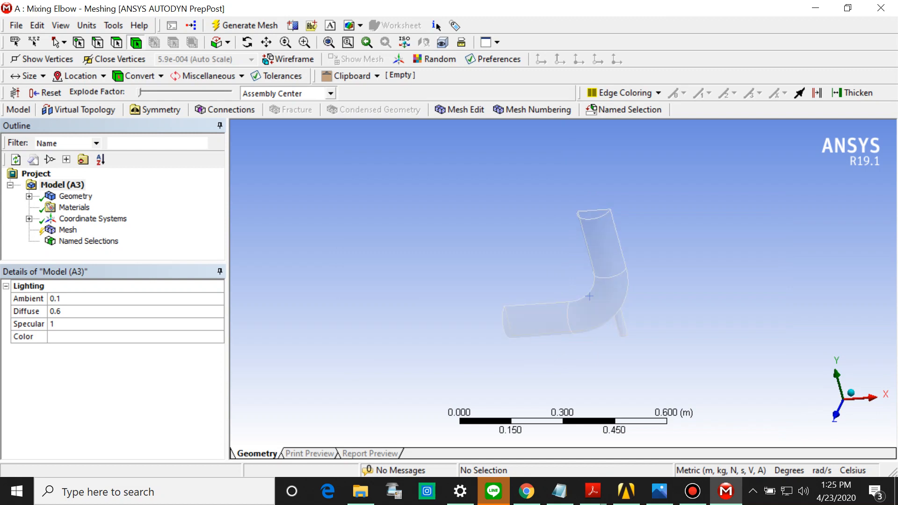
- Set the smoothing in the mesh quality settings to High
scroll(589, 297, "down", 2)
middle_click_drag(585, 294, 542, 276)
left_click(68, 229)
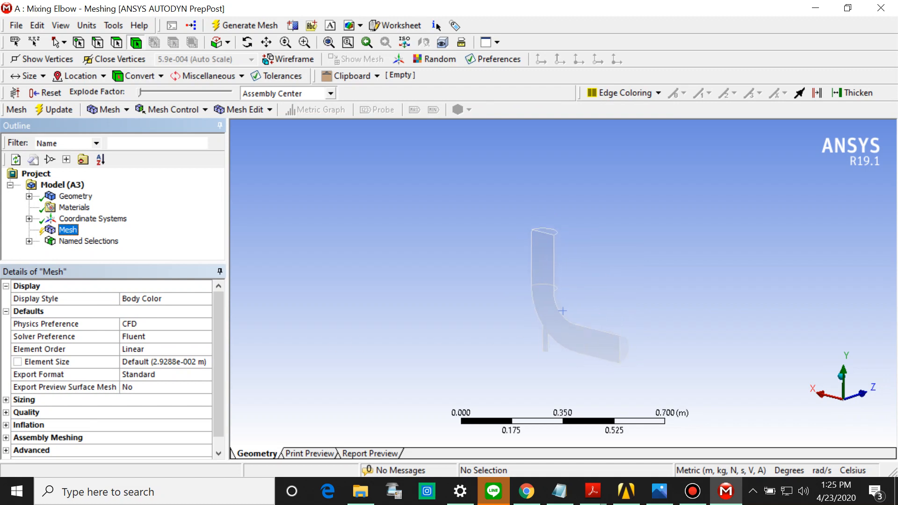
scroll(611, 318, "up", 3)
scroll(610, 318, "down", 4)
middle_click_drag(610, 318, 535, 309)
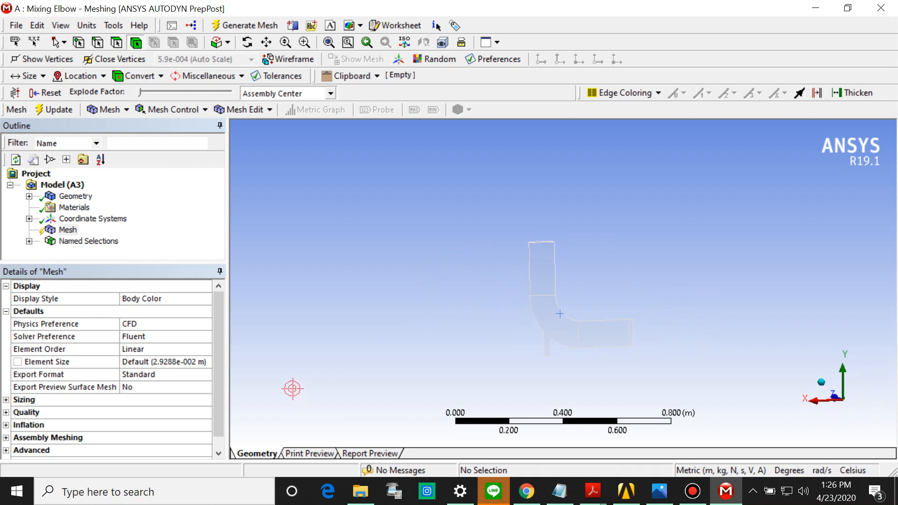
scroll(112, 375, "down", 1)
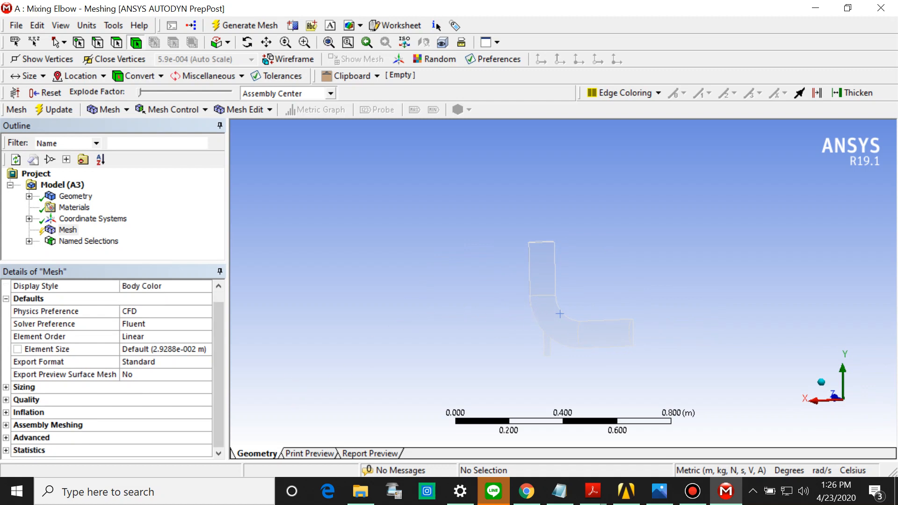
left_click(6, 400)
scroll(112, 369, "down", 1)
left_click(159, 400)
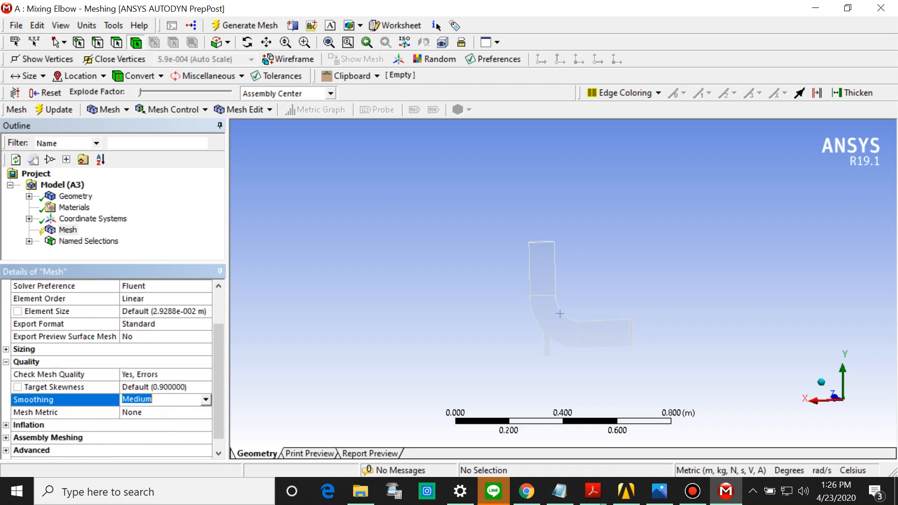
left_click(205, 400)
key("Return")
- Insert a body sizing on the elbow body with an element size of 0.006 m
scroll(113, 370, "up", 3)
left_click(6, 387)
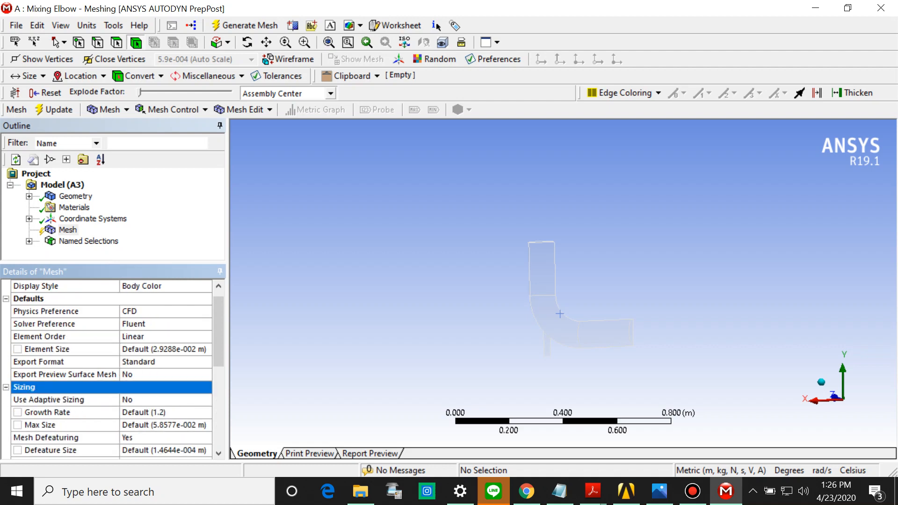
left_click(553, 258)
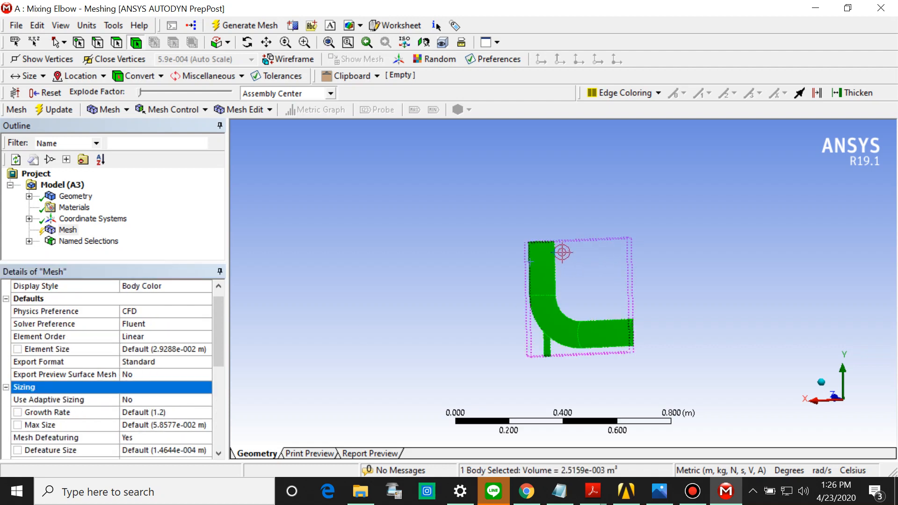
right_click(542, 255)
mouse_move(608, 116)
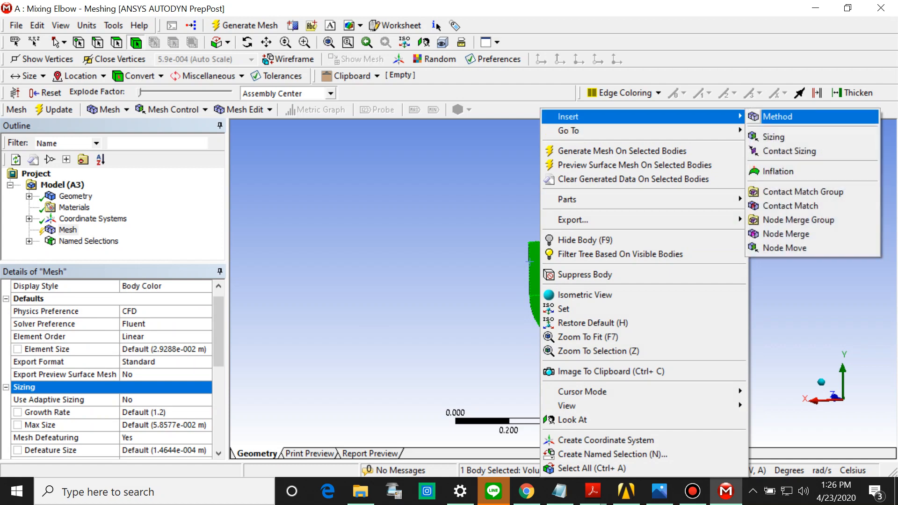
left_click(773, 136)
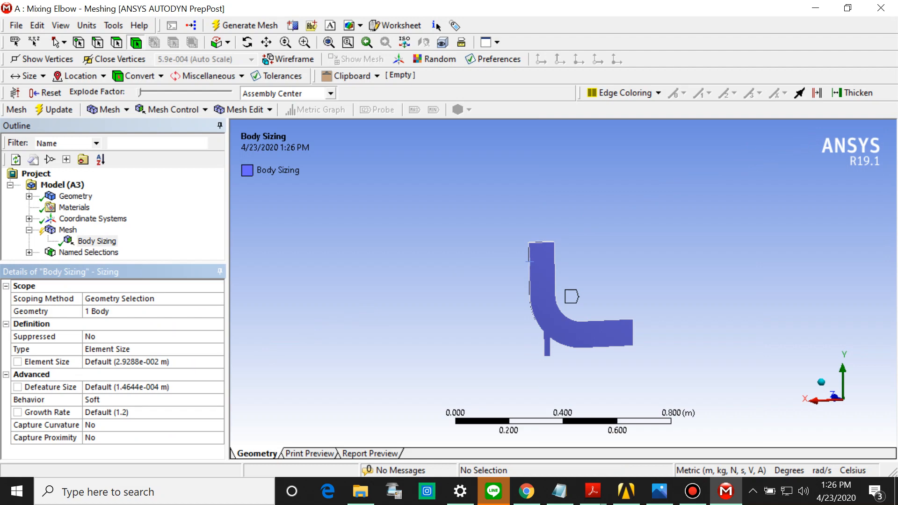
left_click(126, 361)
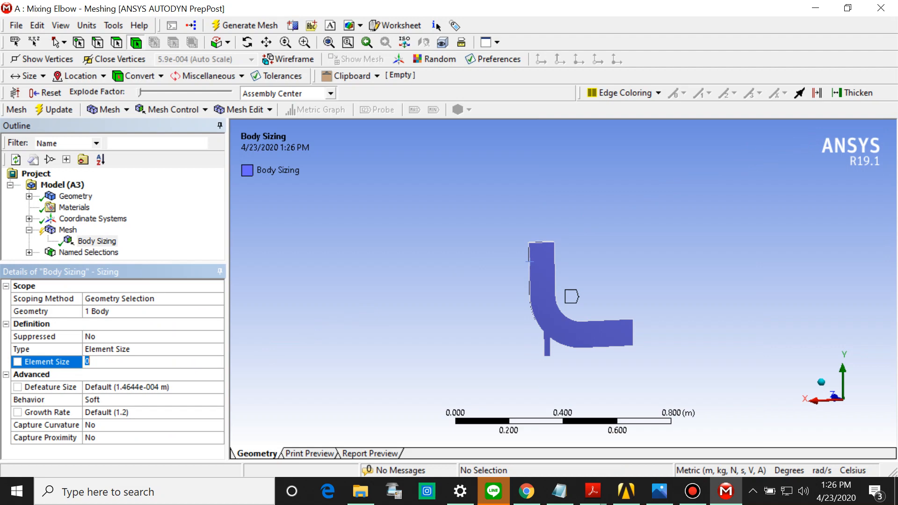
type("0.006")
- Set the mesh's automatic inflation to Program Controlled and generate the mesh
left_click(68, 230)
scroll(113, 370, "down", 4)
scroll(113, 370, "down", 2)
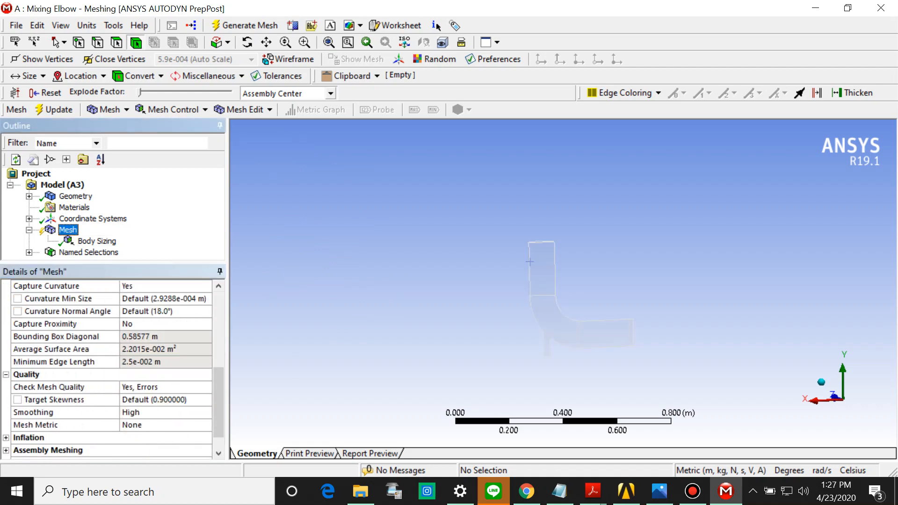
left_click(6, 412)
scroll(113, 369, "down", 2)
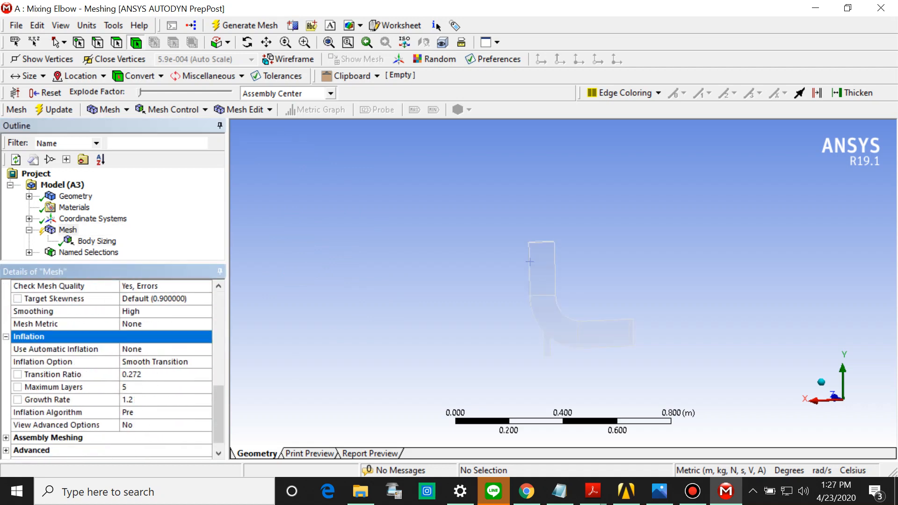
left_click(164, 413)
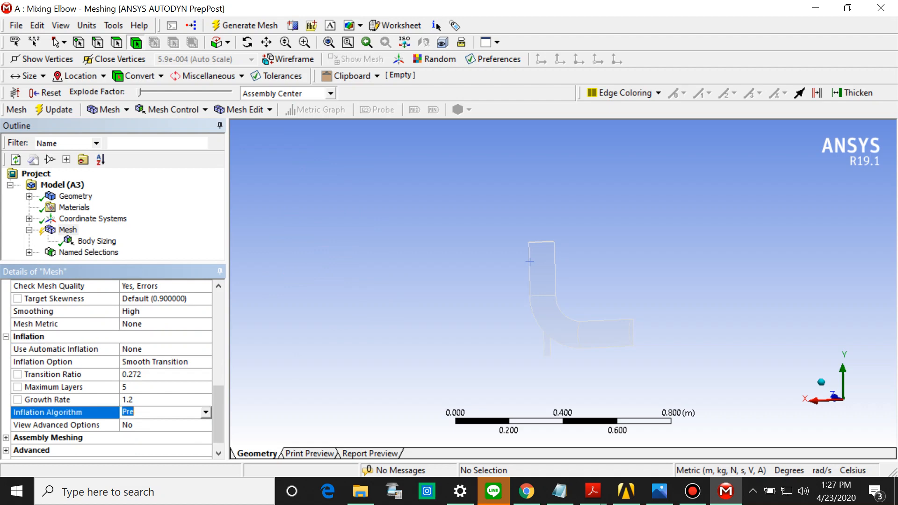
left_click(206, 412)
left_click(164, 361)
left_click(206, 362)
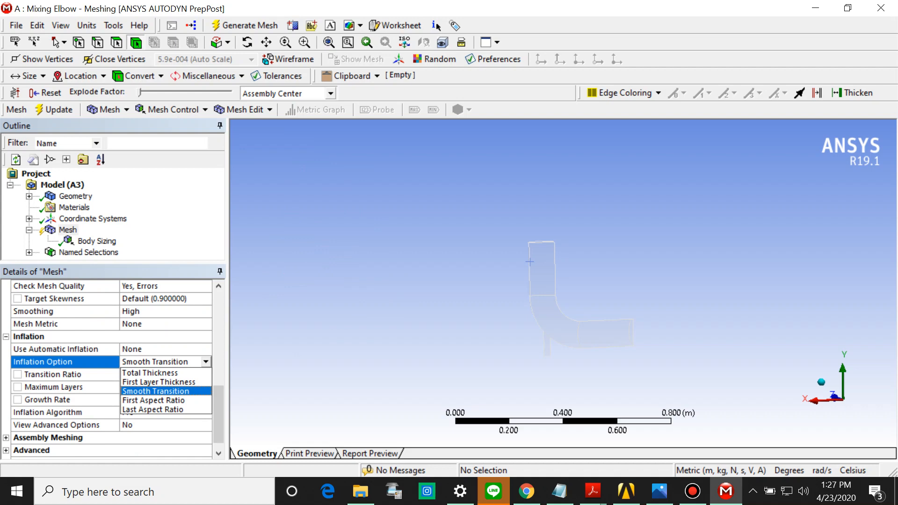
left_click(164, 350)
left_click(206, 350)
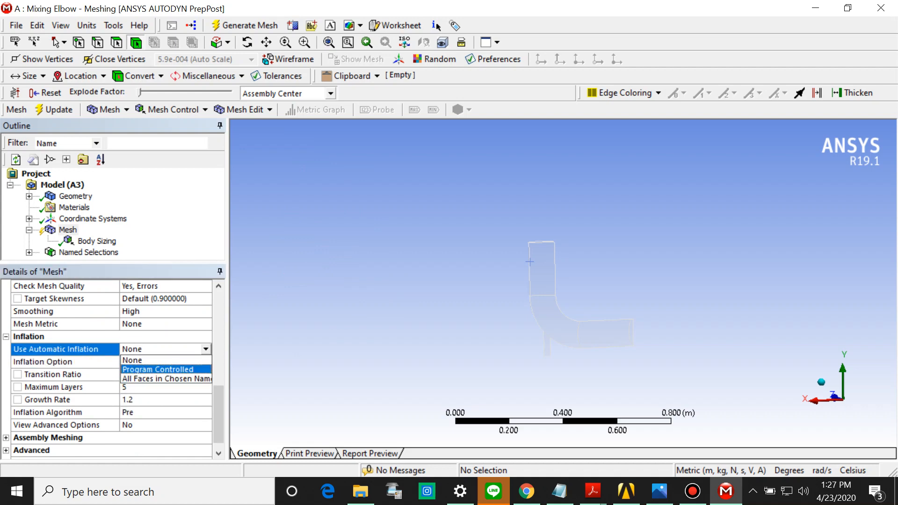
left_click(158, 369)
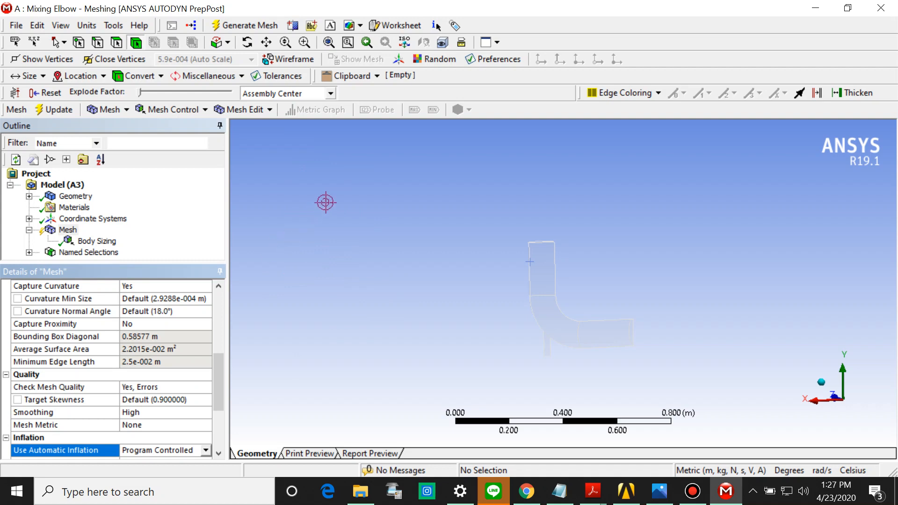
left_click(244, 25)
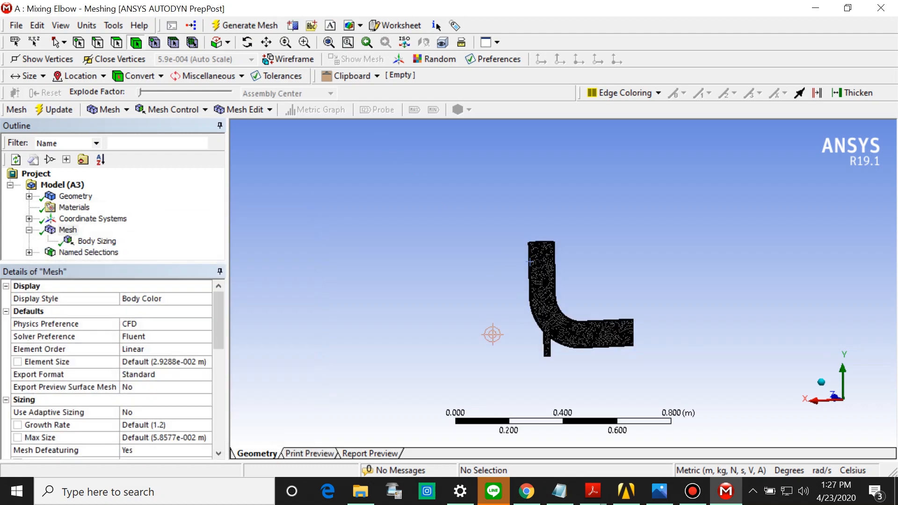
- Examine the generated mesh on the elbow's walls and end faces, including the inflation layers, alongside the inflation settings
scroll(530, 262, "up", 2)
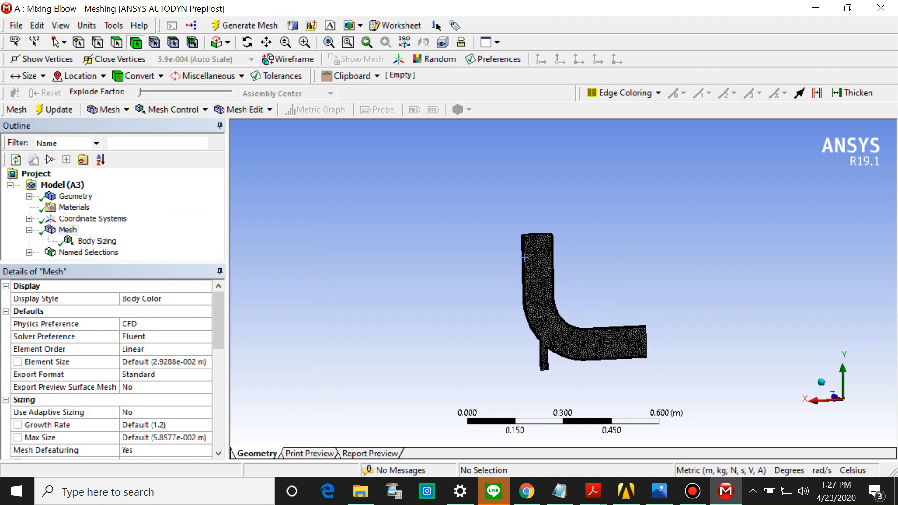
left_click(844, 398)
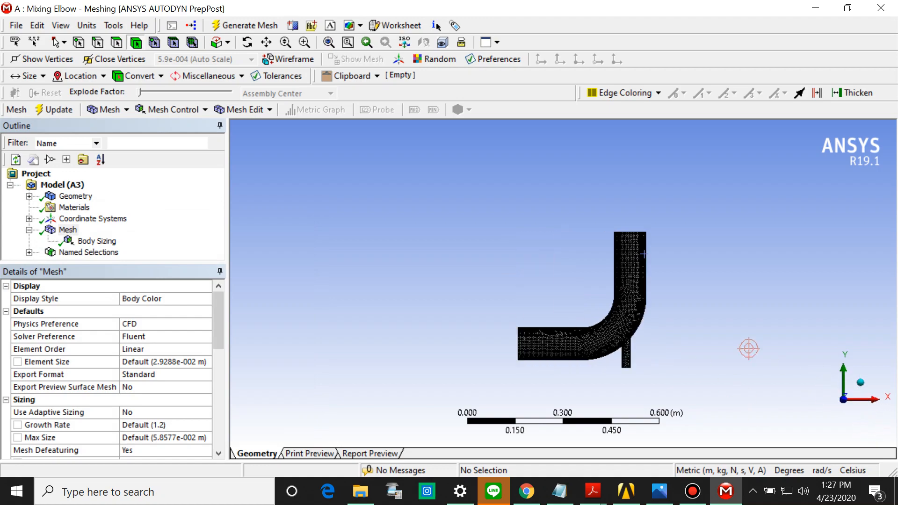
middle_click_drag(635, 339, 674, 332)
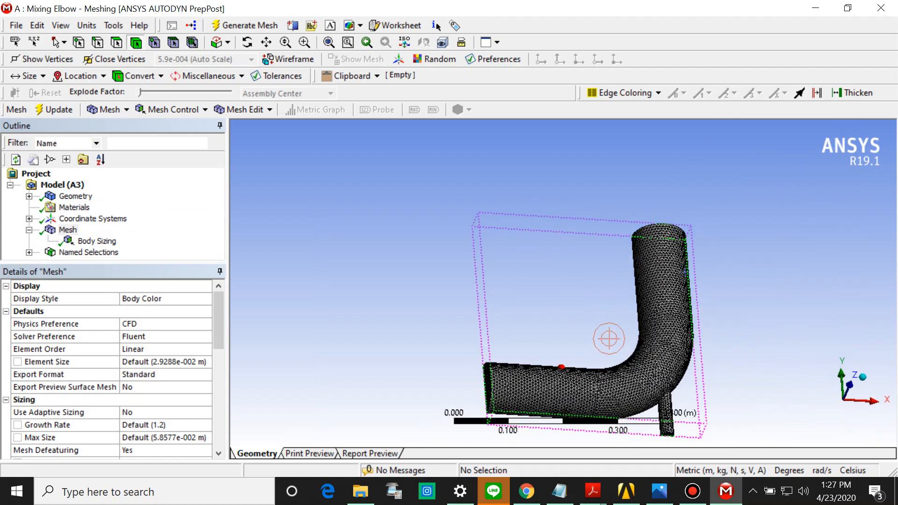
middle_click_drag(685, 272, 500, 138)
scroll(481, 243, "down", 2)
scroll(501, 138, "up", 9)
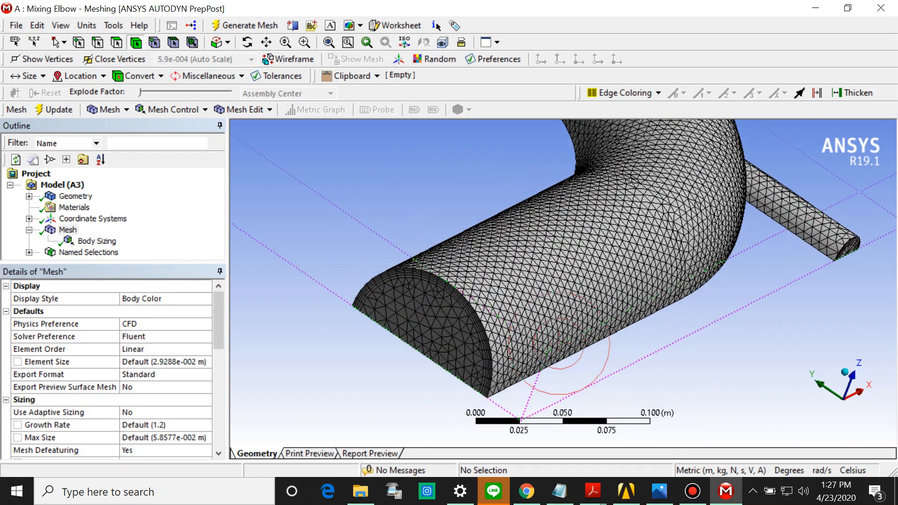
scroll(562, 348, "down", 1)
scroll(567, 353, "up", 1)
middle_click_drag(568, 353, 593, 304)
scroll(575, 316, "up", 3)
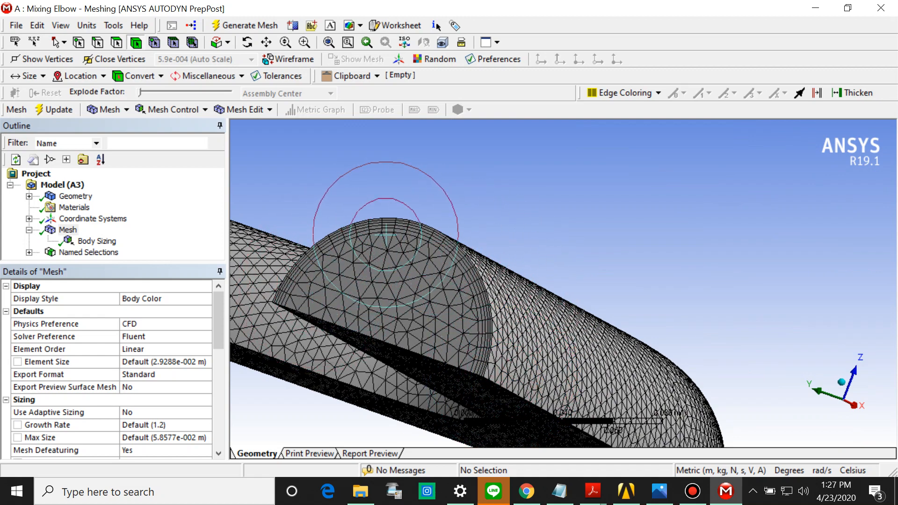
scroll(112, 369, "down", 5)
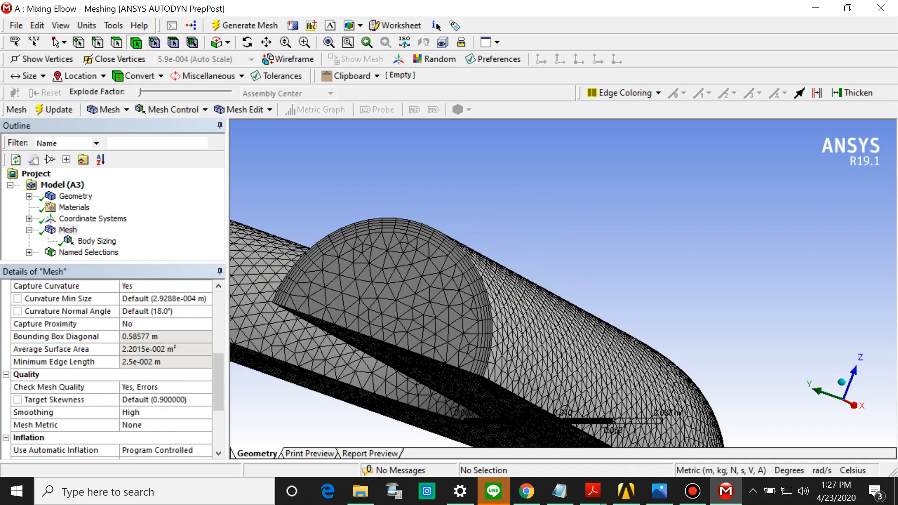
scroll(112, 370, "down", 3)
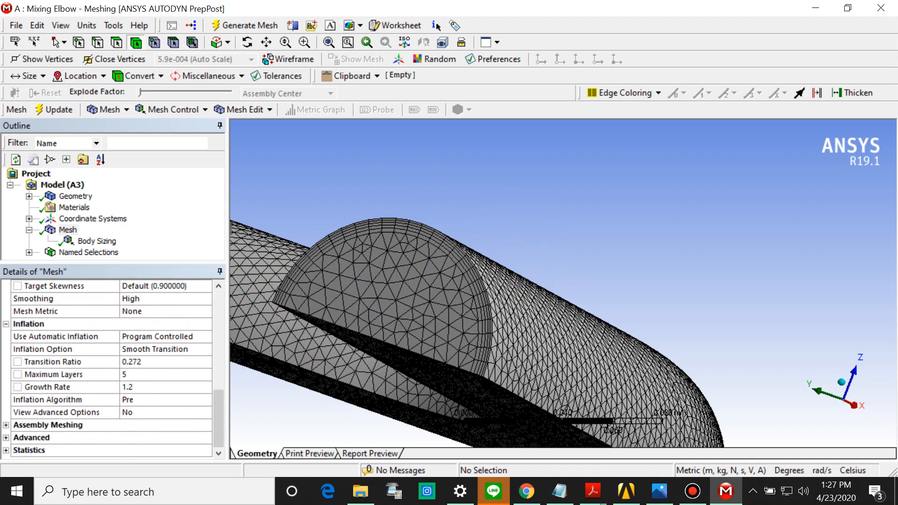
scroll(382, 215, "up", 3)
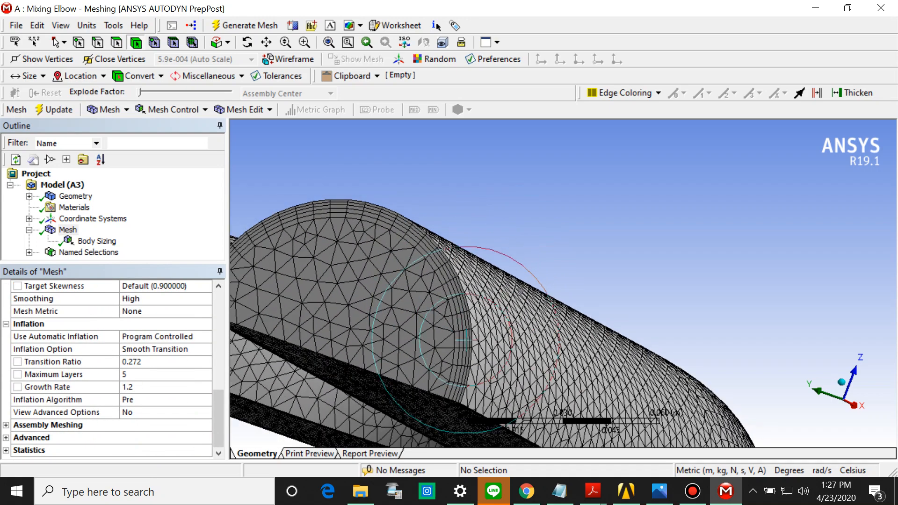
scroll(486, 337, "down", 5)
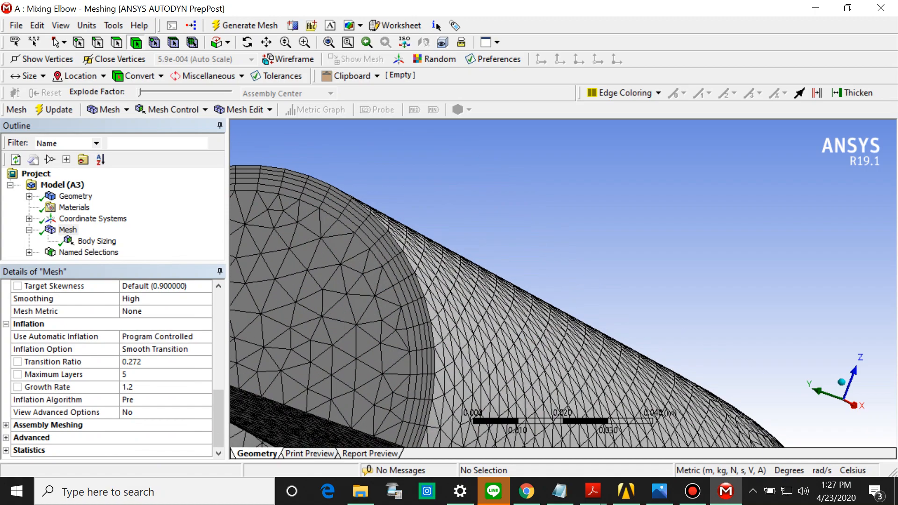
- Inspect the surface mesh along the elbow's main pipe, bend and small side inlet, ending on the whole model
scroll(487, 337, "down", 2)
middle_click_drag(612, 299, 494, 366)
scroll(624, 296, "up", 2)
scroll(576, 294, "up", 3)
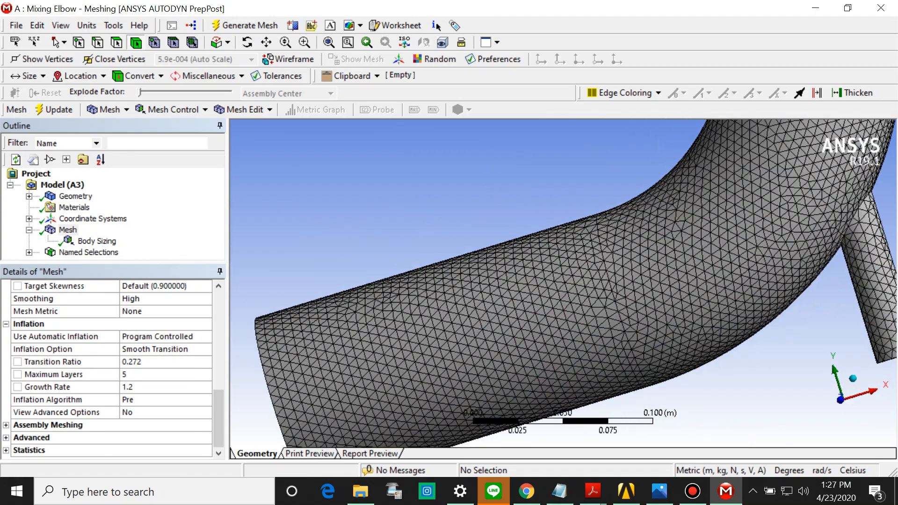
scroll(560, 280, "down", 1)
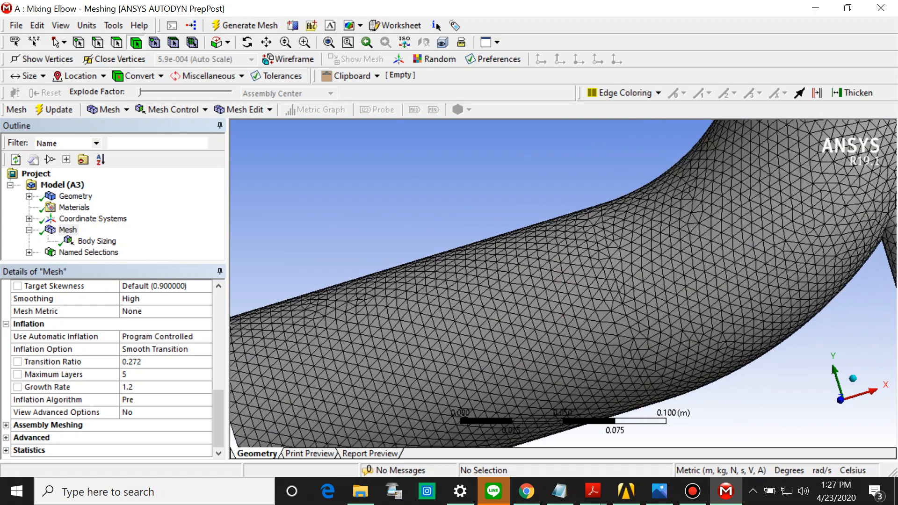
scroll(565, 282, "down", 5)
middle_click_drag(715, 265, 680, 284)
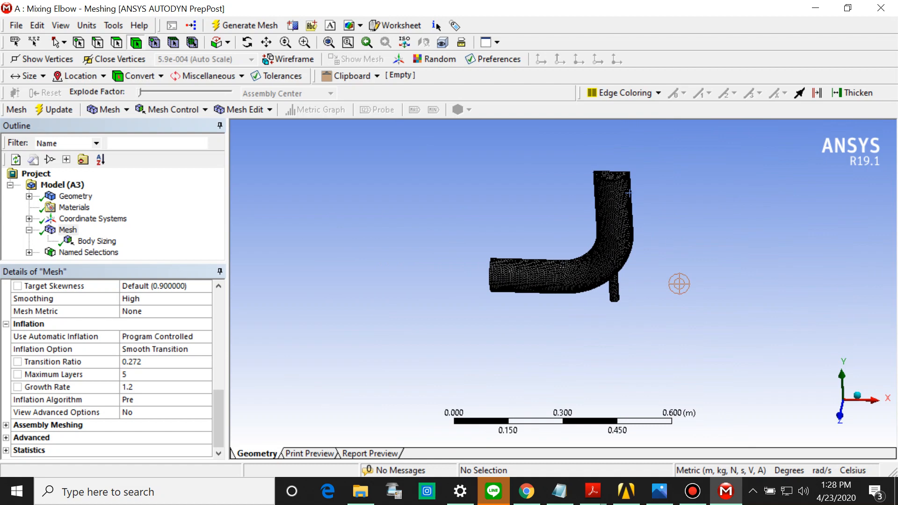
scroll(680, 284, "up", 2)
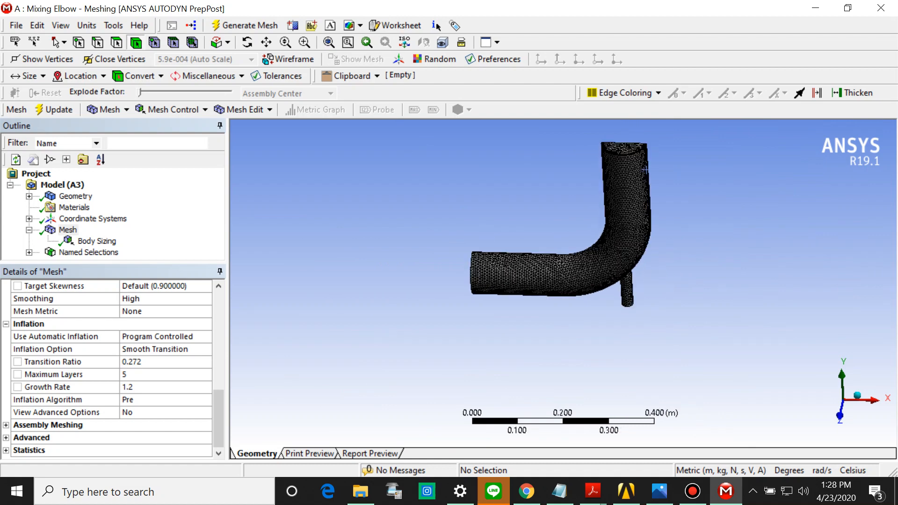
- Close Meshing and update the Mesh cell of the Mixing Elbow system in Workbench
left_click(16, 26)
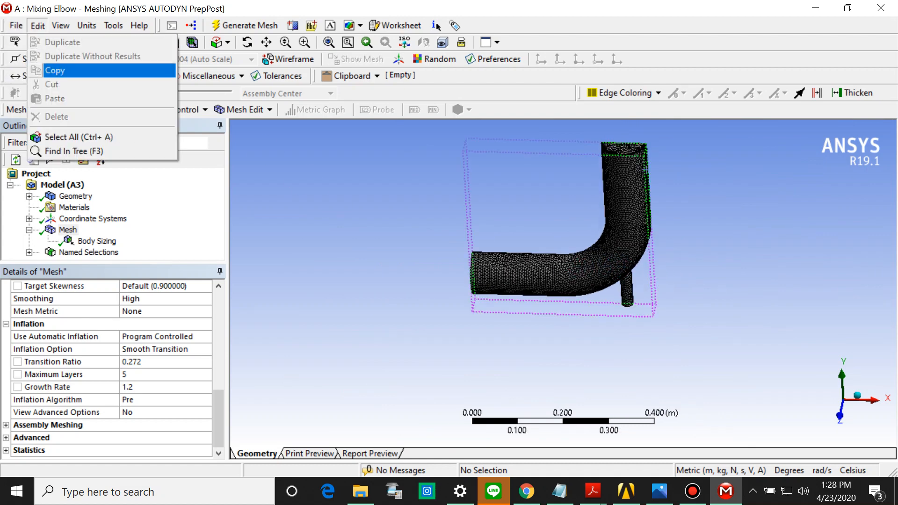
left_click(56, 97)
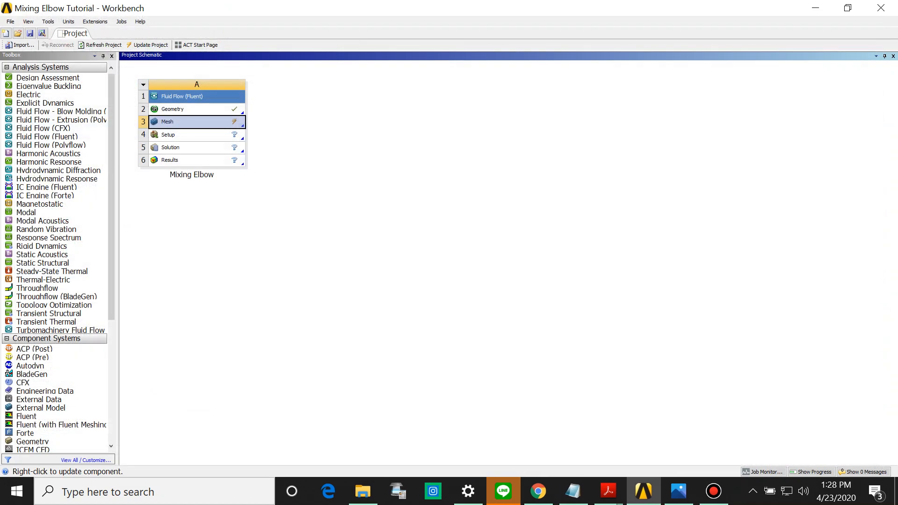
right_click(229, 123)
left_click(253, 182)
- Launch Fluent from the Setup cell with Double Precision enabled and Serial processing
right_click(202, 134)
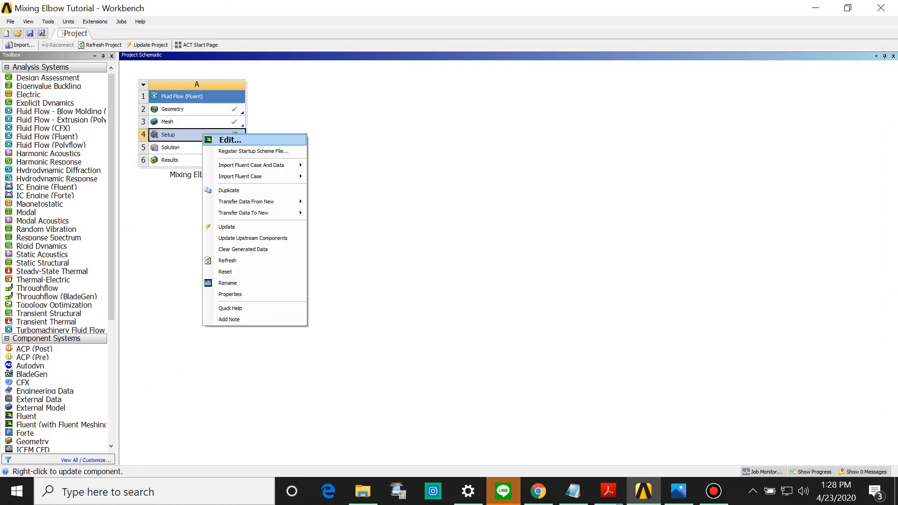
left_click(230, 140)
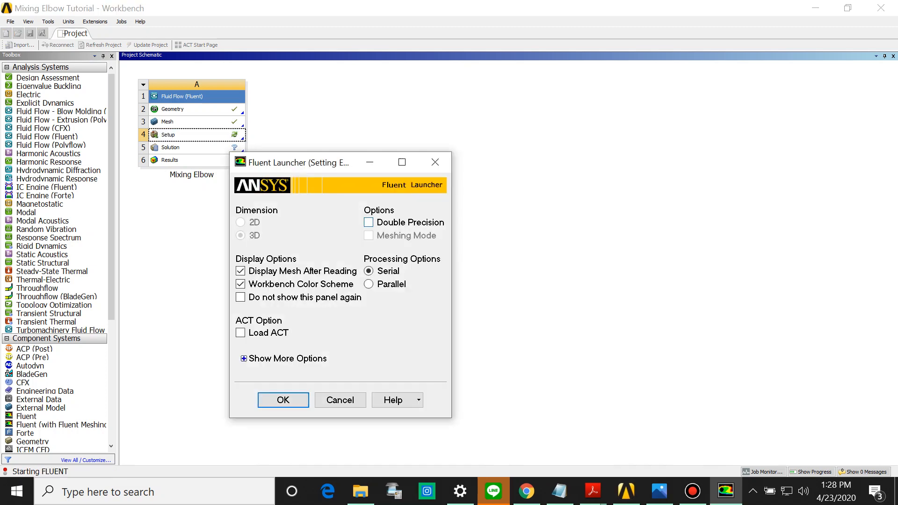
left_click(369, 222)
left_click(368, 284)
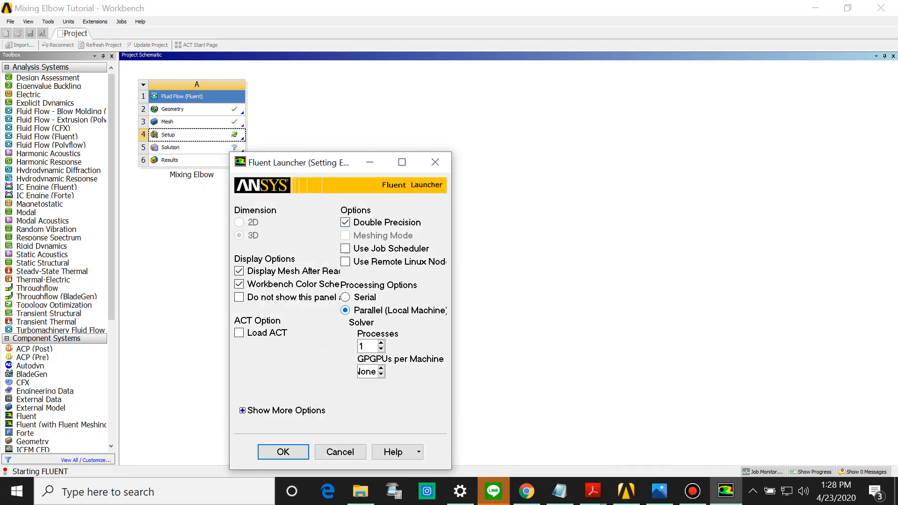
left_click(345, 298)
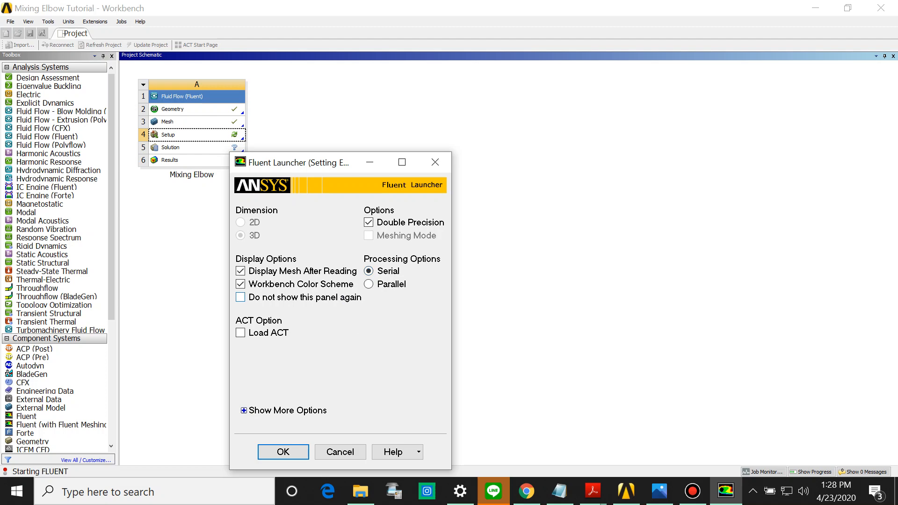
left_click(283, 451)
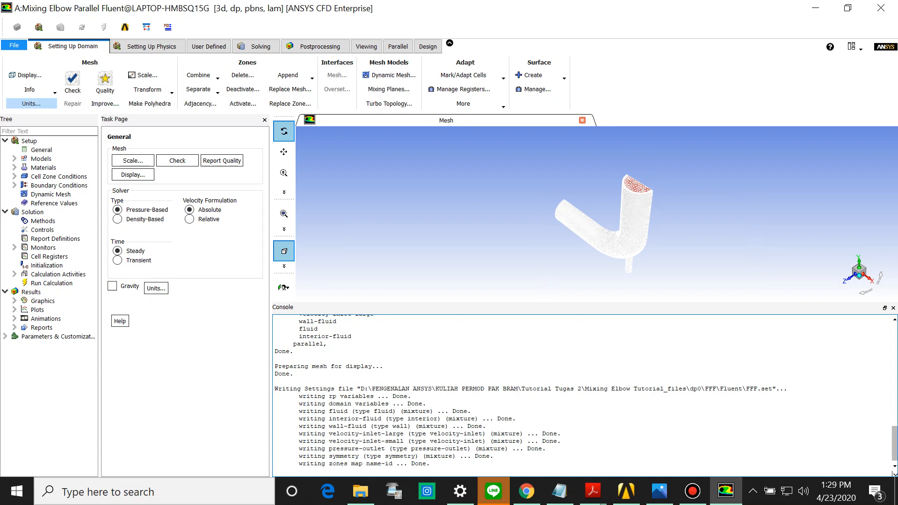
- Set the length unit to mm in Fluent's Set Units dialog and close the dialog
left_click(31, 103)
scroll(173, 322, "down", 13)
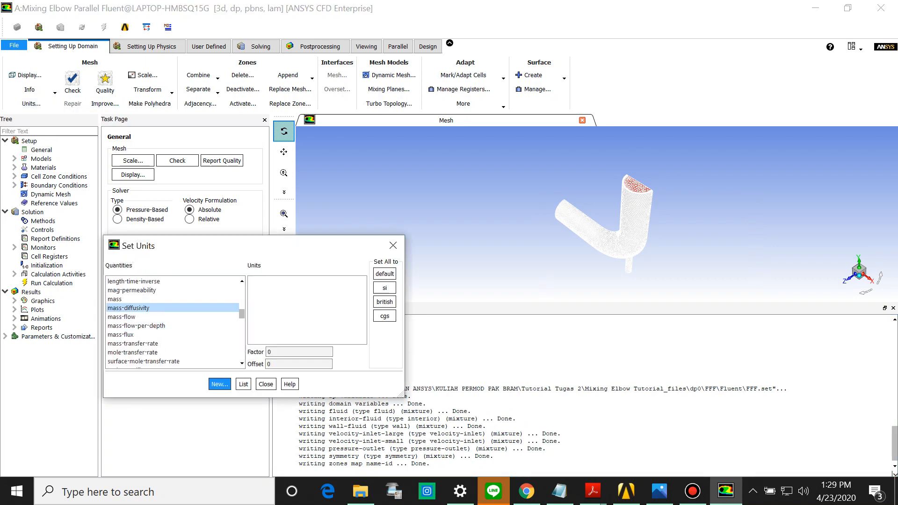
scroll(173, 309, "up", 1)
left_click(172, 290)
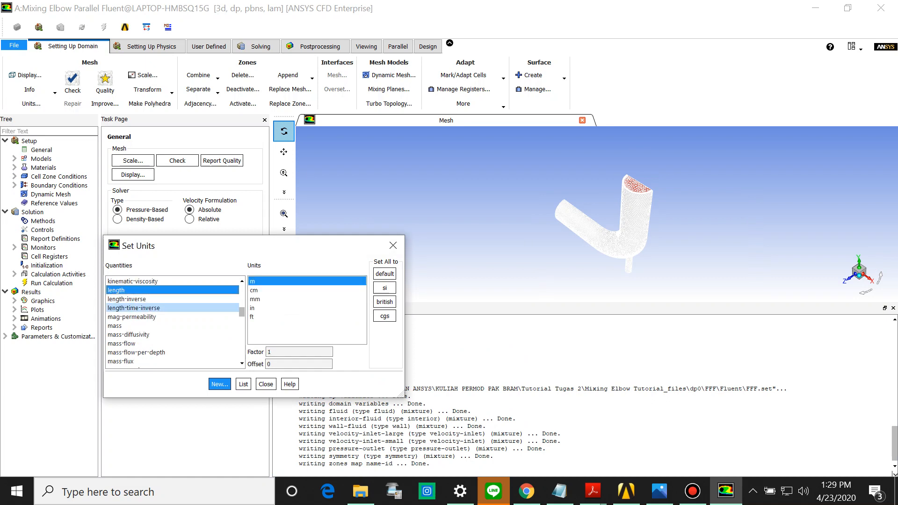
left_click(280, 299)
left_click(266, 384)
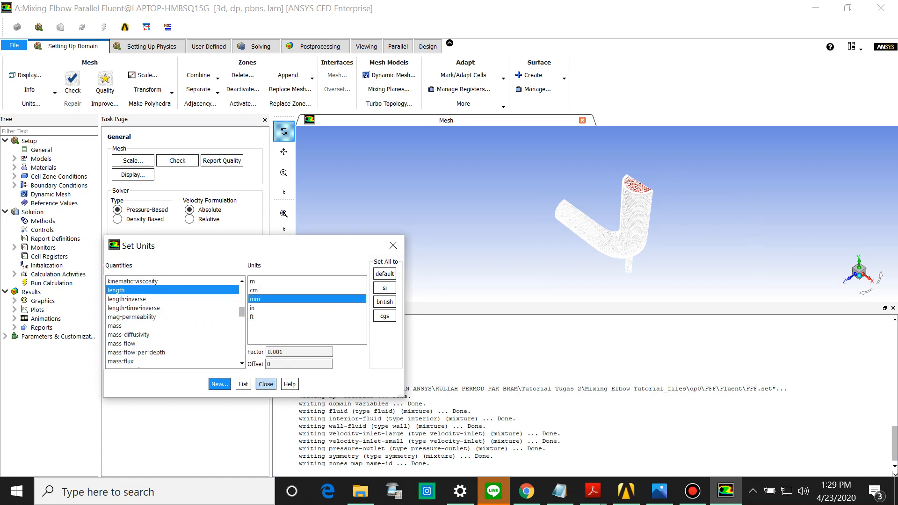
left_click(31, 104)
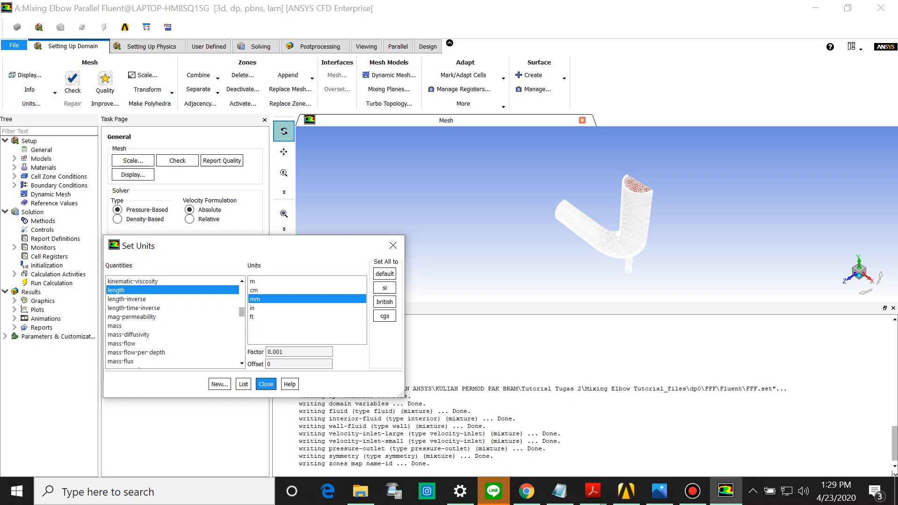
left_click(266, 384)
- Run the mesh check and quality report, and compare the quality with the orthogonal classification table in FINAL TESIS FEB 2020.pdf
left_click(73, 80)
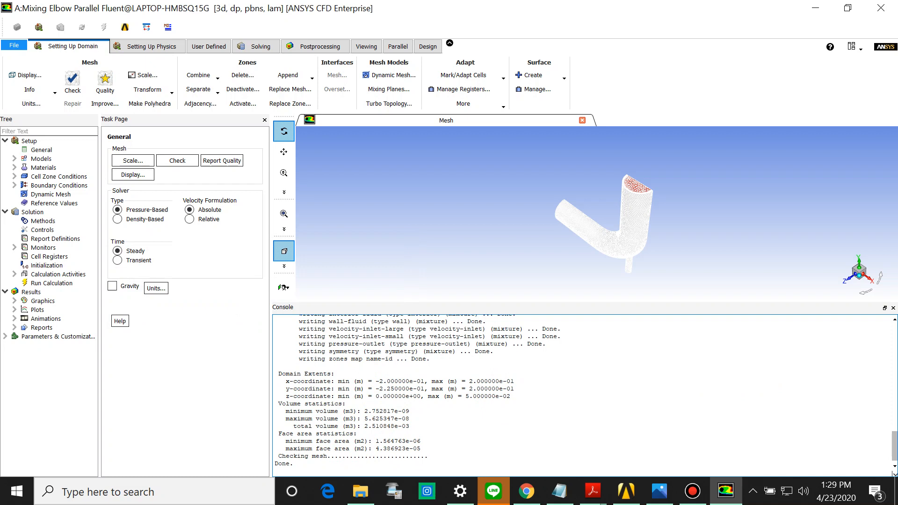
left_click(105, 84)
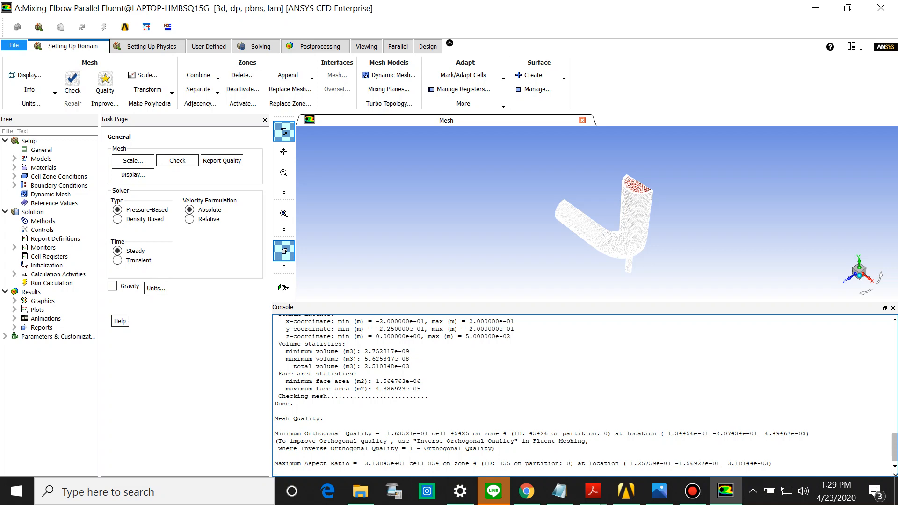
mouse_move(592, 491)
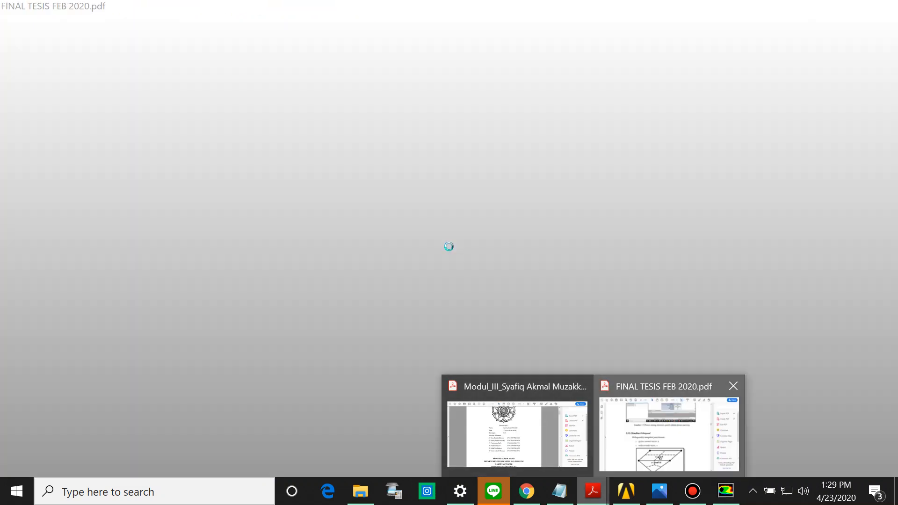
left_click(669, 425)
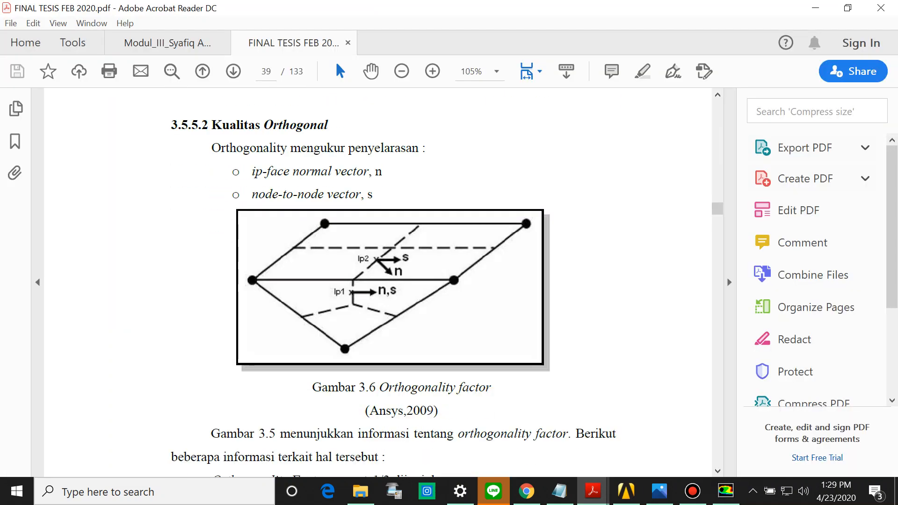
scroll(378, 280, "down", 10)
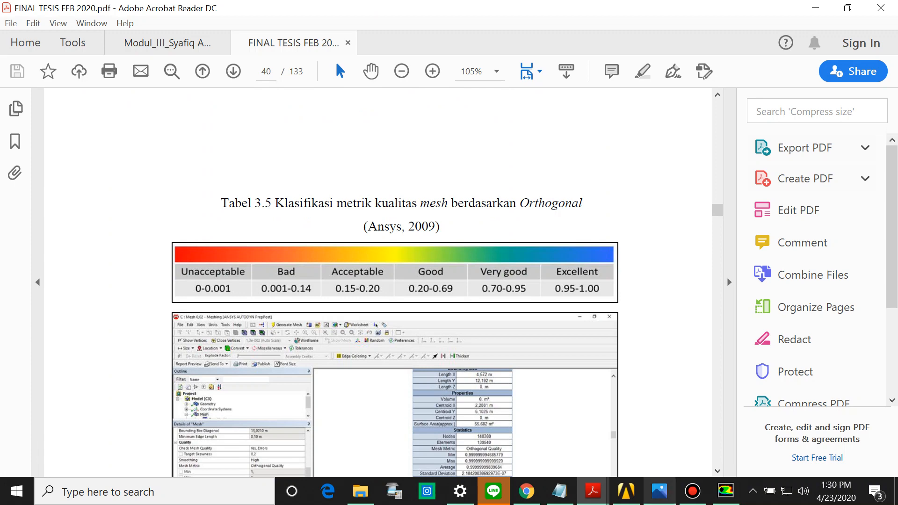
left_click(726, 492)
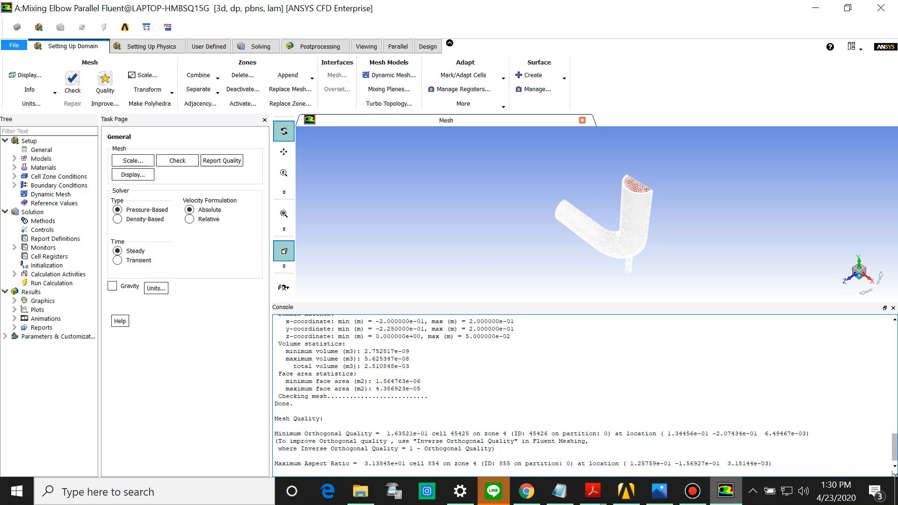
key("alt+Tab")
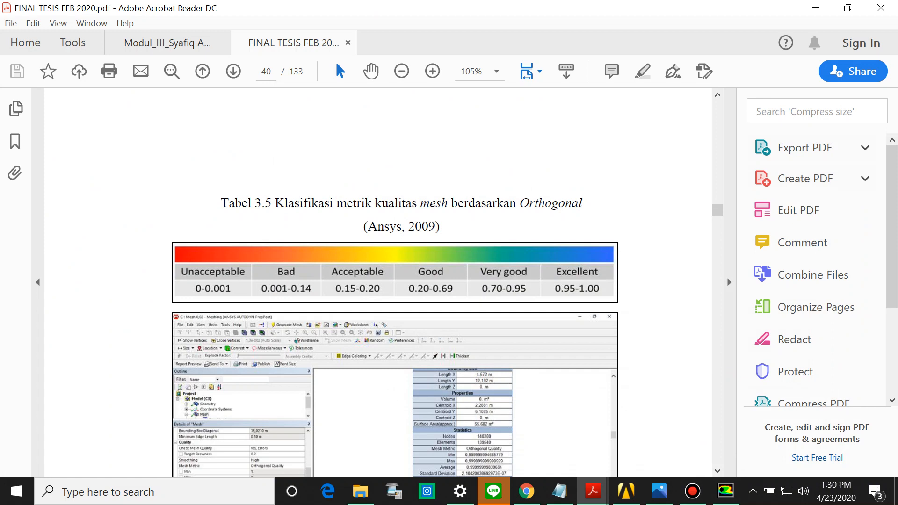
left_click(726, 491)
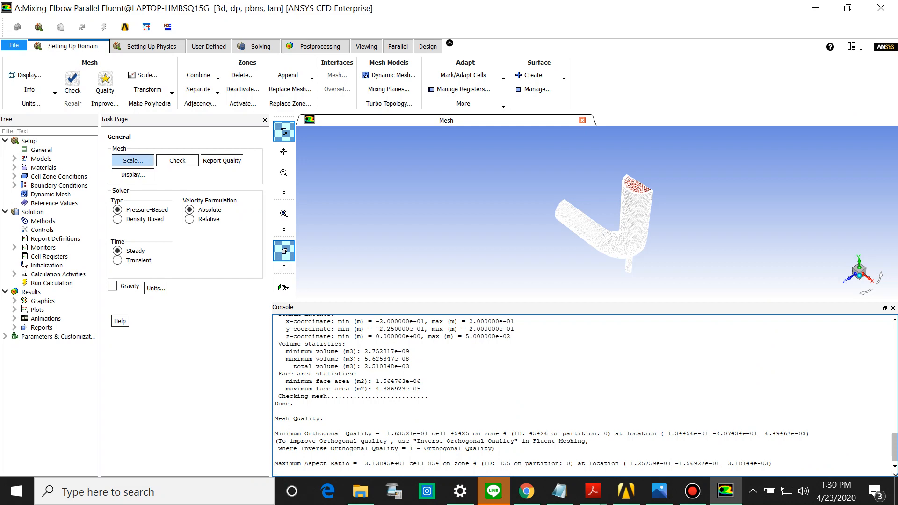
- Enable the Energy Equation in the physics models
left_click(152, 47)
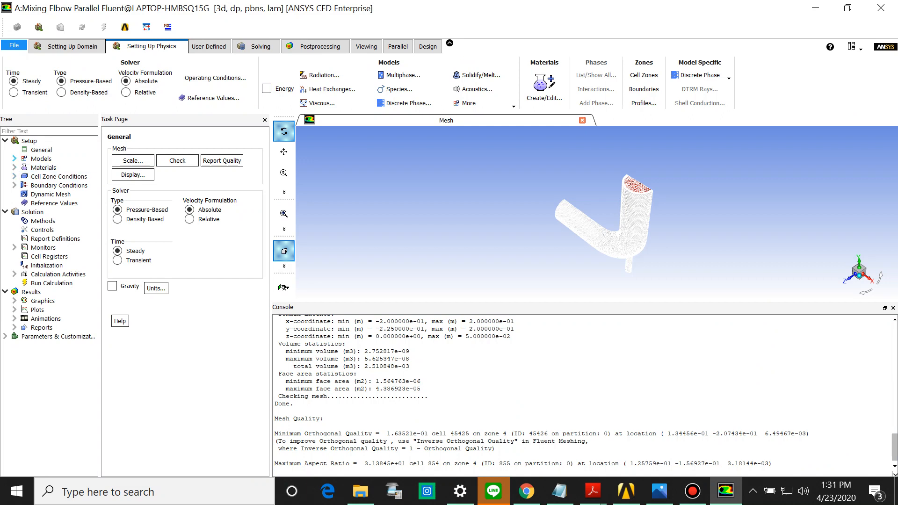
left_click(14, 158)
left_click(41, 158)
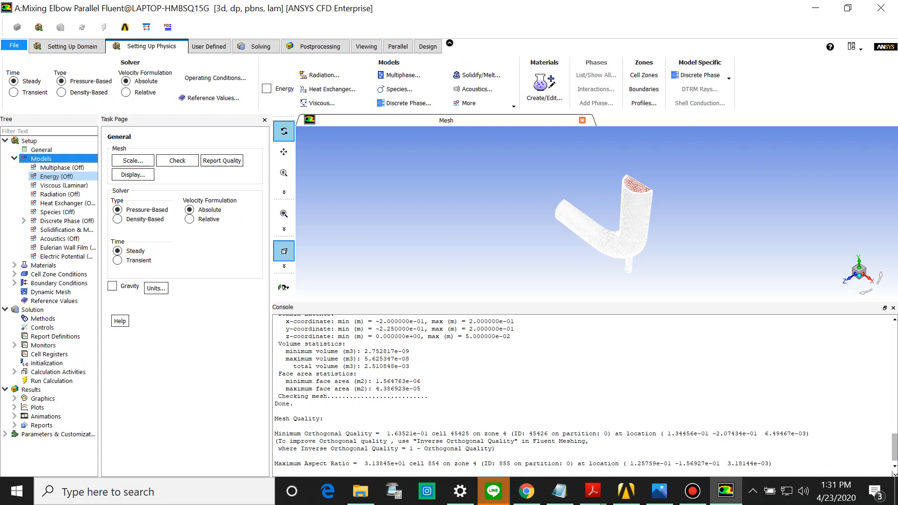
left_click(56, 176)
double_click(57, 176)
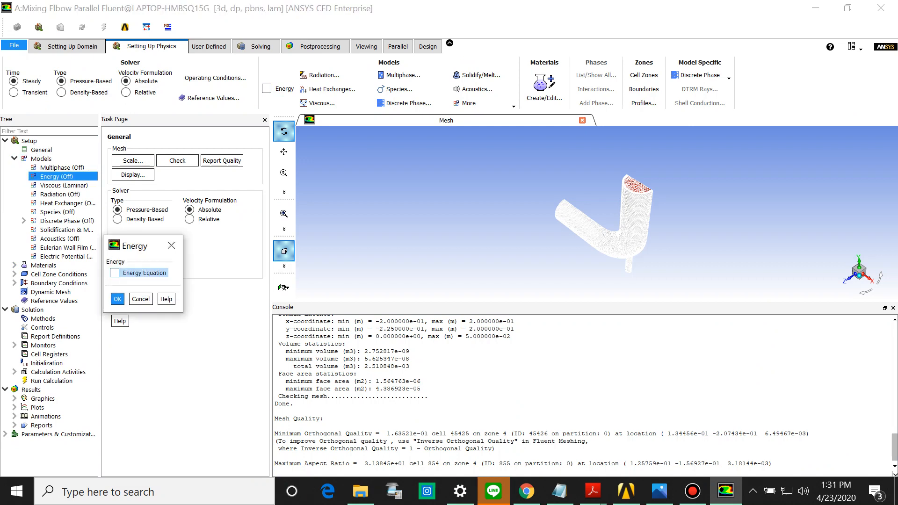
left_click(115, 273)
key("Return")
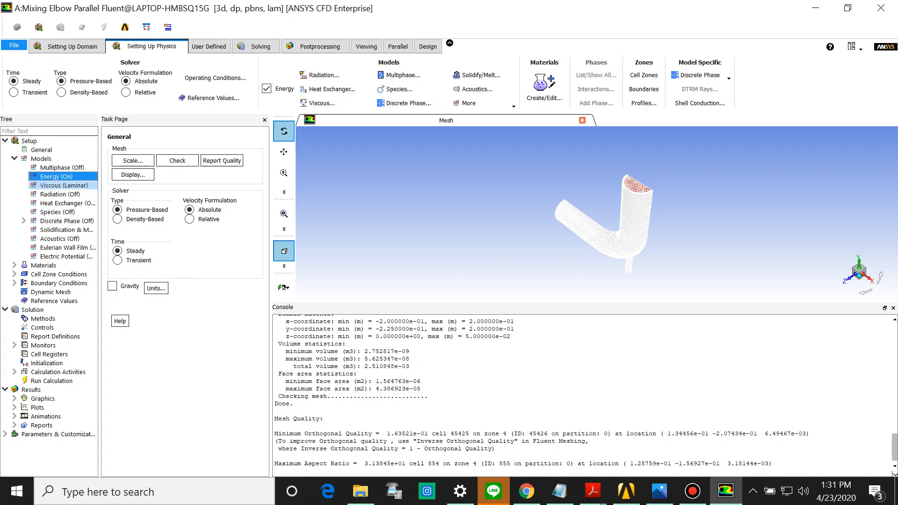
- Set the viscous model to standard k-epsilon (2 eqn) with Enhanced Wall Treatment
left_click(64, 185)
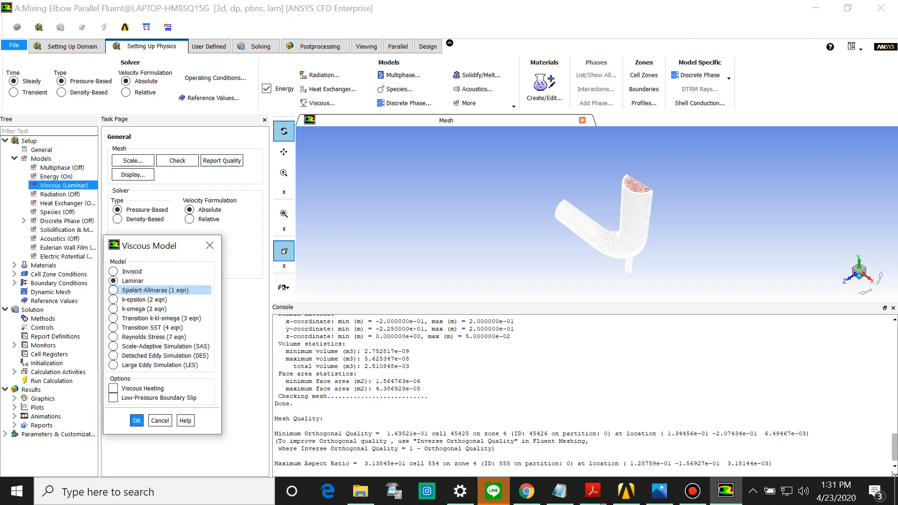
left_click(113, 299)
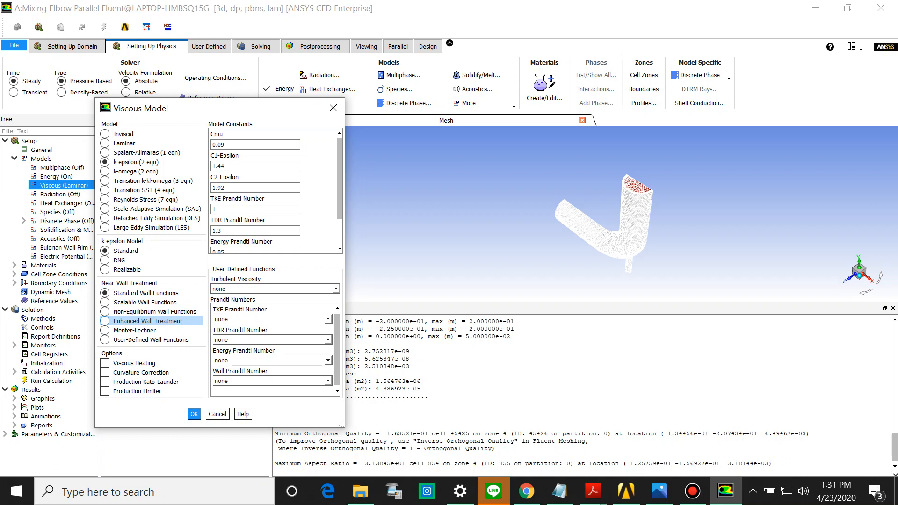
left_click(105, 321)
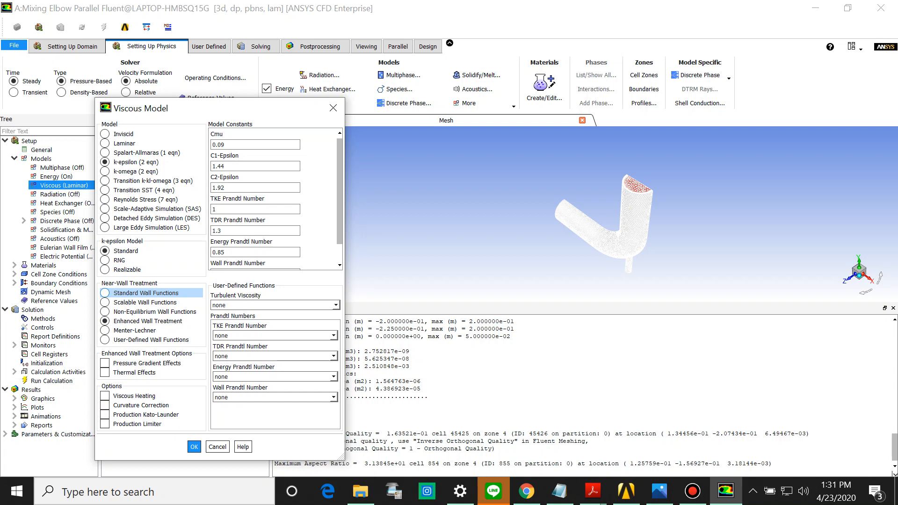
left_click(194, 447)
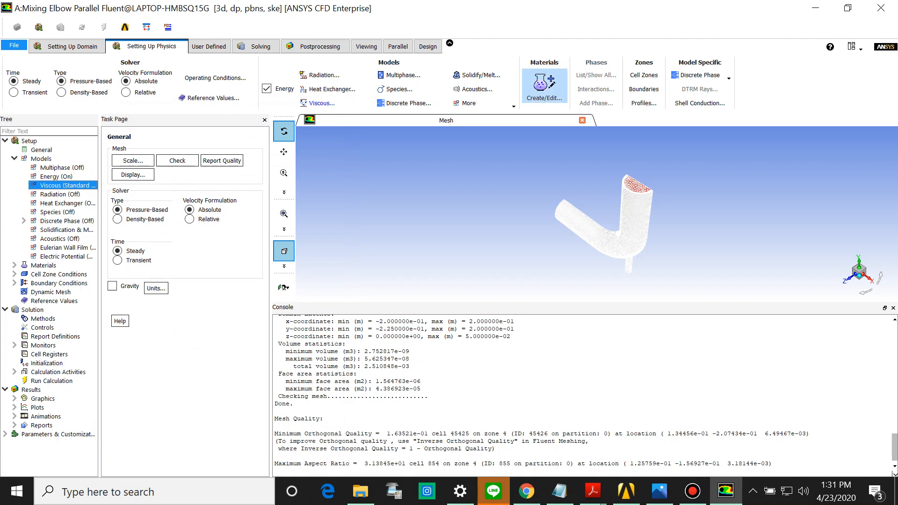
- Copy water-liquid (h2o<l>) from the Fluent database into the case's fluid materials and check the fluid materials list
left_click(544, 84)
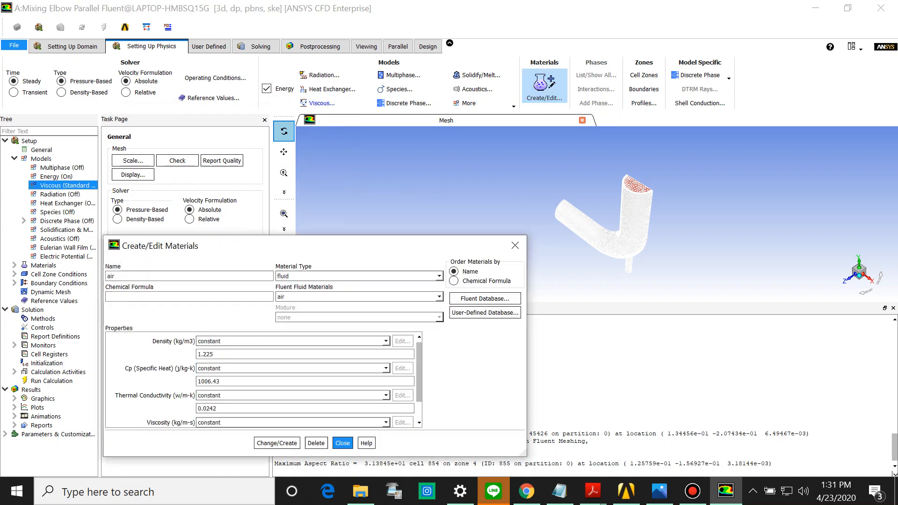
left_click_drag(377, 249, 328, 131)
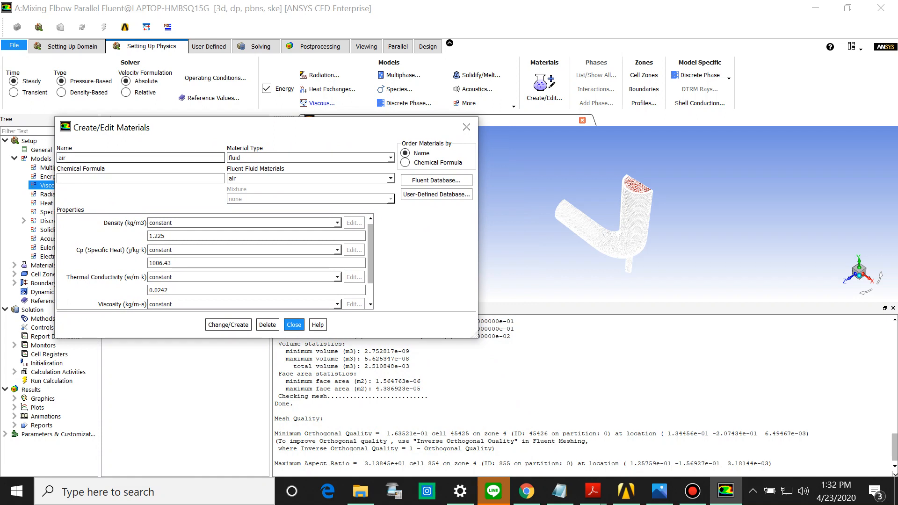
left_click(141, 158)
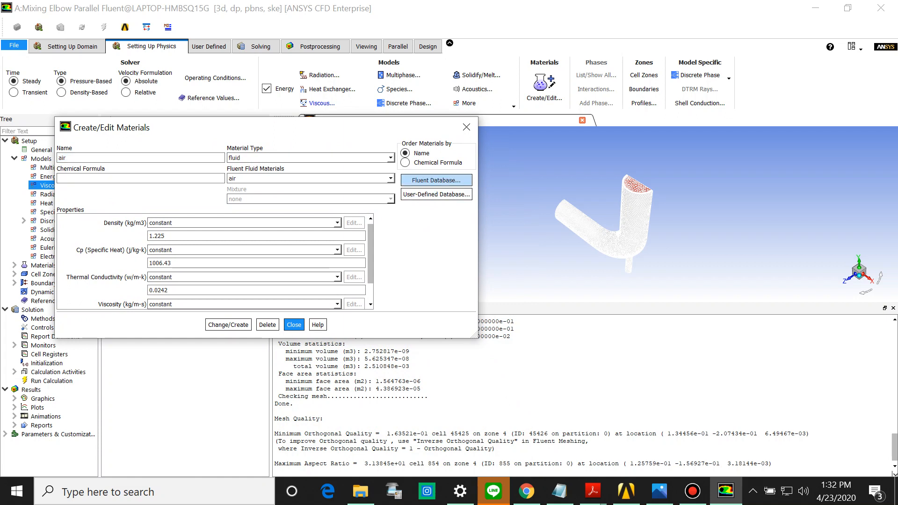
left_click(436, 180)
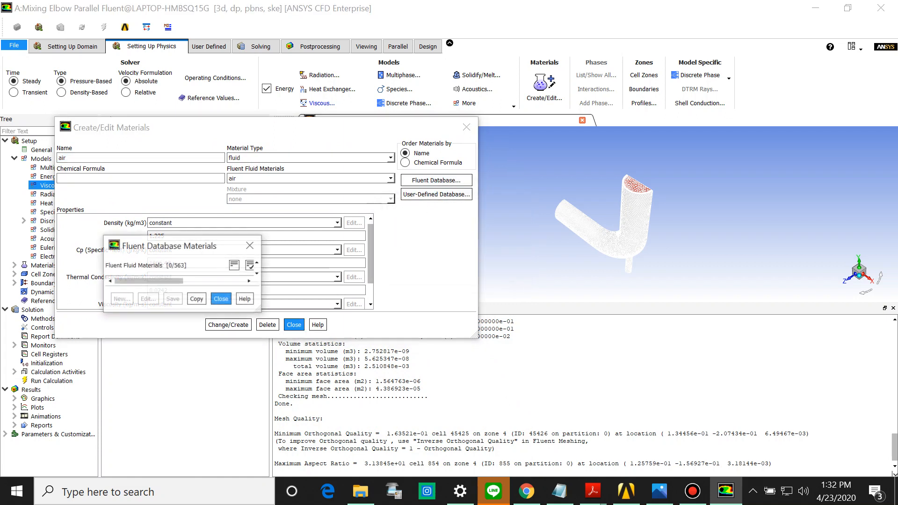
scroll(187, 299, "down", 20)
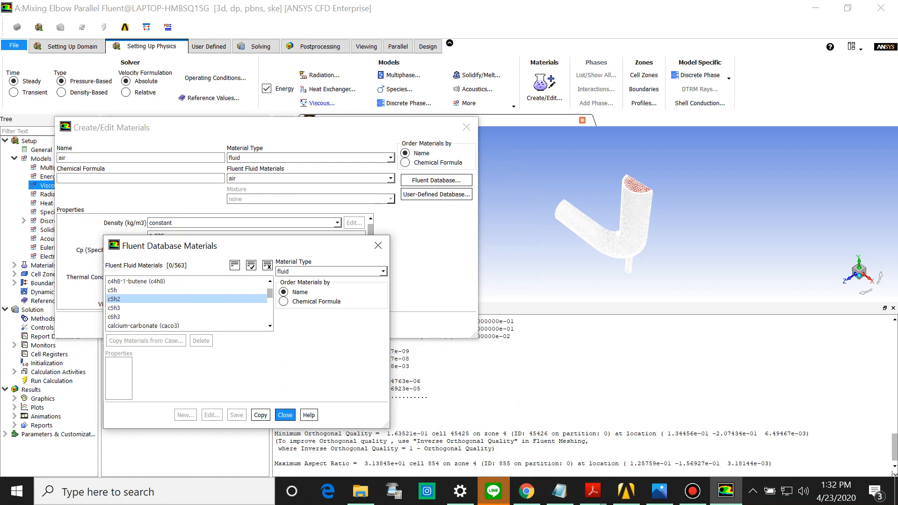
scroll(187, 303, "down", 20)
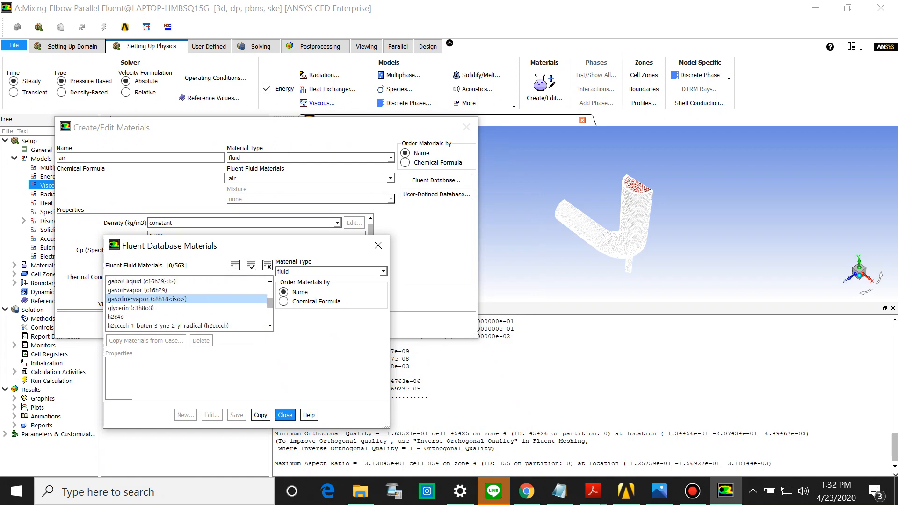
scroll(187, 303, "down", 20)
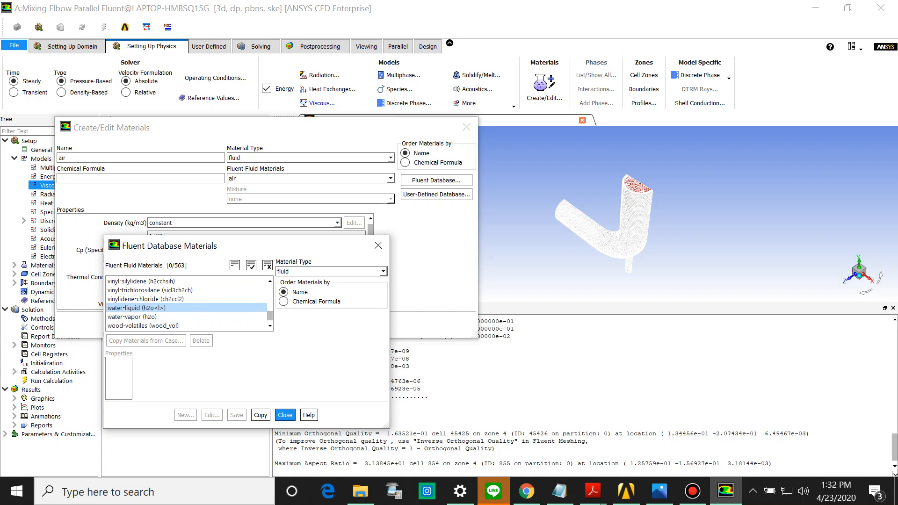
left_click(187, 308)
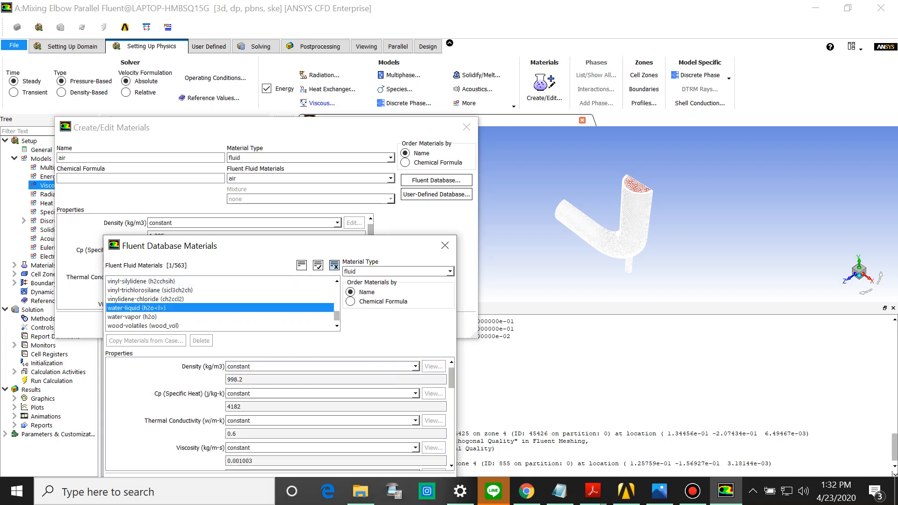
left_click_drag(347, 248, 312, 100)
left_click(260, 338)
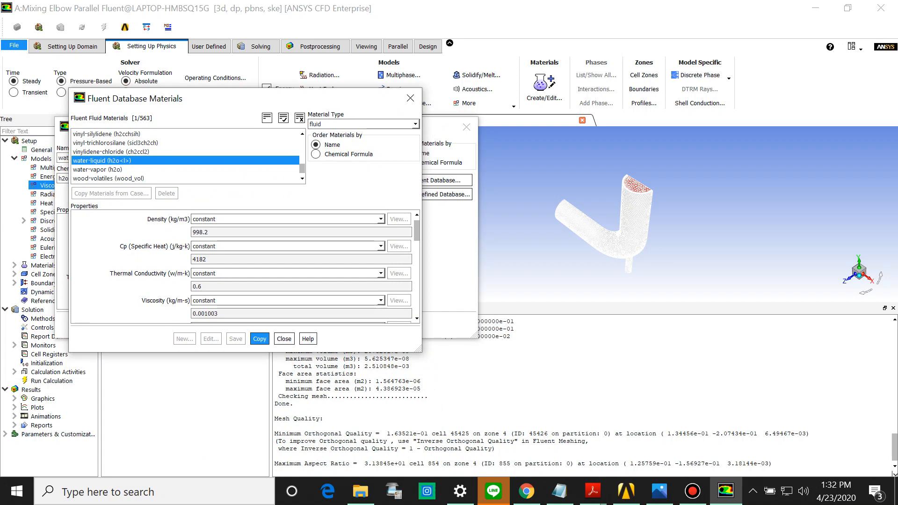
left_click(284, 339)
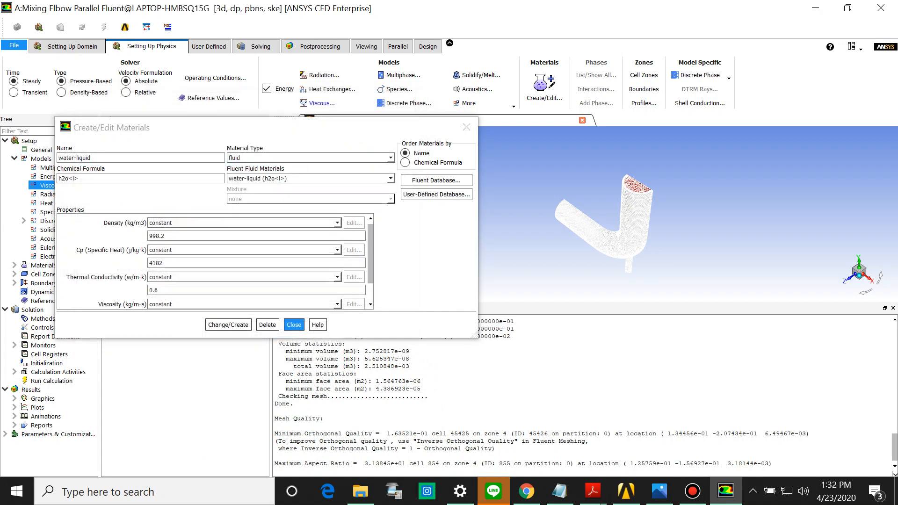
left_click(294, 325)
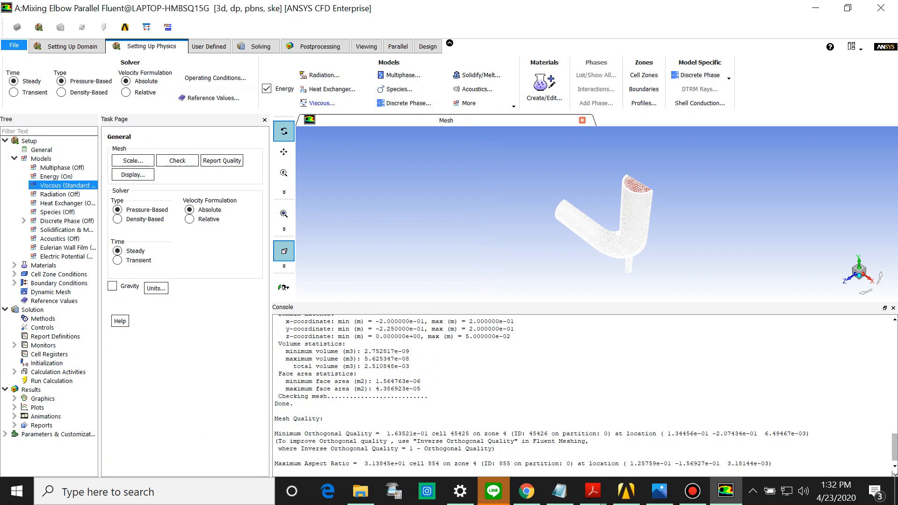
left_click(15, 265)
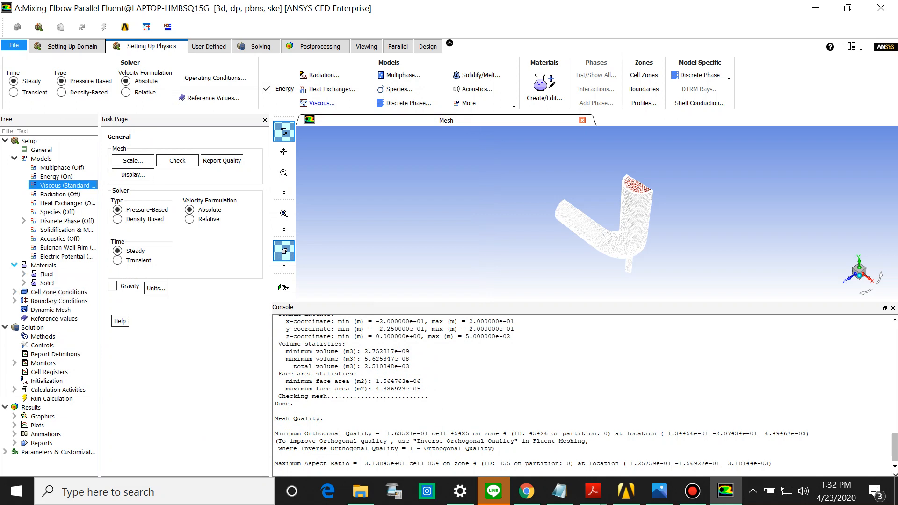
left_click(24, 274)
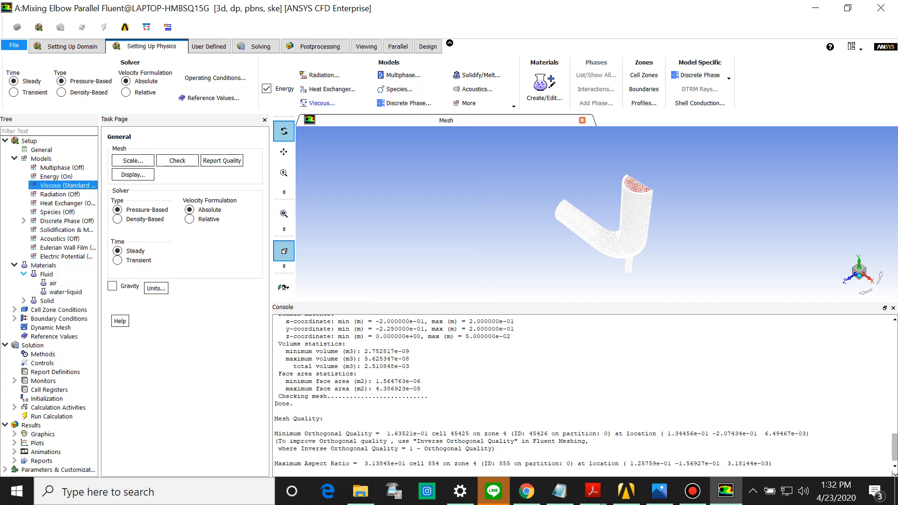
left_click(24, 274)
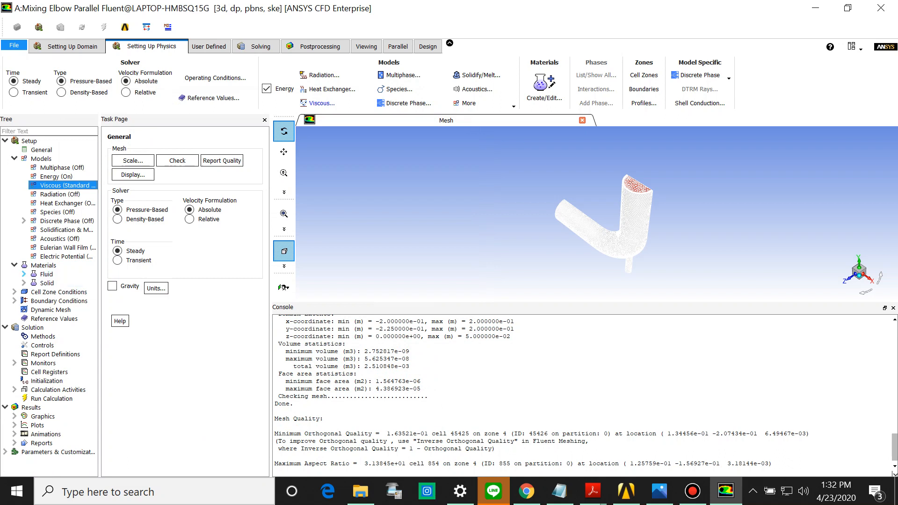
- Assign water-liquid as the material of the fluid cell zone
left_click(14, 292)
double_click(59, 291)
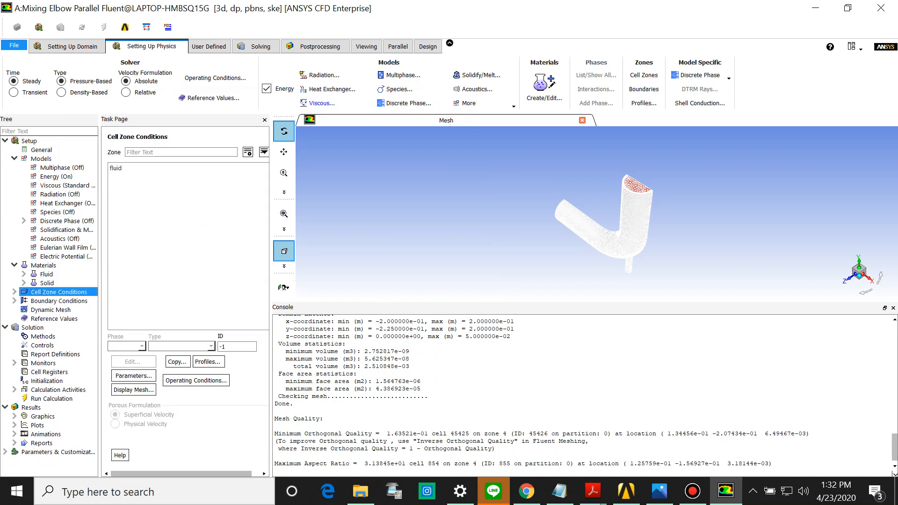
left_click(126, 168)
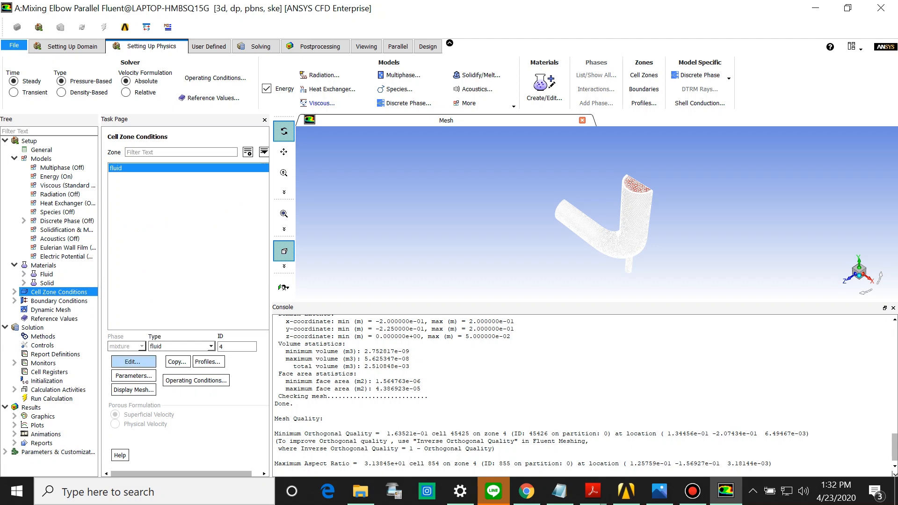
left_click(133, 362)
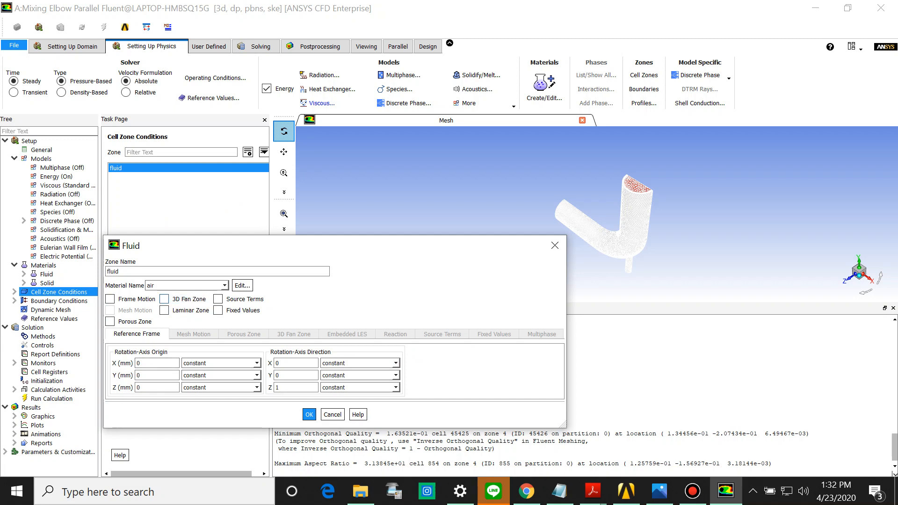
left_click(187, 286)
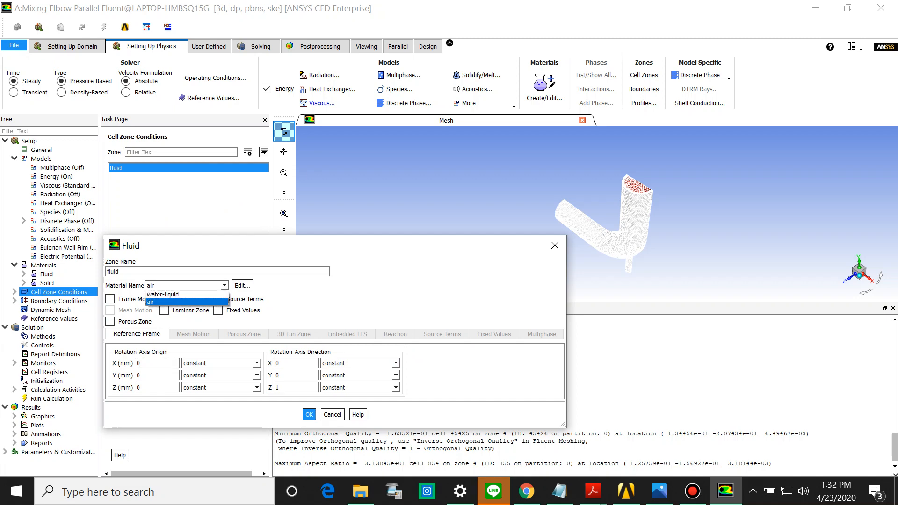
left_click(178, 295)
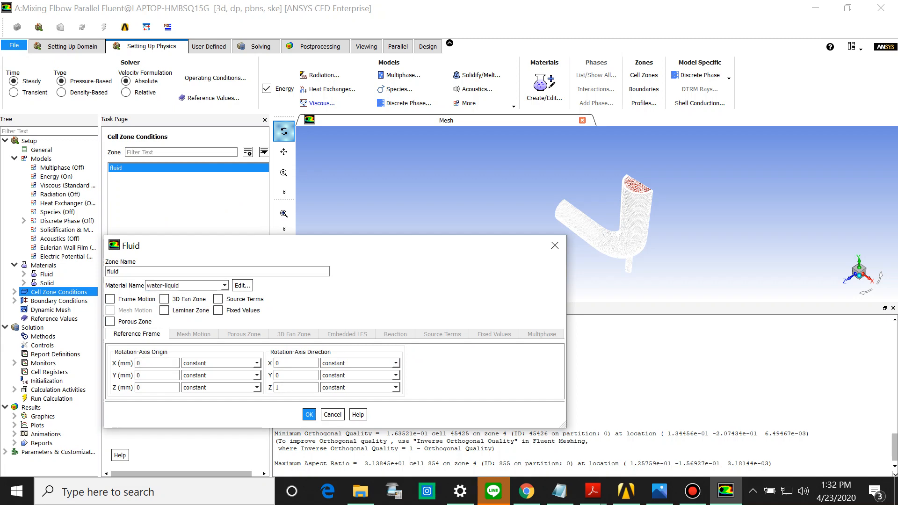
left_click(309, 415)
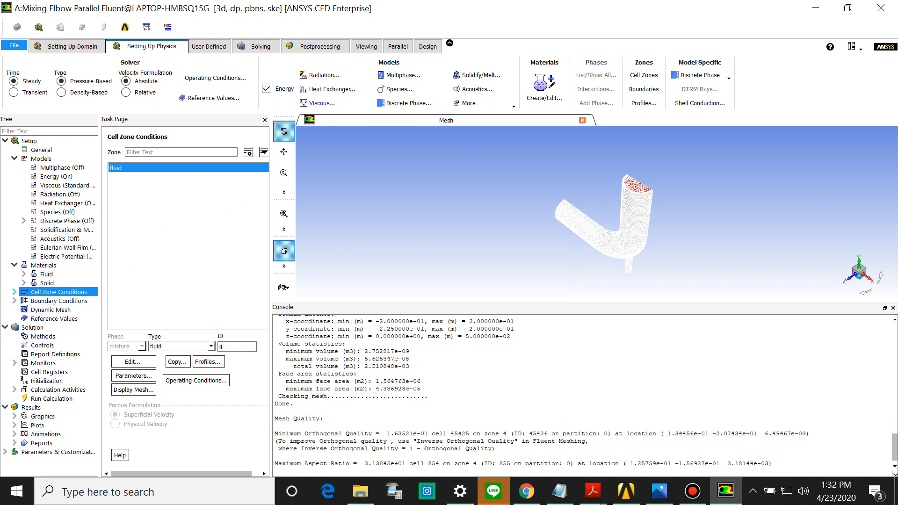
- Show the boundary conditions and group their zones by zone type
left_click(15, 265)
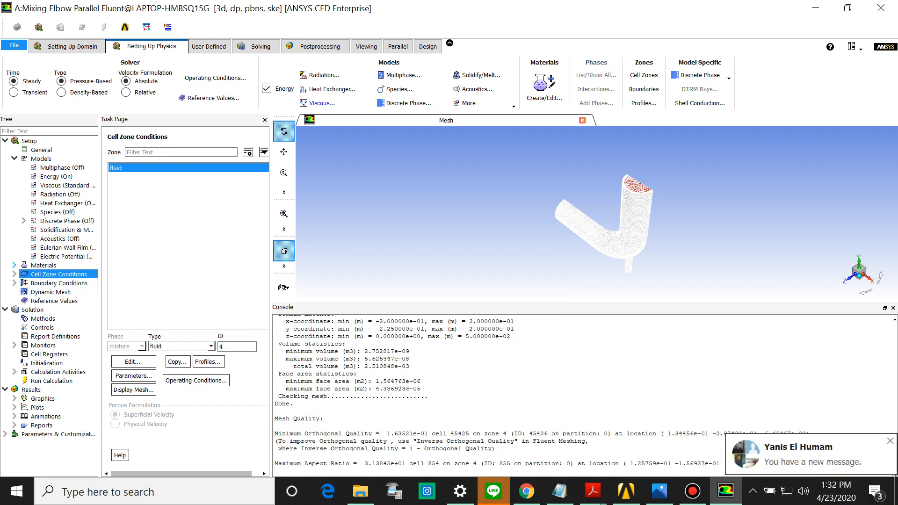
left_click(14, 283)
left_click(59, 283)
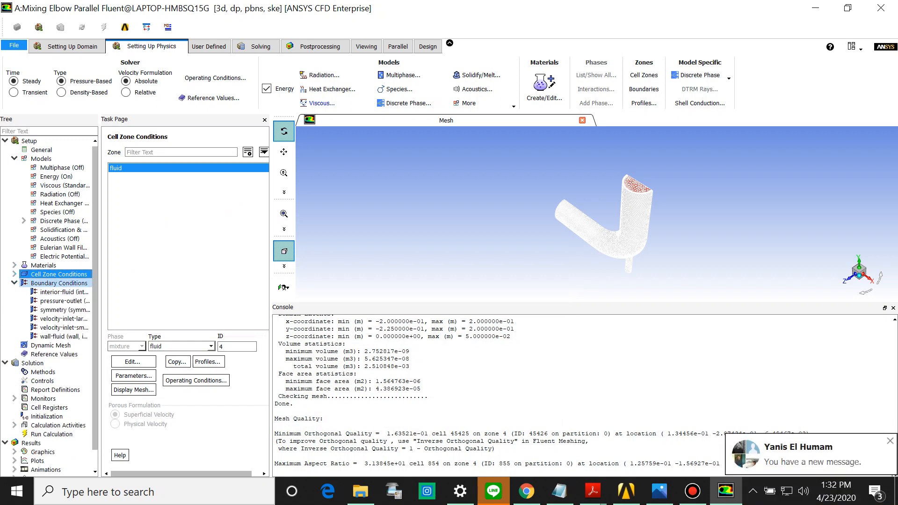
key("Left")
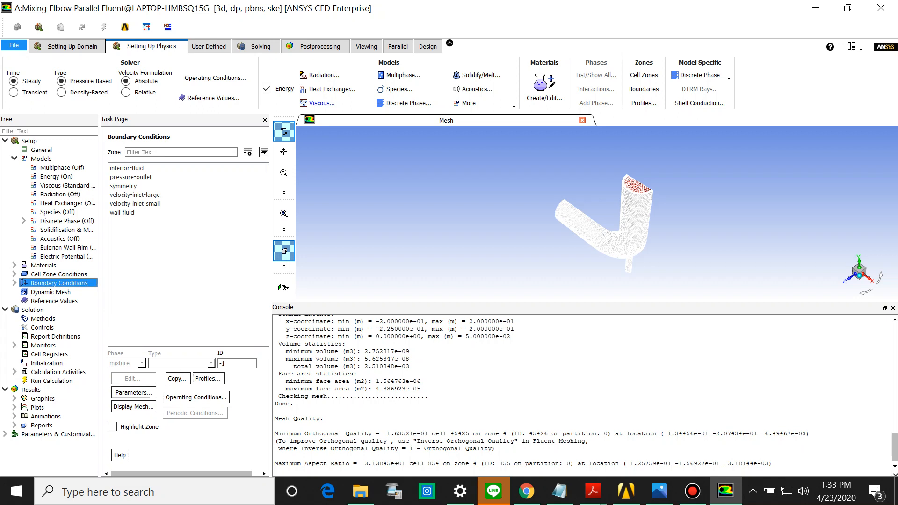
left_click(264, 152)
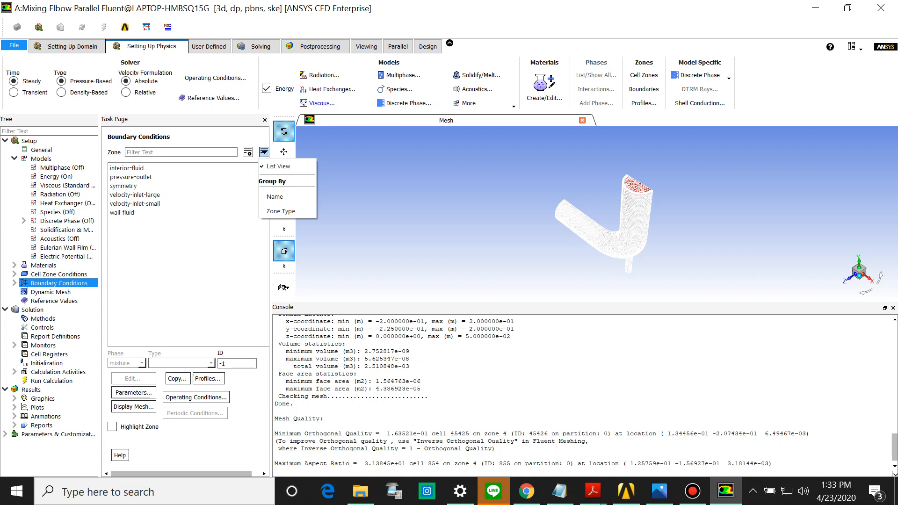
left_click(220, 177)
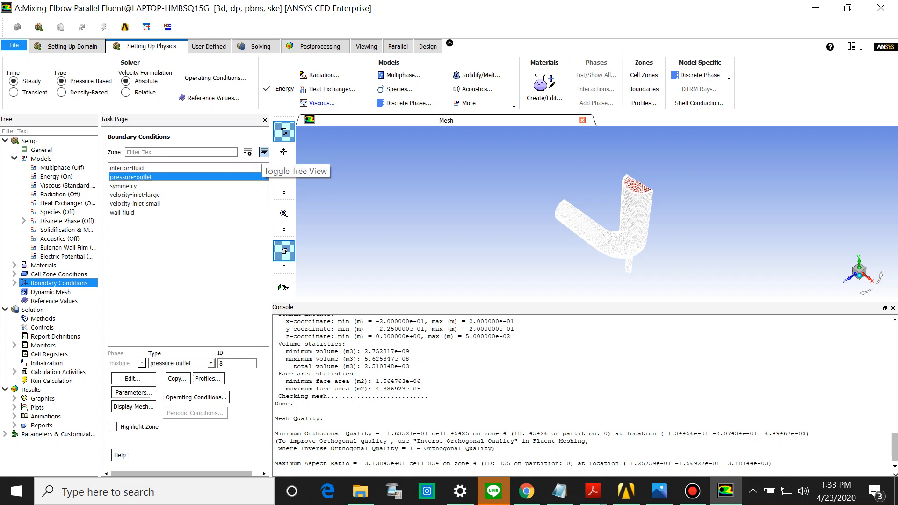
left_click(264, 152)
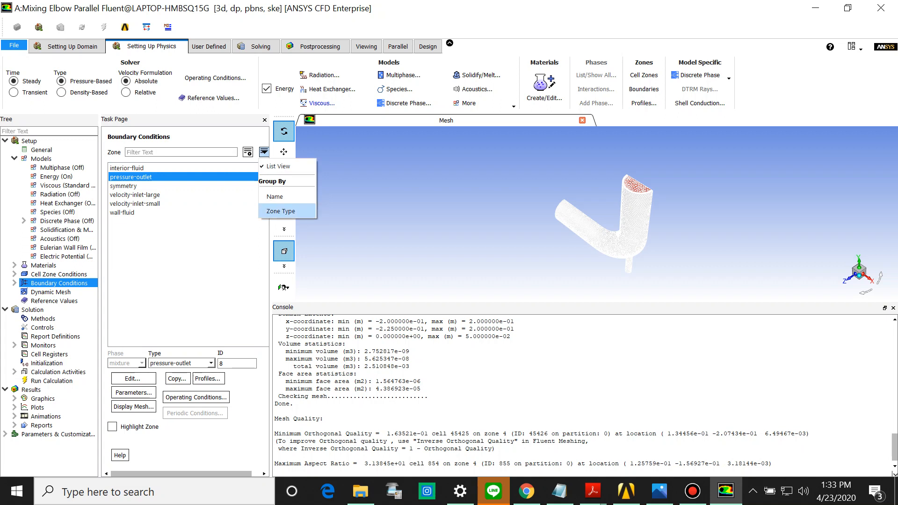
left_click(281, 211)
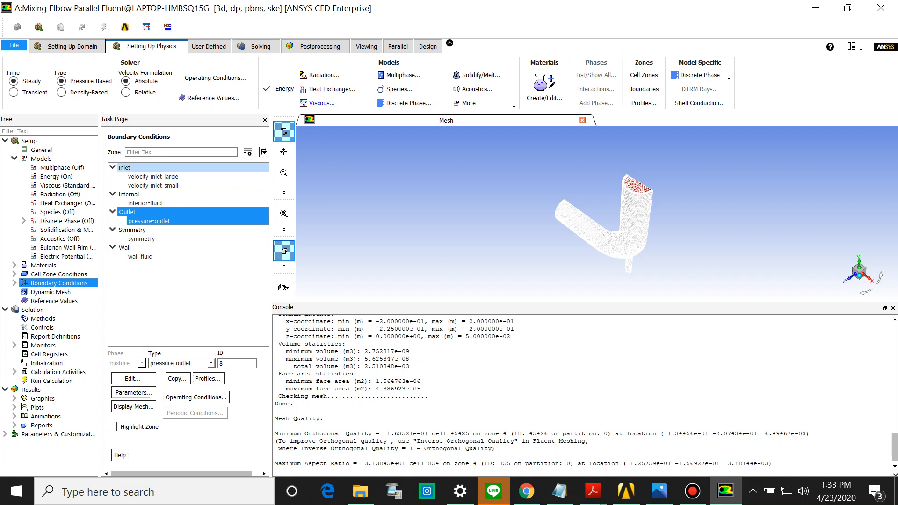
- Set the velocity magnitude of velocity-inlet-large to 0.4 m/s, consulting the problem specification in Tugas 2 Ansys.JPG in Photos
left_click(125, 168)
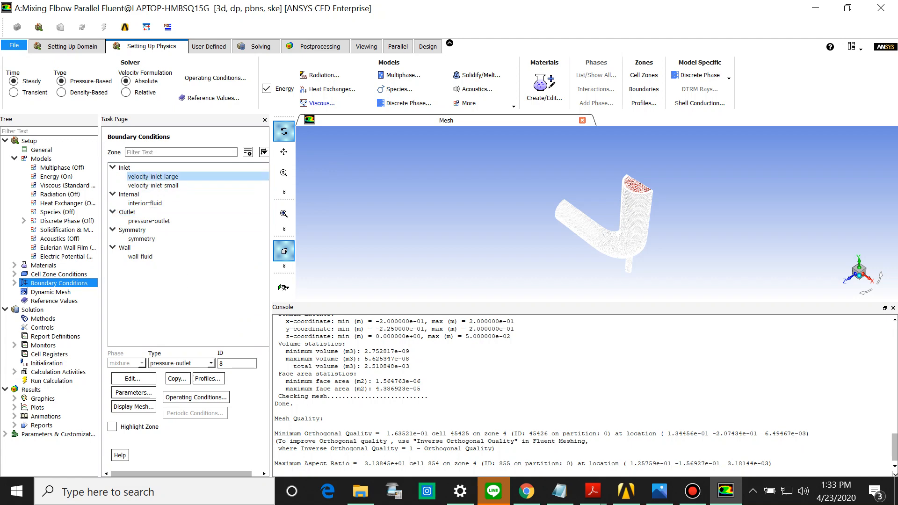
double_click(153, 176)
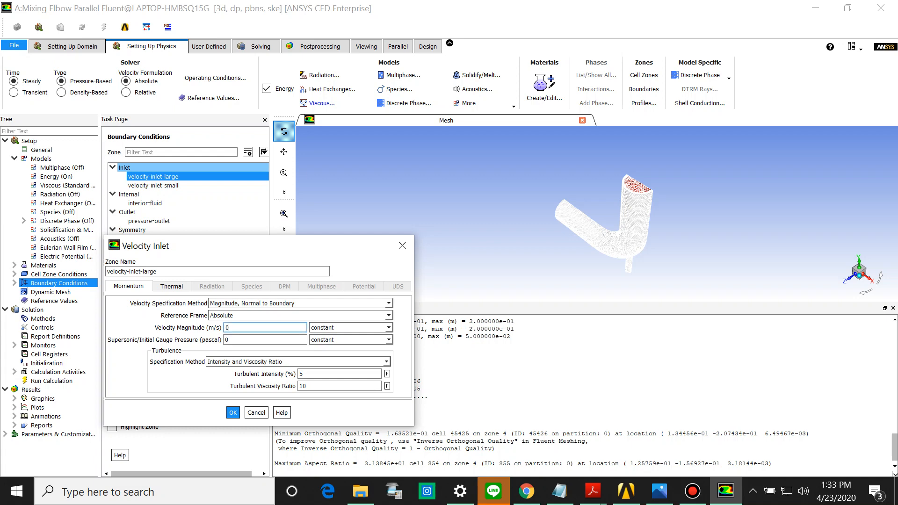
left_click(659, 491)
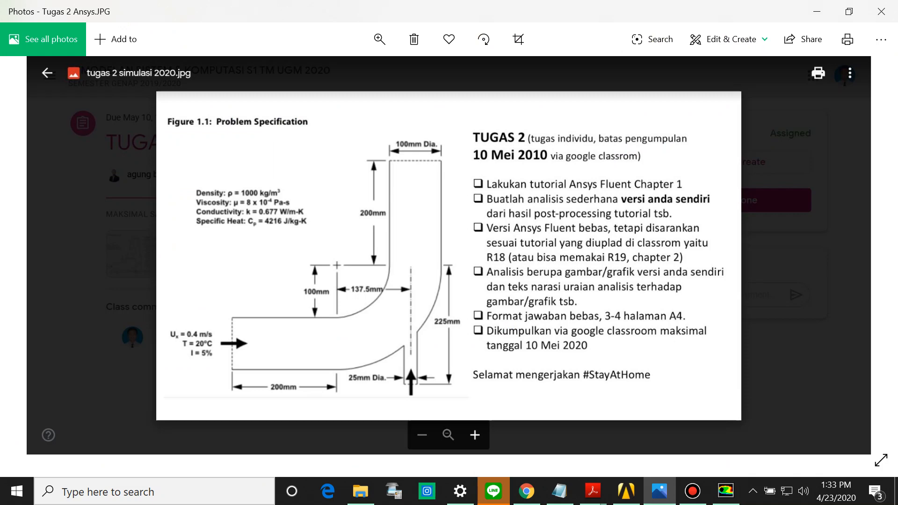
left_click(726, 491)
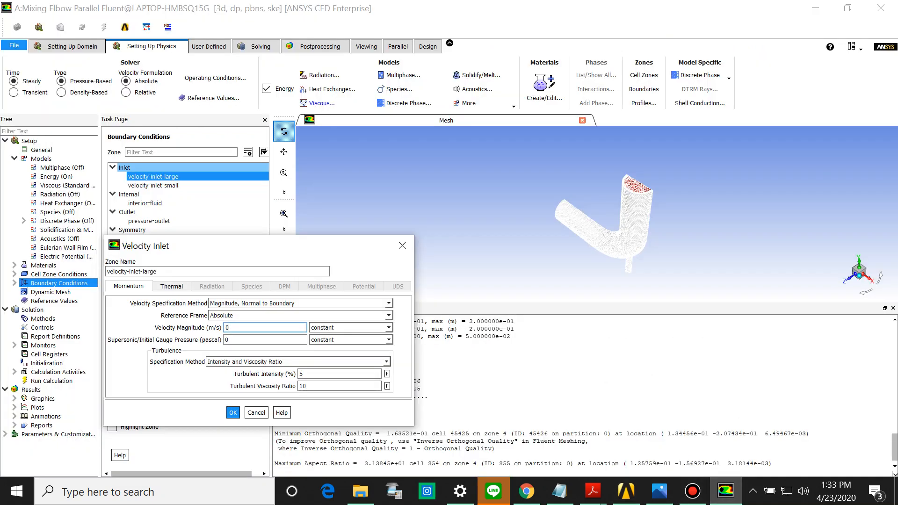
left_click(659, 492)
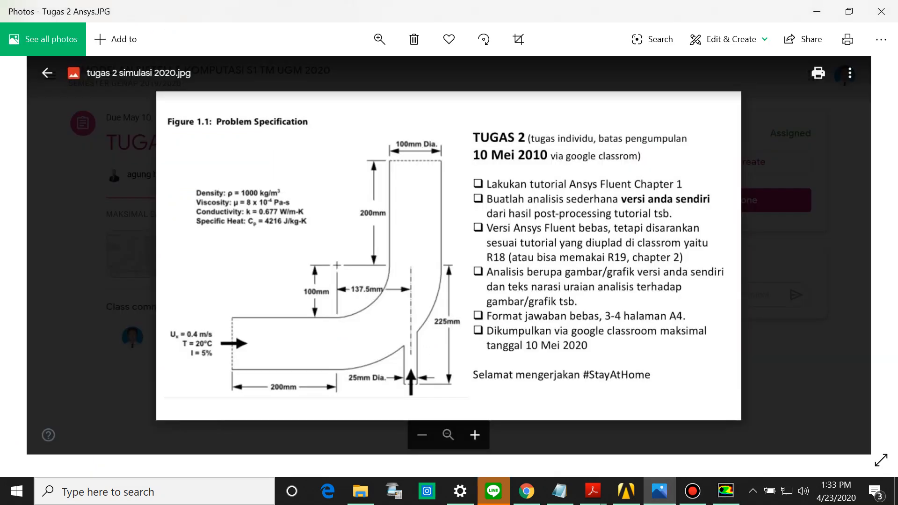
left_click(726, 491)
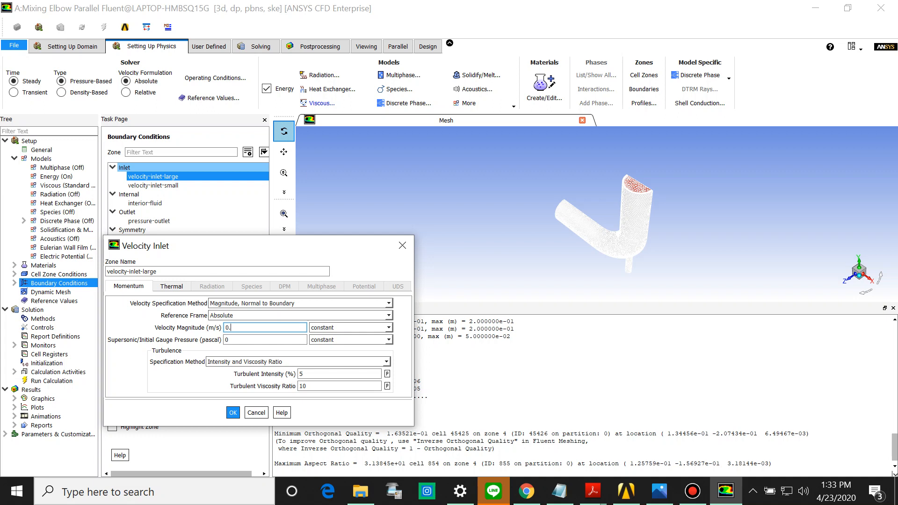
type("4")
- Set the turbulence of velocity-inlet-large to Intensity and Hydraulic Diameter with a 100 mm hydraulic diameter, consulting the problem specification image in Photos
left_click(387, 361)
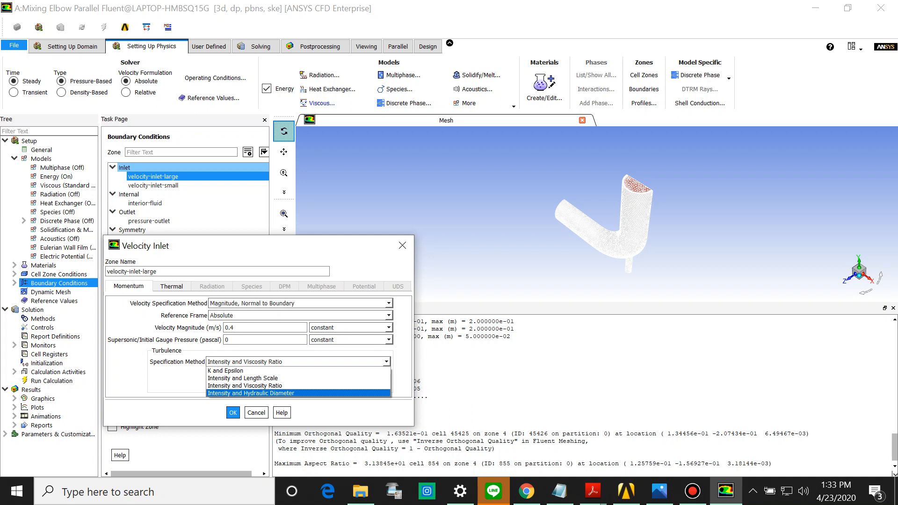
left_click(298, 393)
left_click(327, 374)
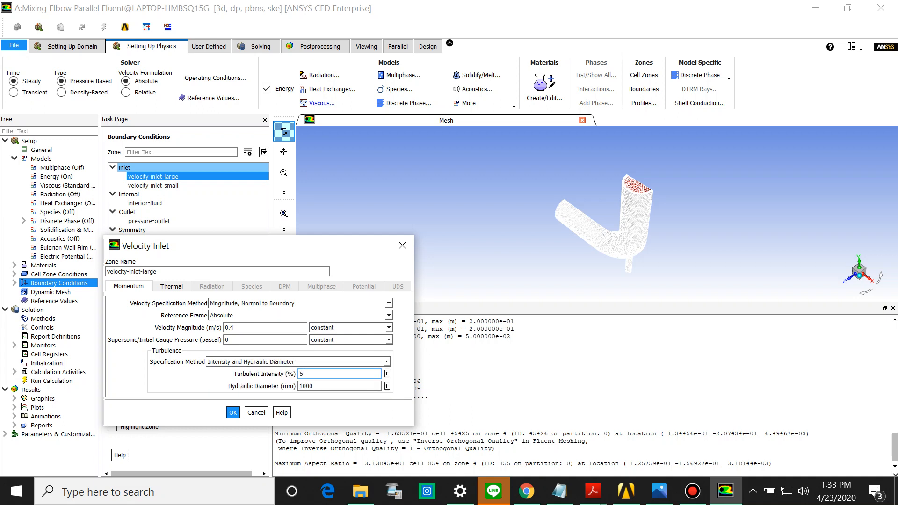
left_click(328, 386)
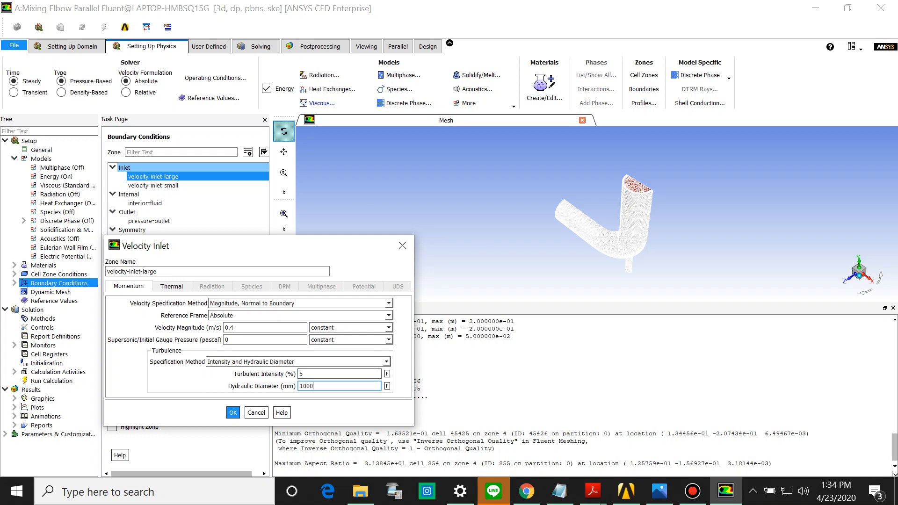
left_click(660, 491)
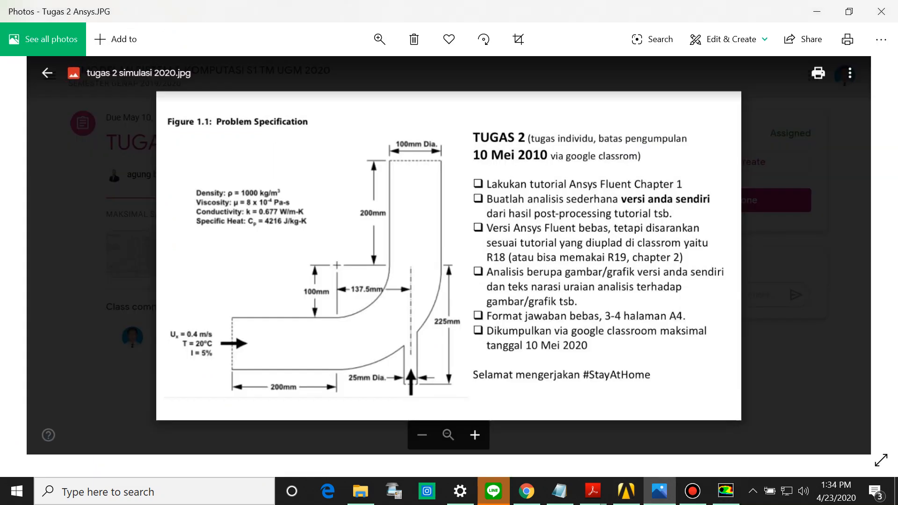
left_click(726, 490)
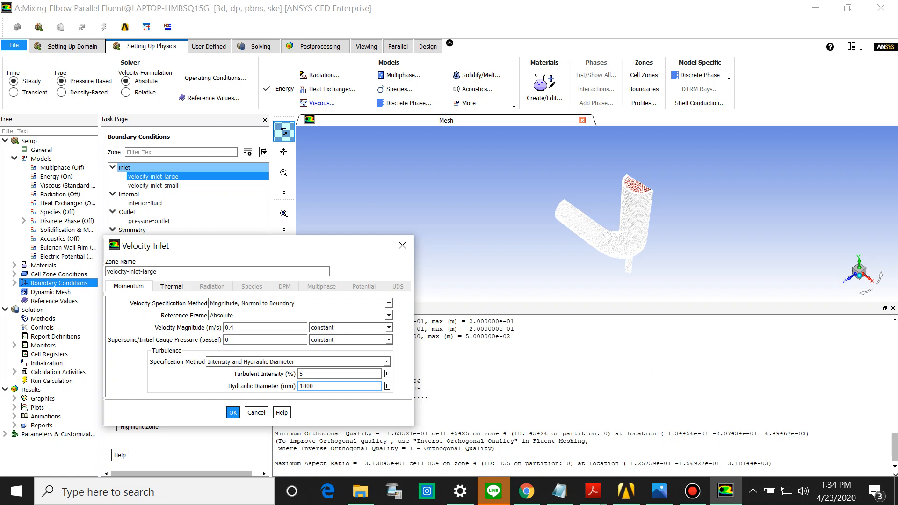
key("BackSpace")
- Set the temperature of velocity-inlet-large to 293 K, consulting the problem specification image in Photos, and apply the inlet settings
left_click(171, 286)
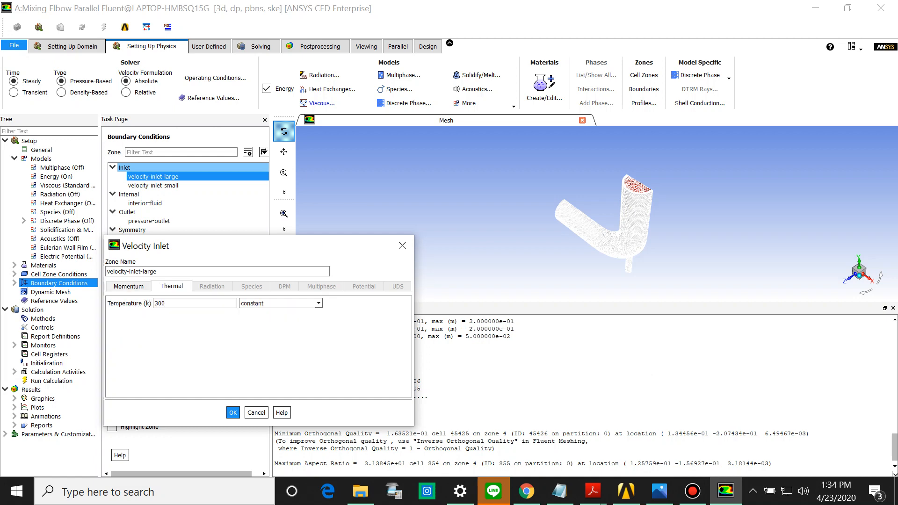
left_click(195, 303)
left_click(659, 490)
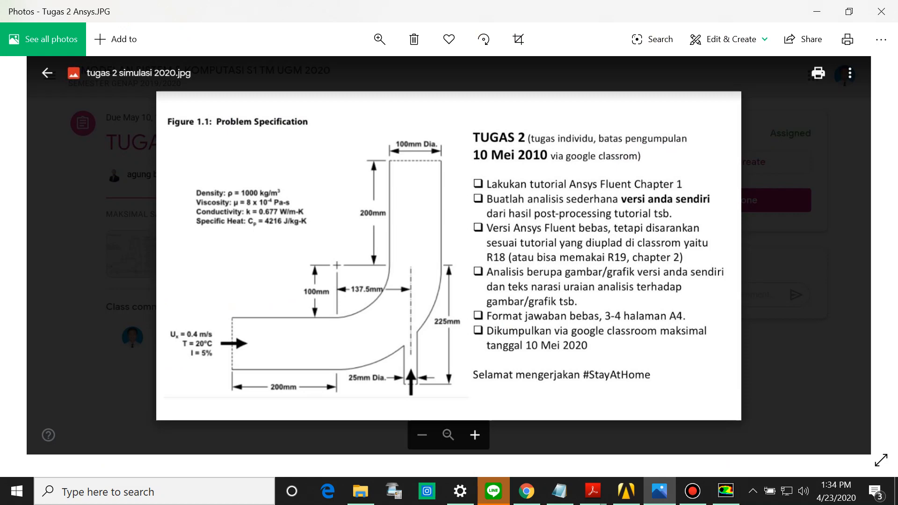
left_click(725, 491)
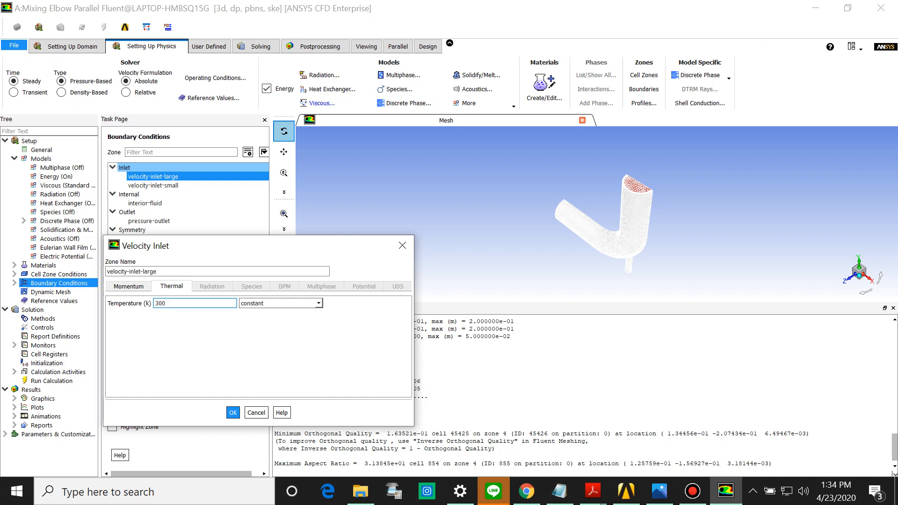
key("BackSpace")
key("BackSpace")
type("93")
key("BackSpace")
key("BackSpace")
key("BackSpace")
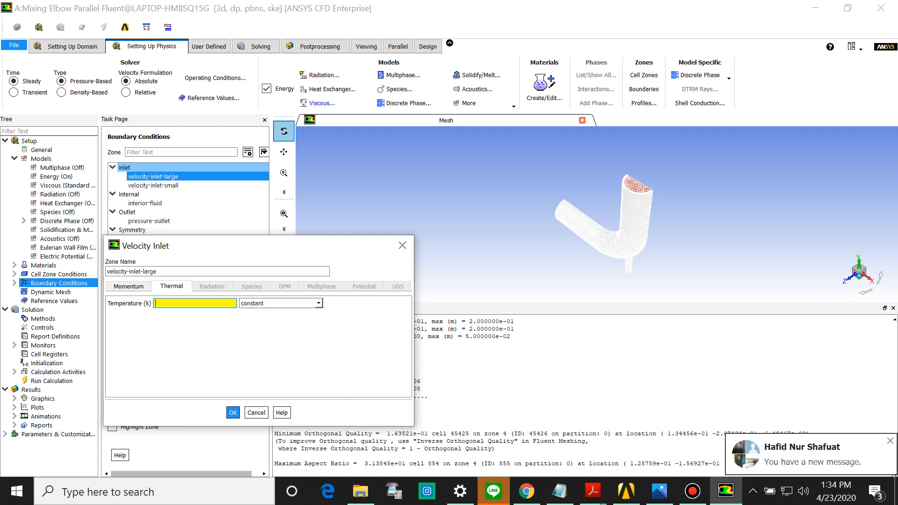
type("293")
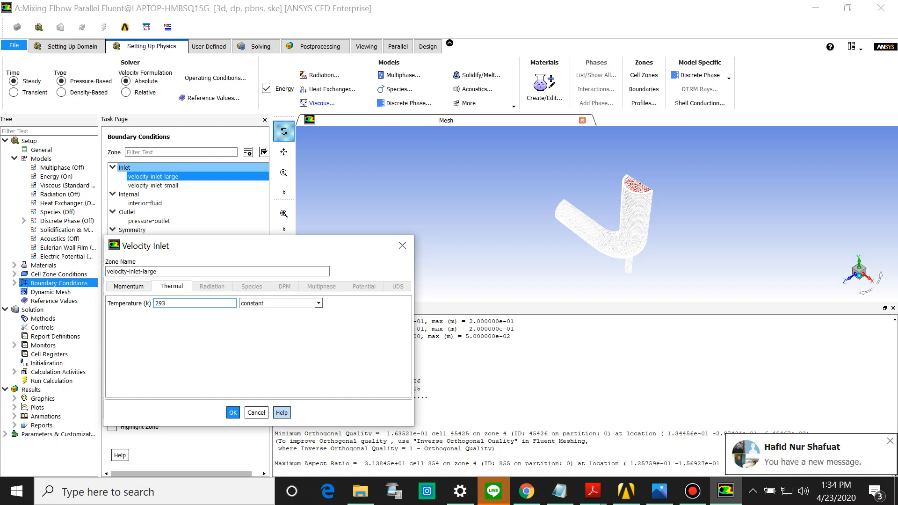
key("Return")
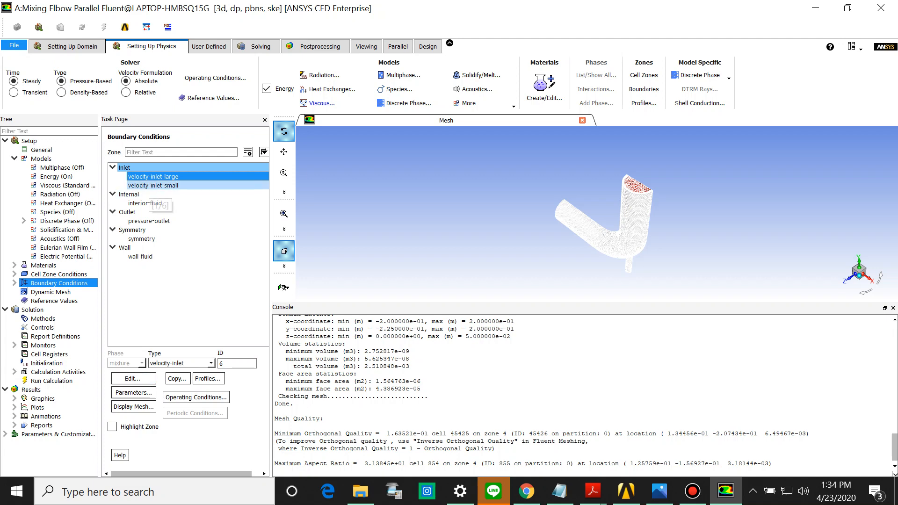
- Set the velocity magnitude of velocity-inlet-small to 1.2 m/s
left_click(153, 185)
double_click(153, 186)
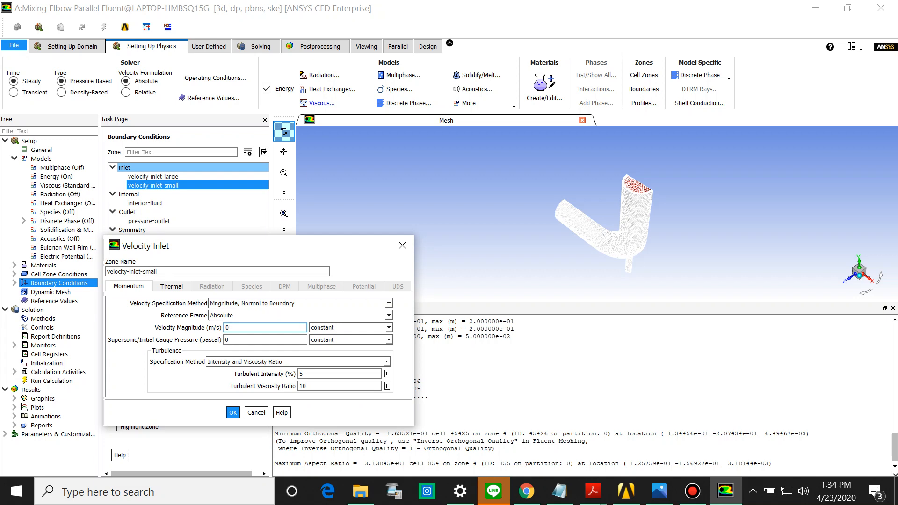
key("BackSpace")
type("1.2")
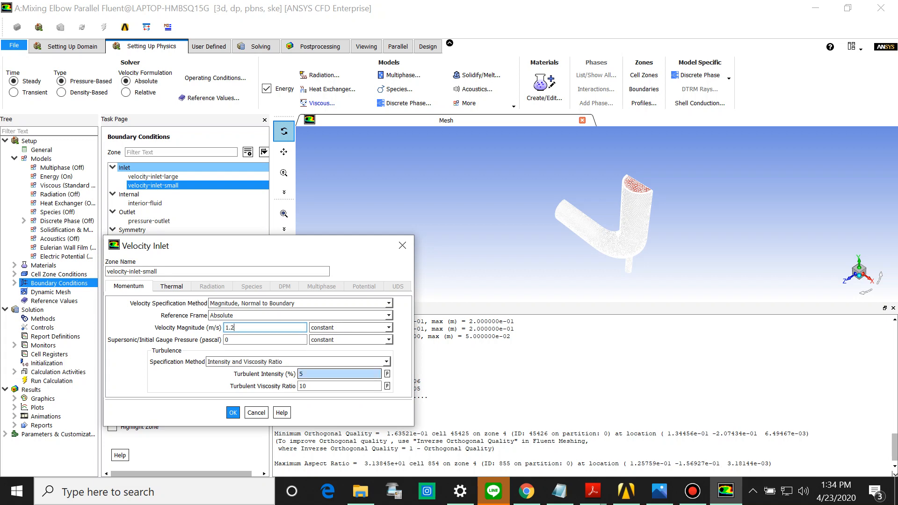
- Specify the turbulence of velocity-inlet-small by Intensity and Hydraulic Diameter with a 25 mm diameter, consulting the problem specification in Photos
left_click(334, 386)
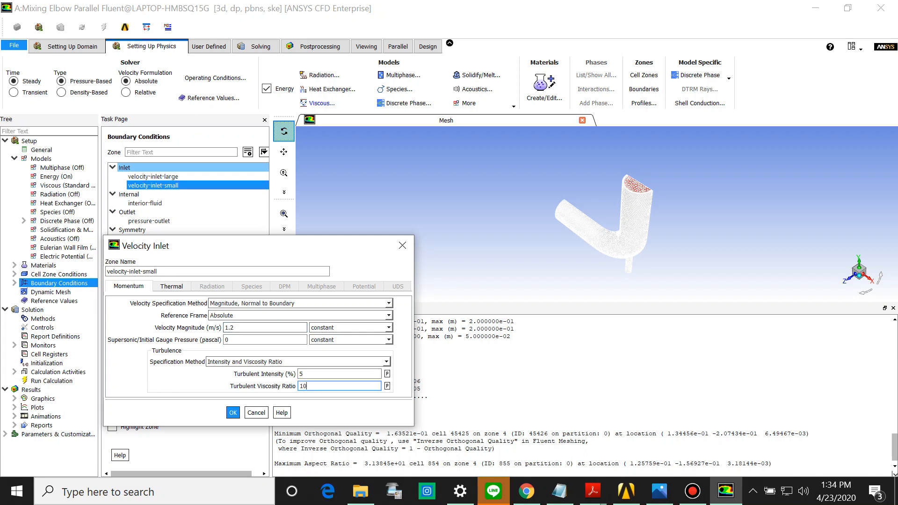
left_click(338, 361)
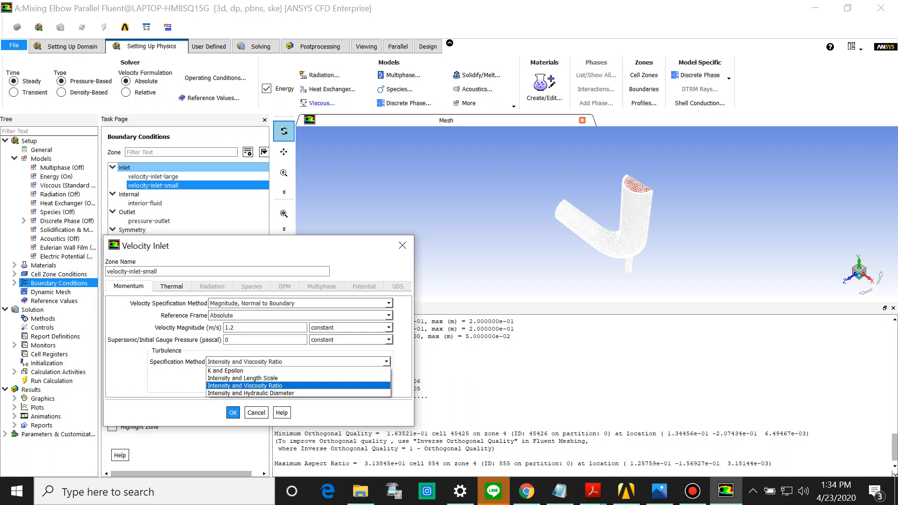
left_click(299, 393)
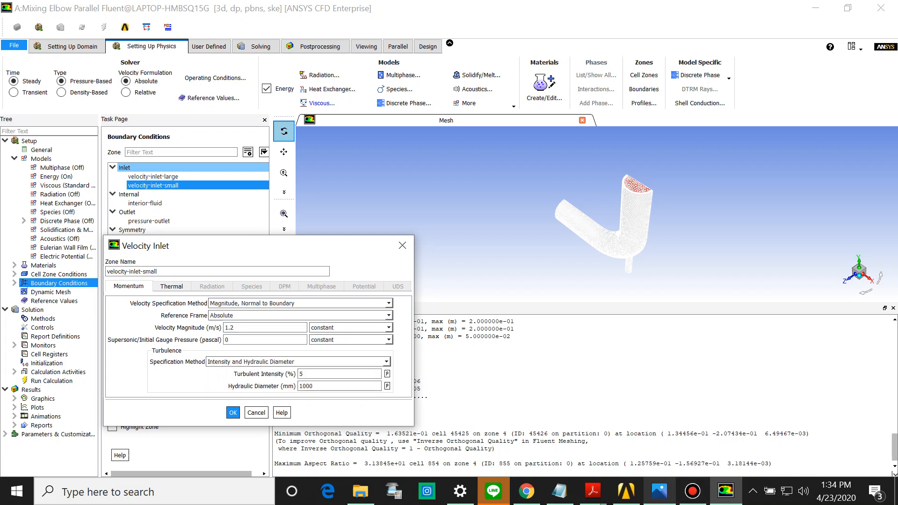
left_click(659, 491)
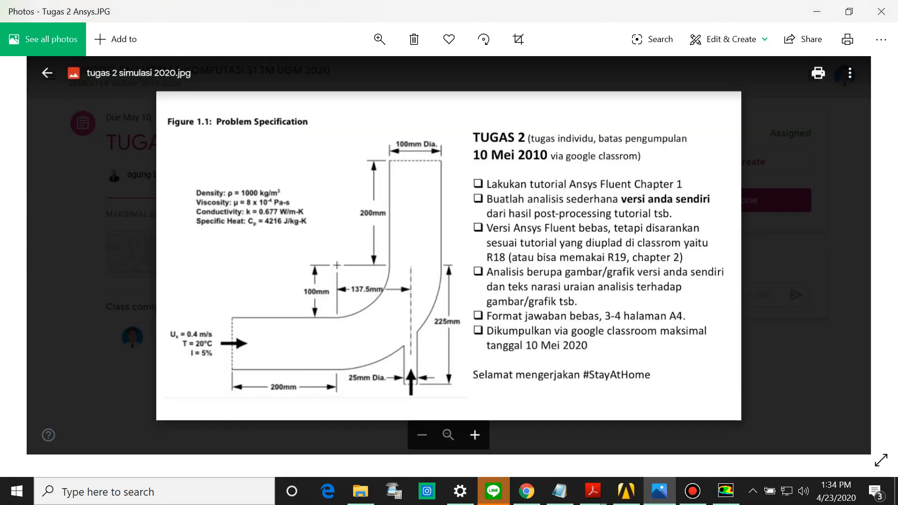
left_click(726, 491)
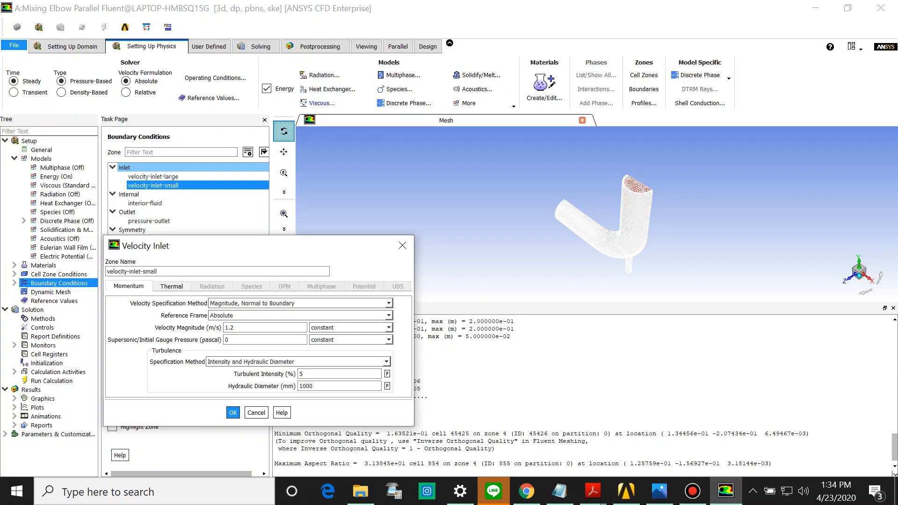
double_click(308, 386)
type("25")
- Set the temperature of velocity-inlet-small to 323 K and apply the inlet settings
left_click(171, 286)
double_click(161, 303)
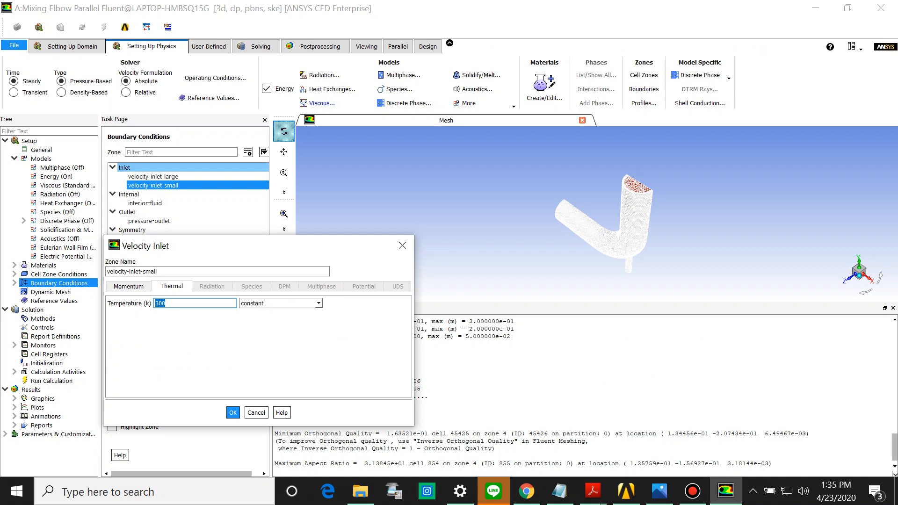
type("323")
left_click(233, 413)
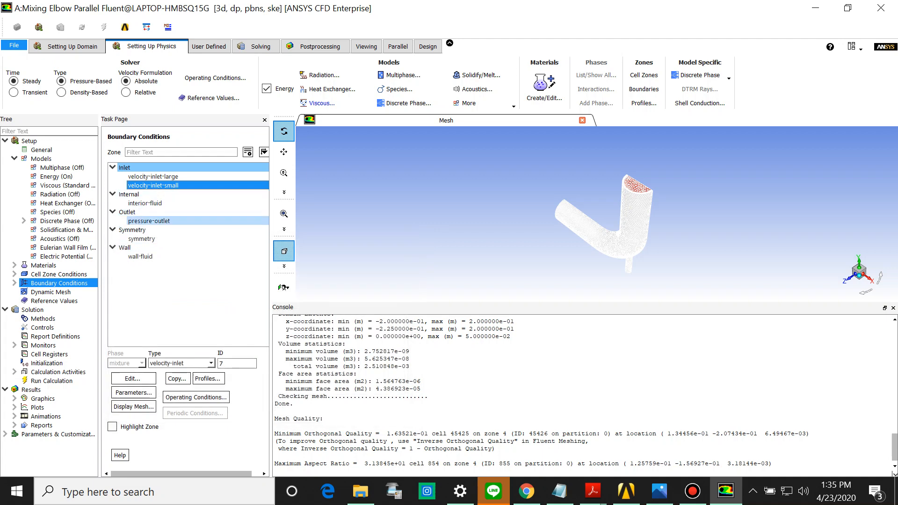
- Set the pressure-outlet turbulence to Intensity and Hydraulic Diameter with a backflow hydraulic diameter of 100 mm, keeping the Absolute backflow reference frame
left_click(149, 221)
double_click(150, 221)
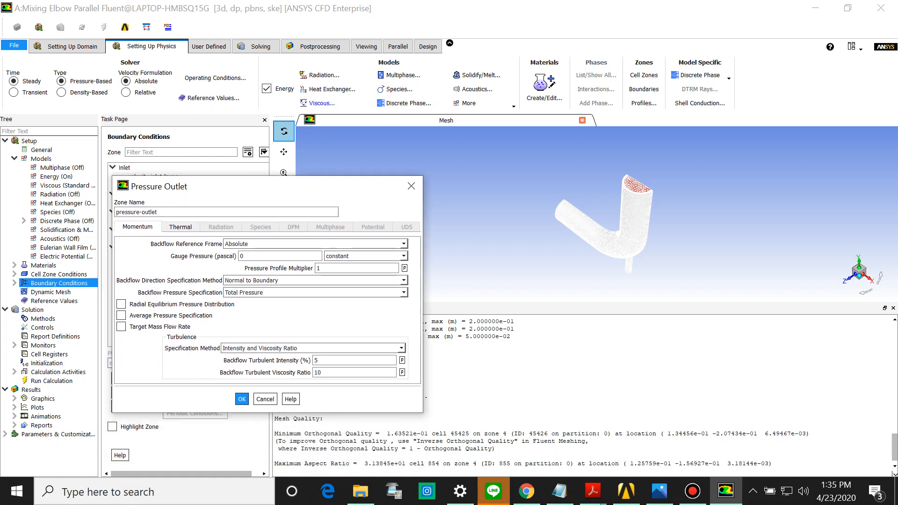
left_click(337, 244)
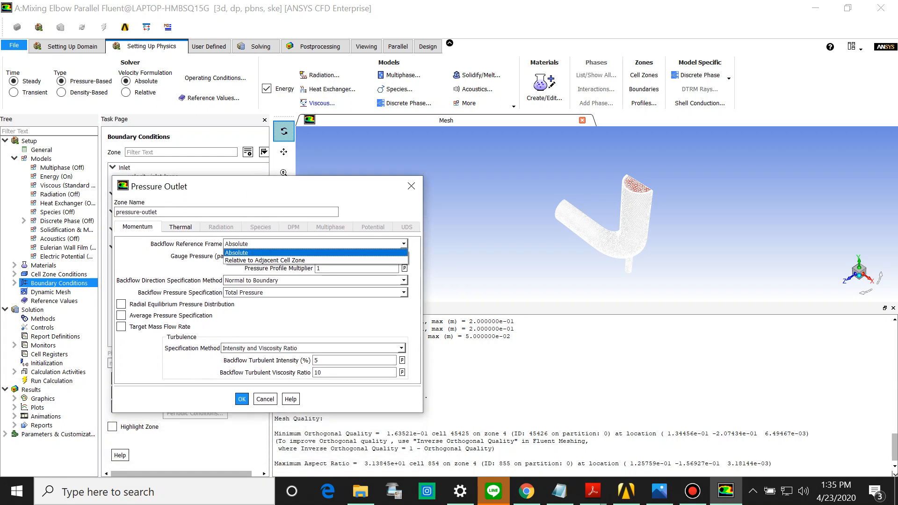
left_click(316, 252)
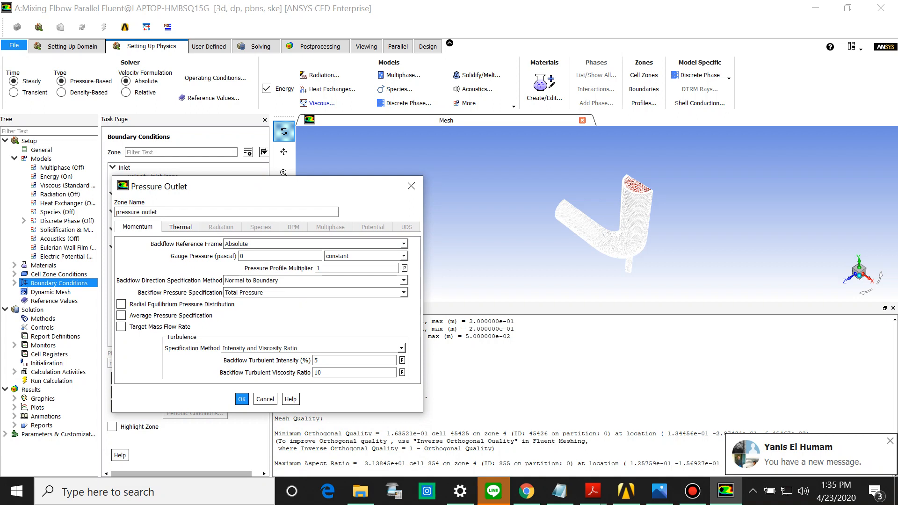
left_click(355, 348)
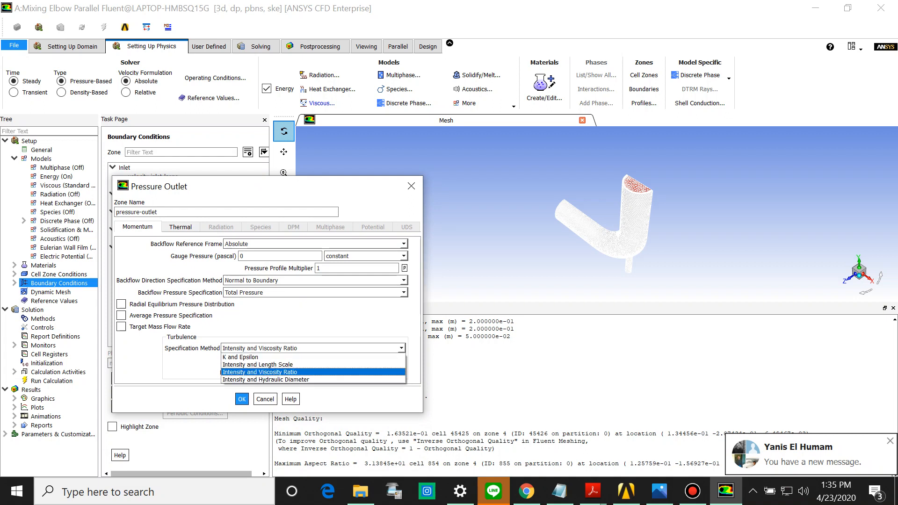
left_click(266, 379)
double_click(327, 373)
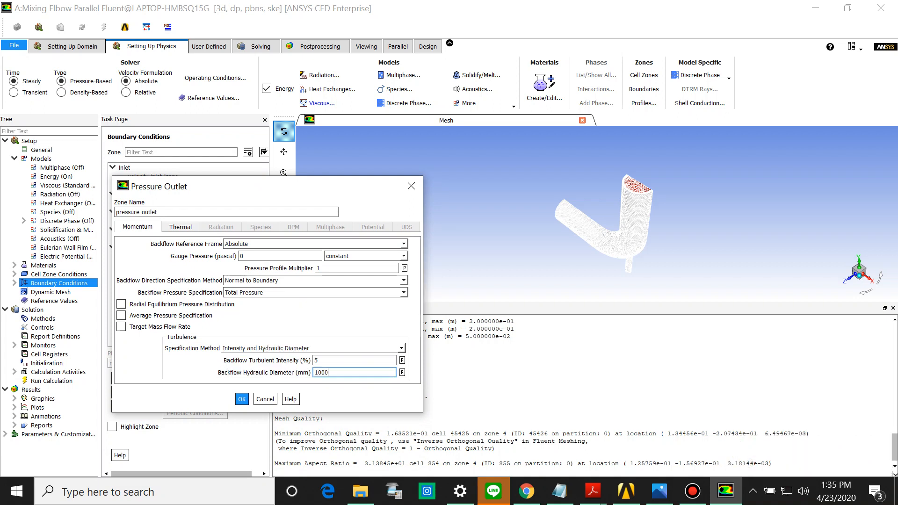
type("100")
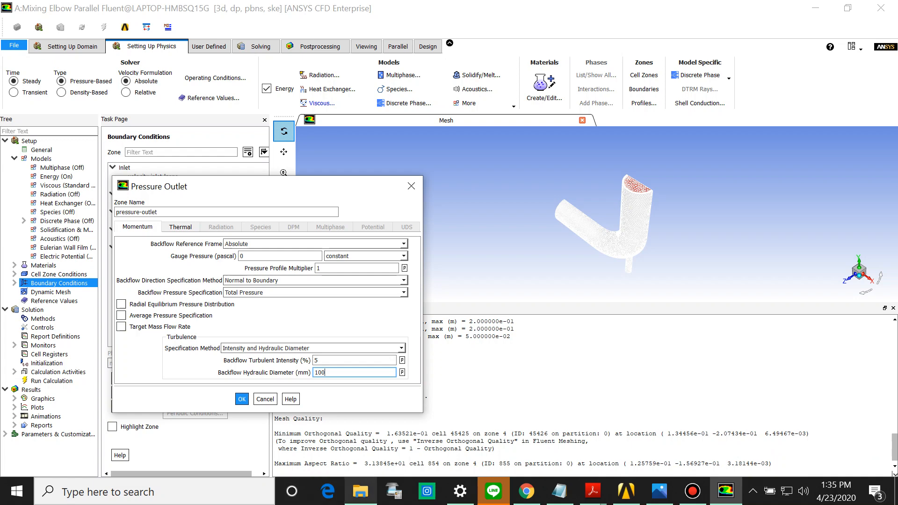
key("Return")
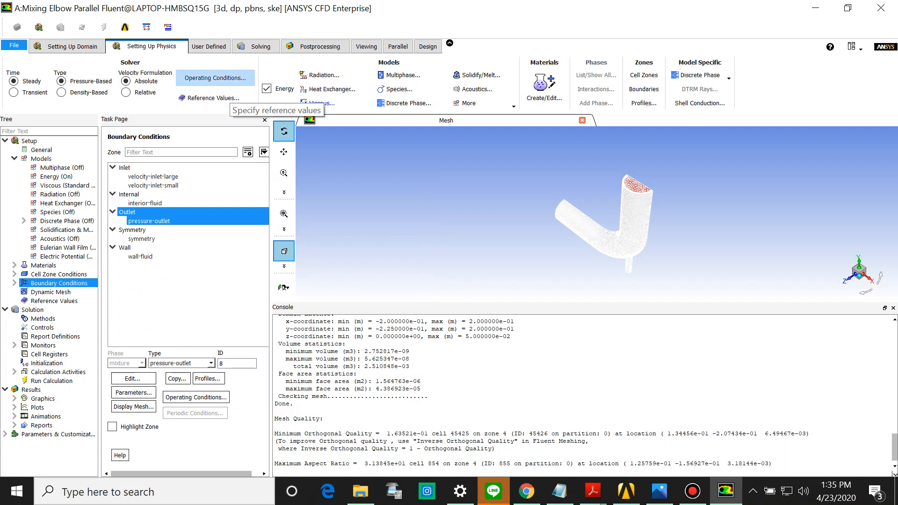
- Set the gradient spatial discretization in the solution methods to Green-Gauss Node Based
left_click(257, 47)
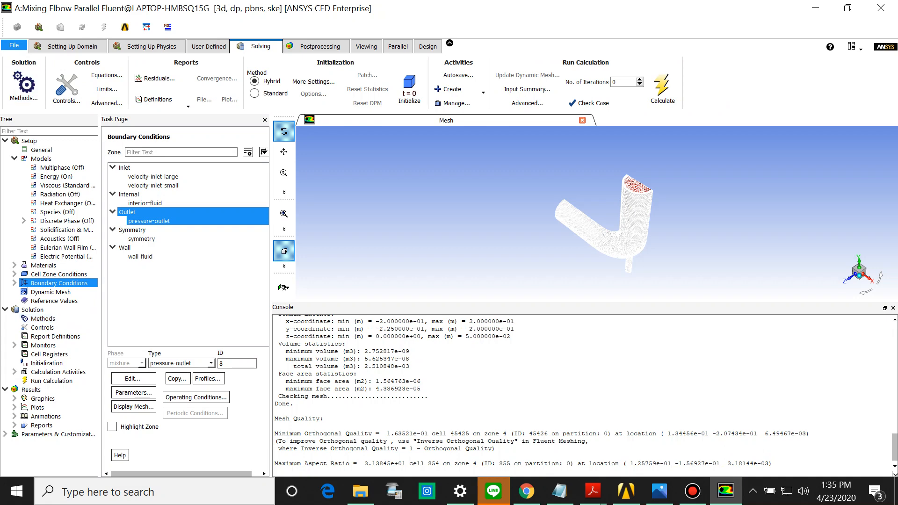
left_click(43, 319)
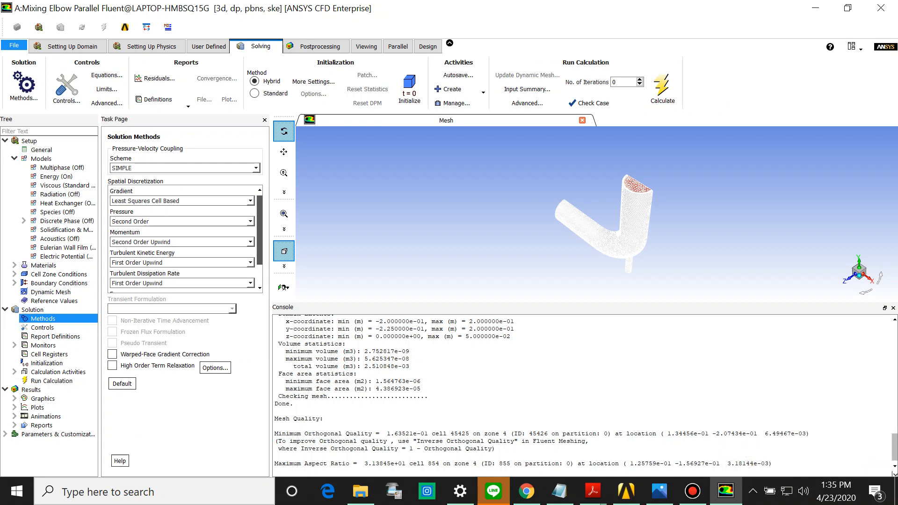
left_click(250, 201)
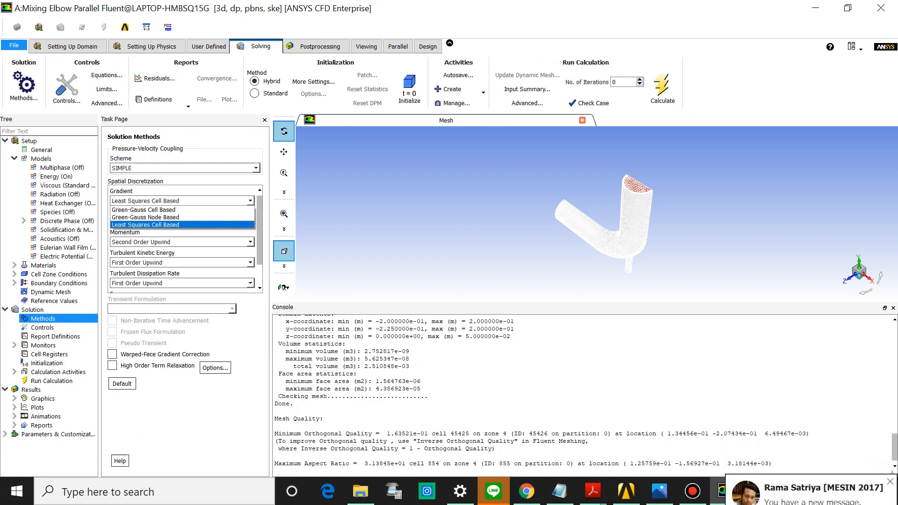
left_click(182, 225)
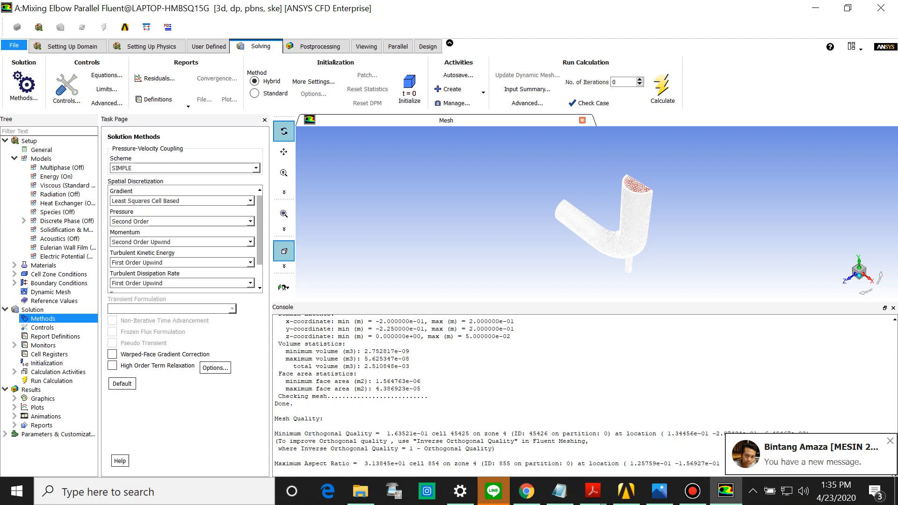
left_click(250, 201)
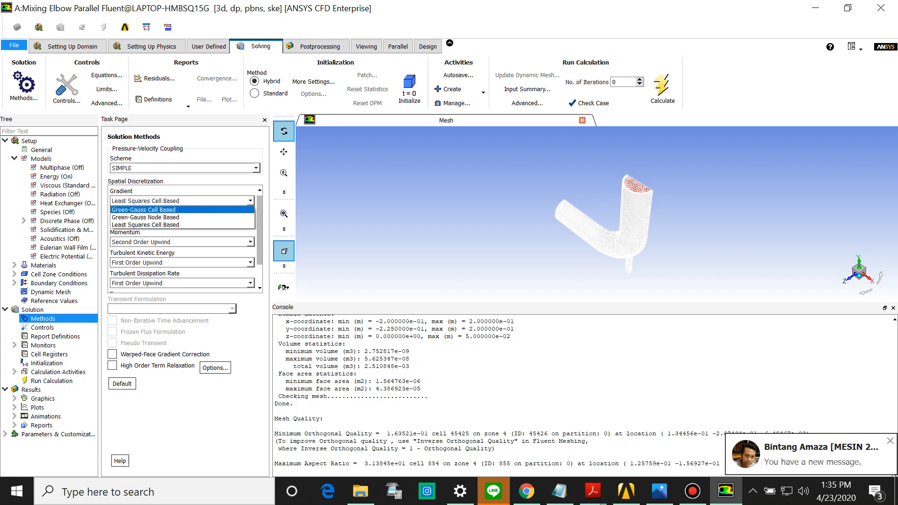
left_click(182, 218)
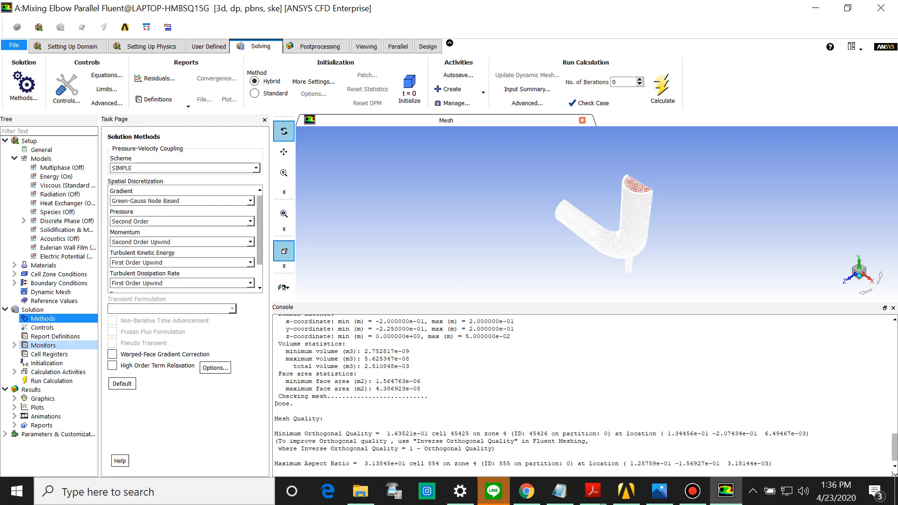
- Check the residual monitor settings and accept them with console printing, plotting and absolute convergence criteria of 0.001
left_click(14, 345)
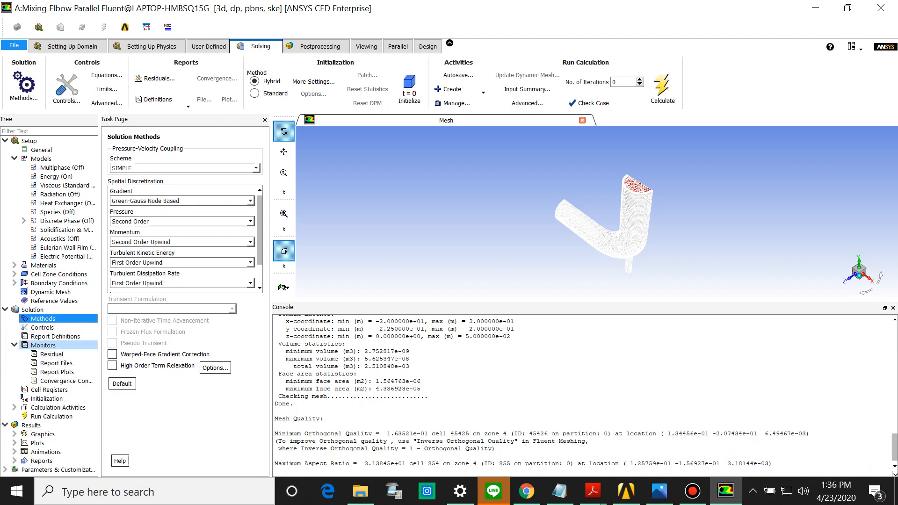
double_click(52, 354)
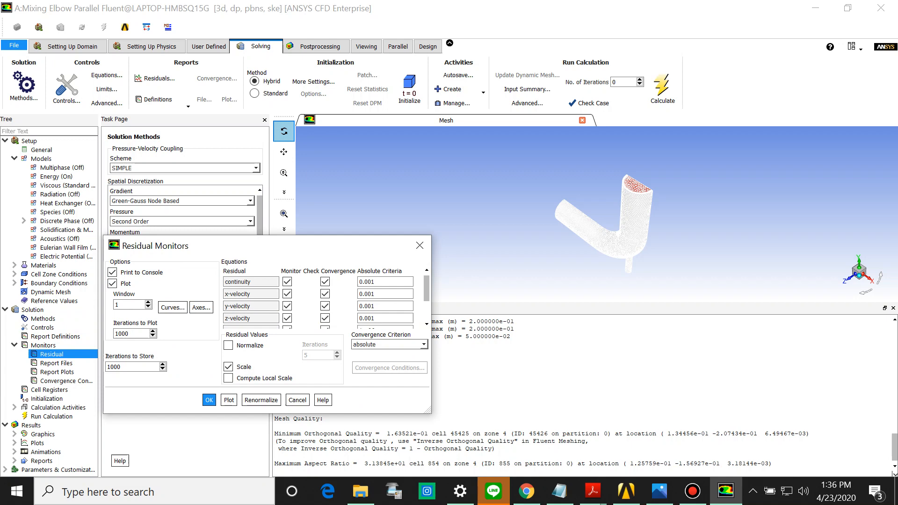
left_click(209, 399)
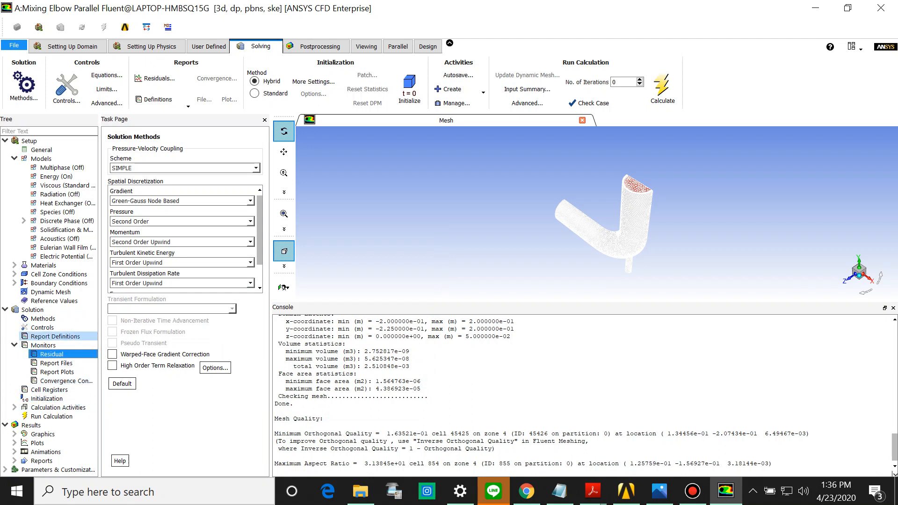
- Create a Facet Maximum surface report definition with a report file and a report plot at a frequency of 3
double_click(55, 337)
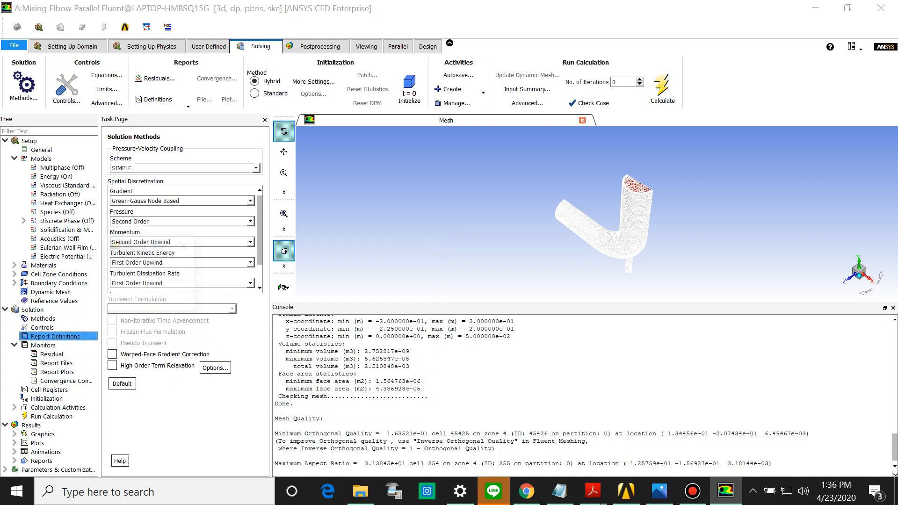
left_click(125, 353)
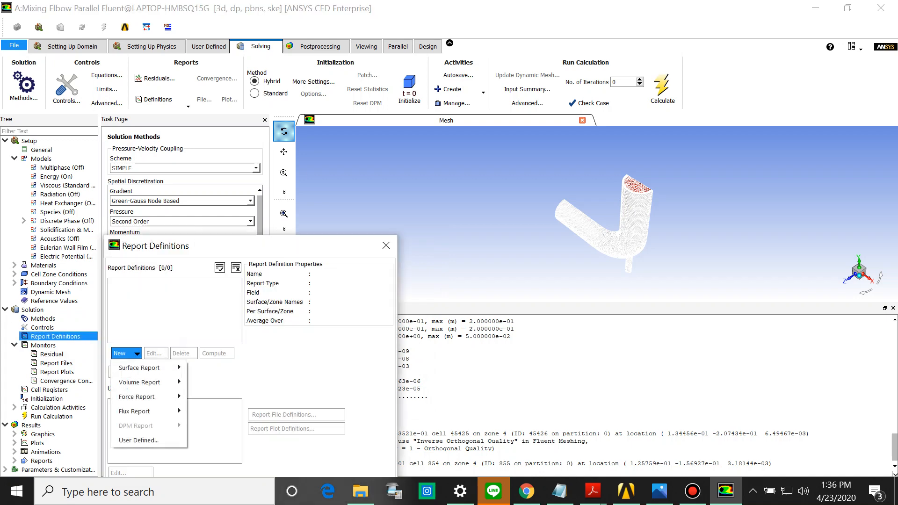
mouse_move(140, 368)
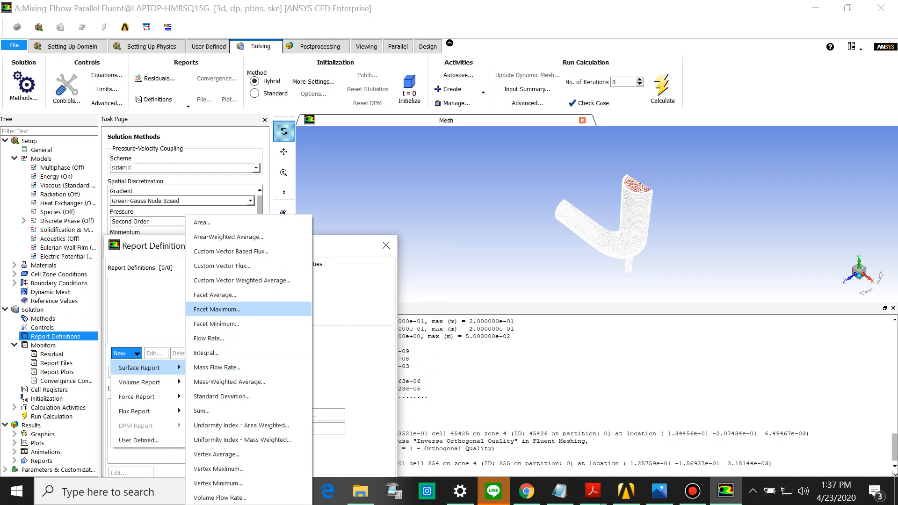
left_click(217, 309)
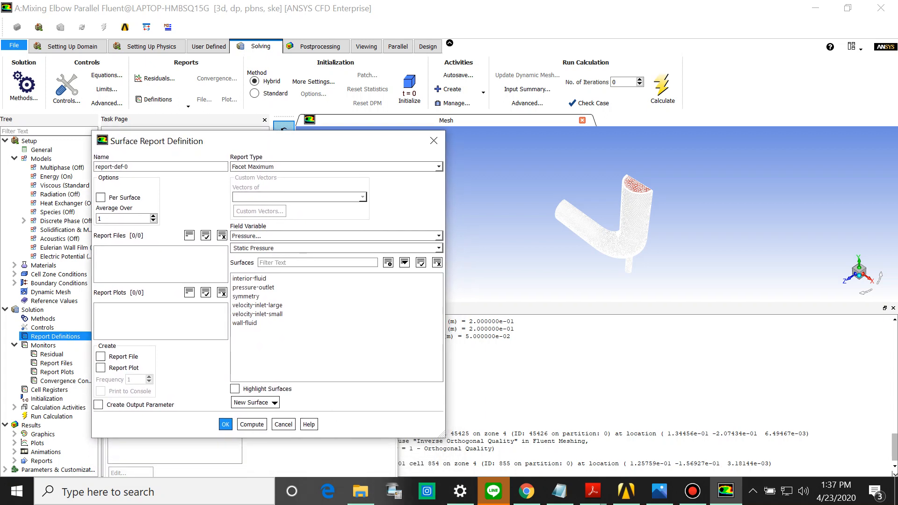
left_click(123, 356)
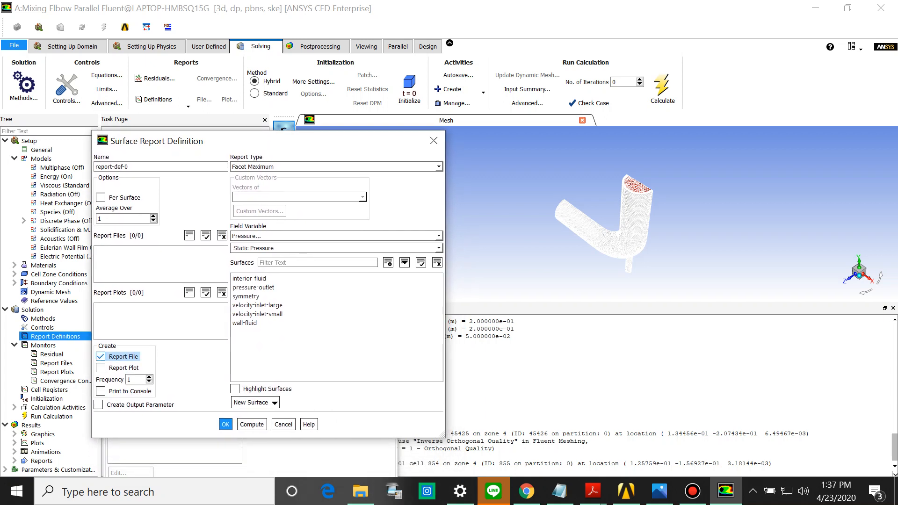
left_click(122, 368)
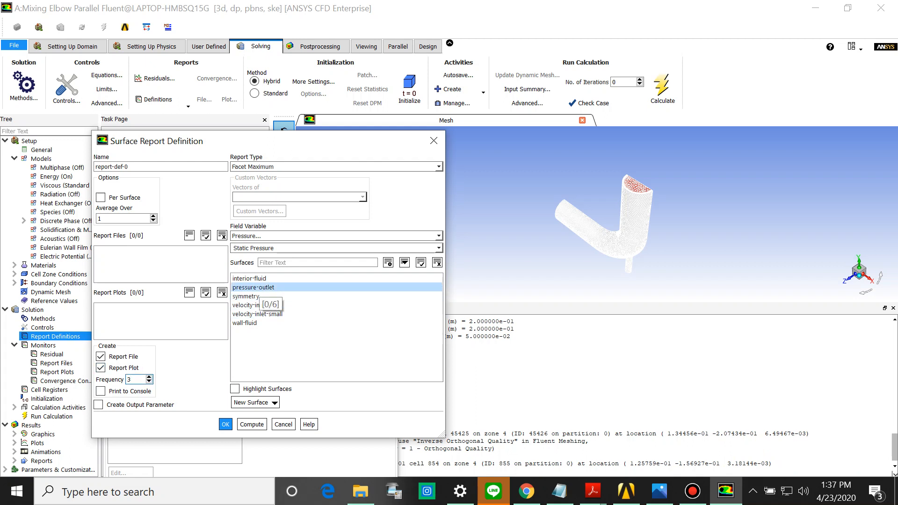
- Set the surface report to Static Temperature on pressure-outlet, save it and close the report definitions
left_click(255, 287)
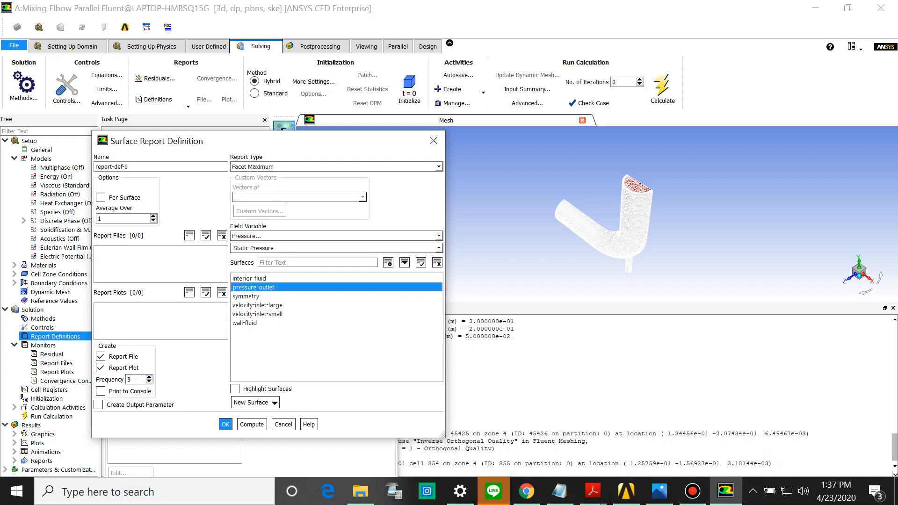
left_click(328, 236)
left_click(318, 267)
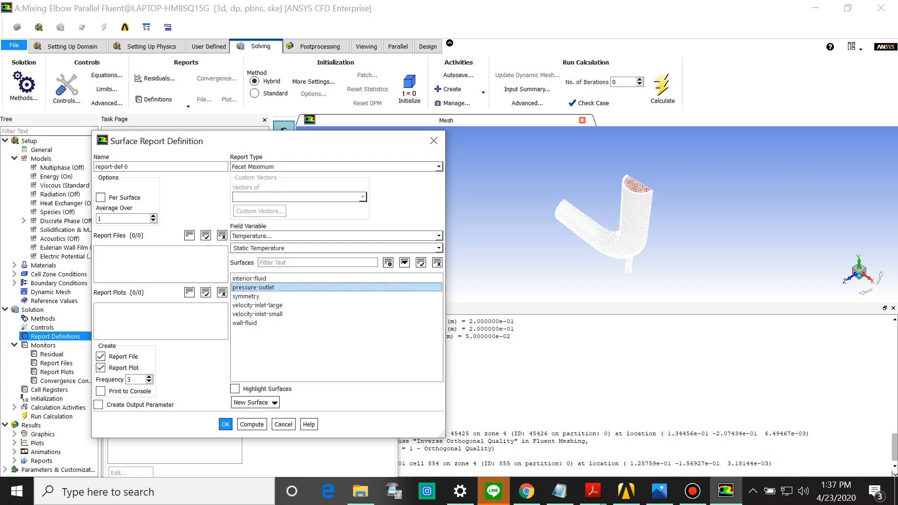
left_click(226, 424)
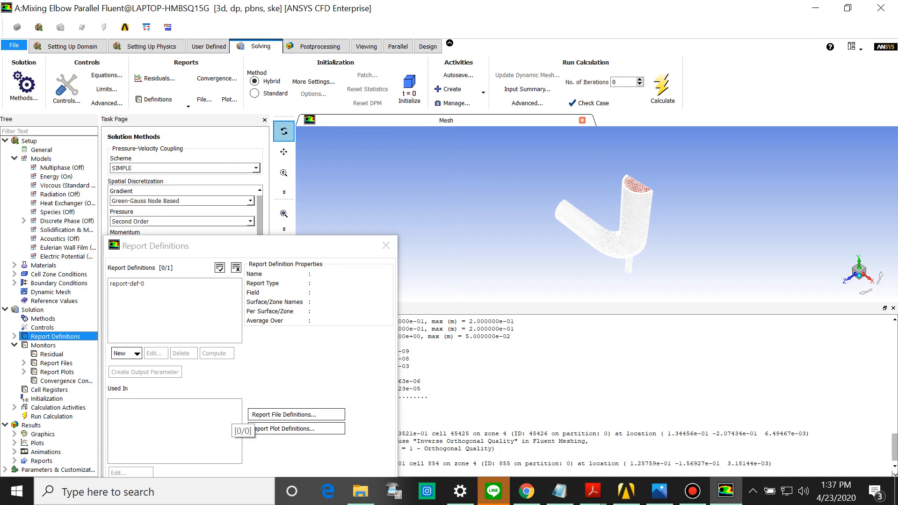
left_click_drag(341, 245, 316, 177)
left_click(220, 409)
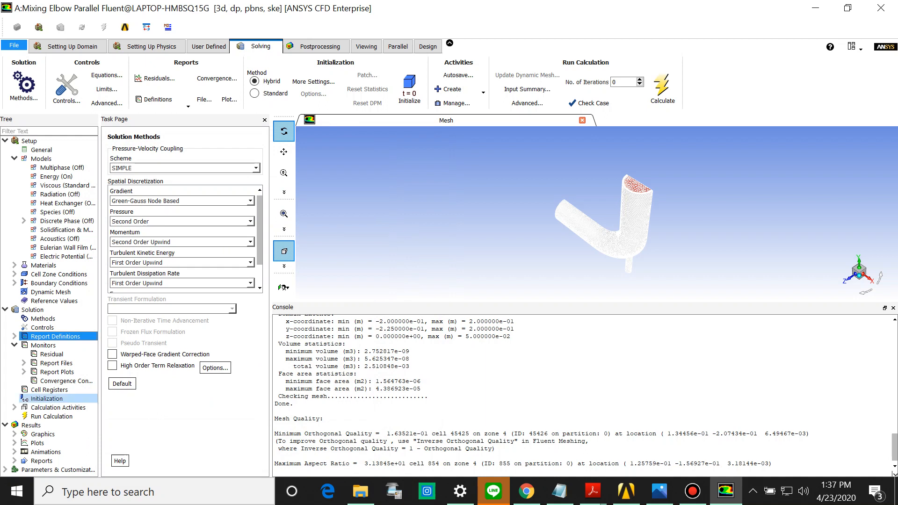
- Initialize the solution with the hybrid initialization method
left_click(46, 399)
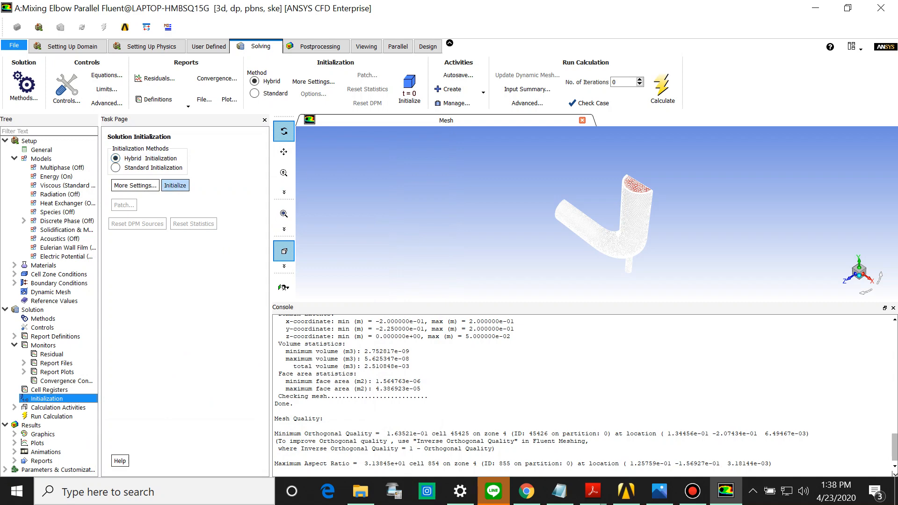
left_click(175, 185)
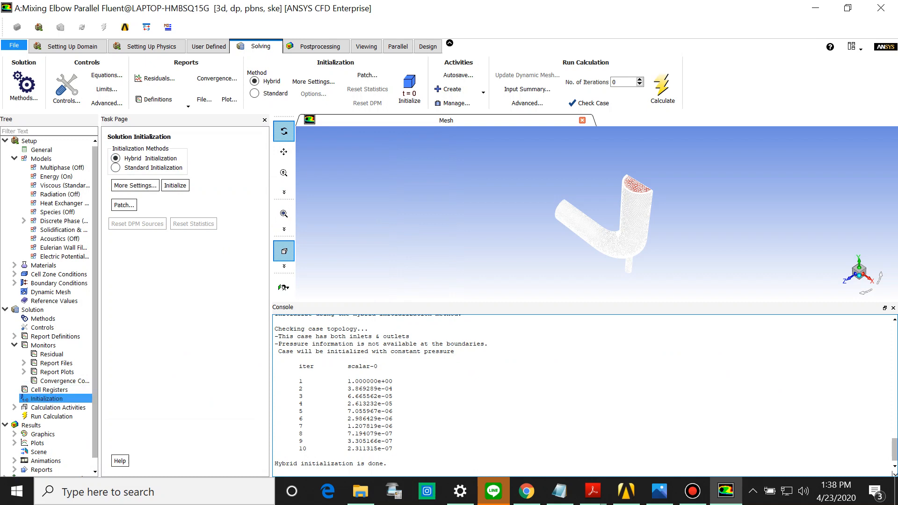
- Run the calculation with 300 iterations and show the report-def-0 plot of maximum outlet temperature
left_click(51, 417)
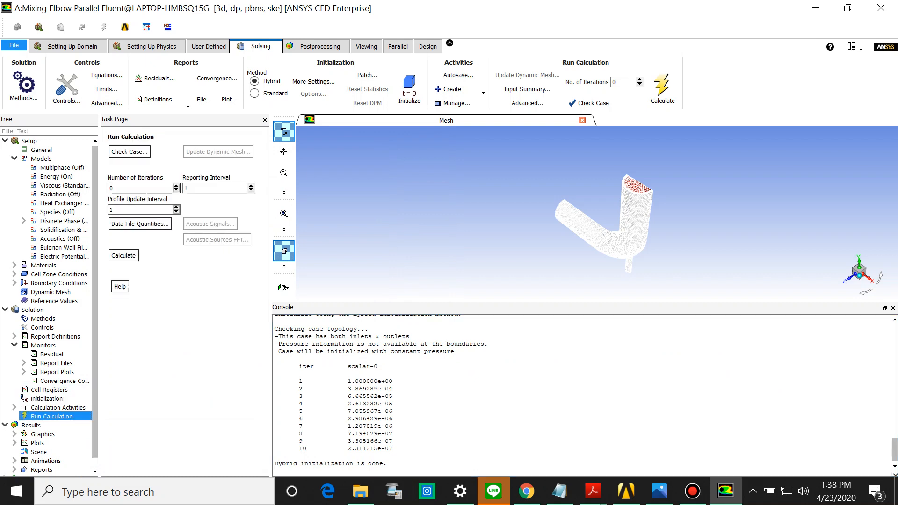
left_click_drag(120, 189, 91, 200)
type("300")
left_click(123, 255)
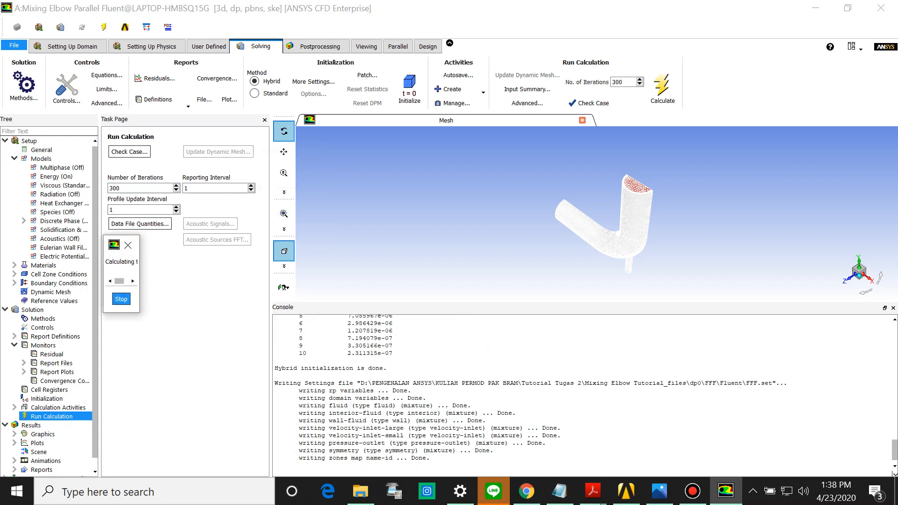
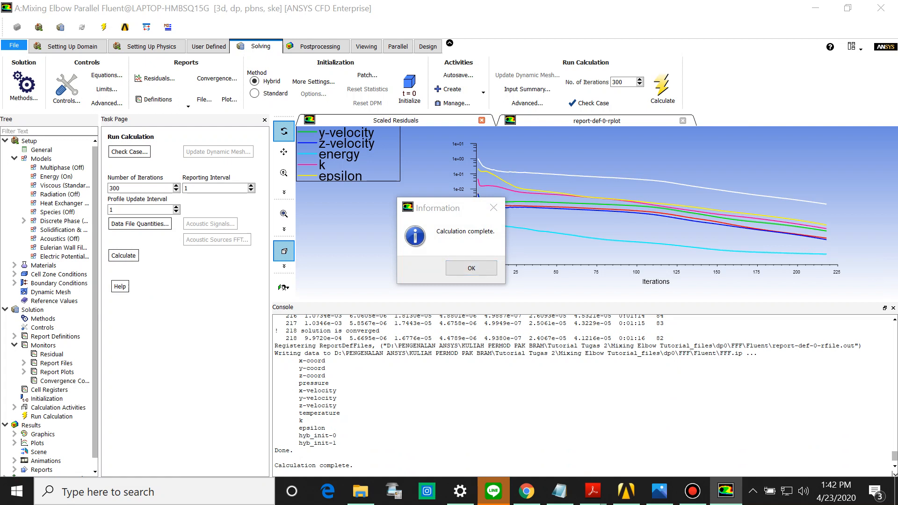
key("Return")
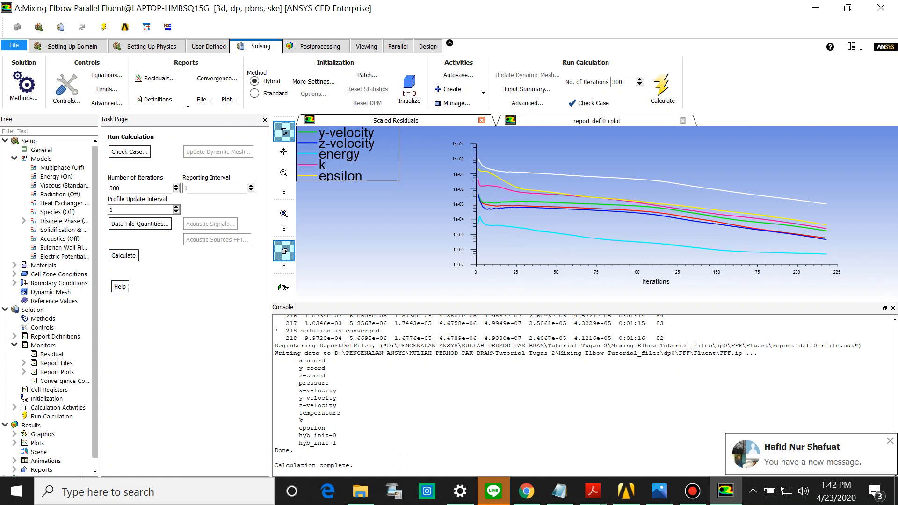
left_click(597, 121)
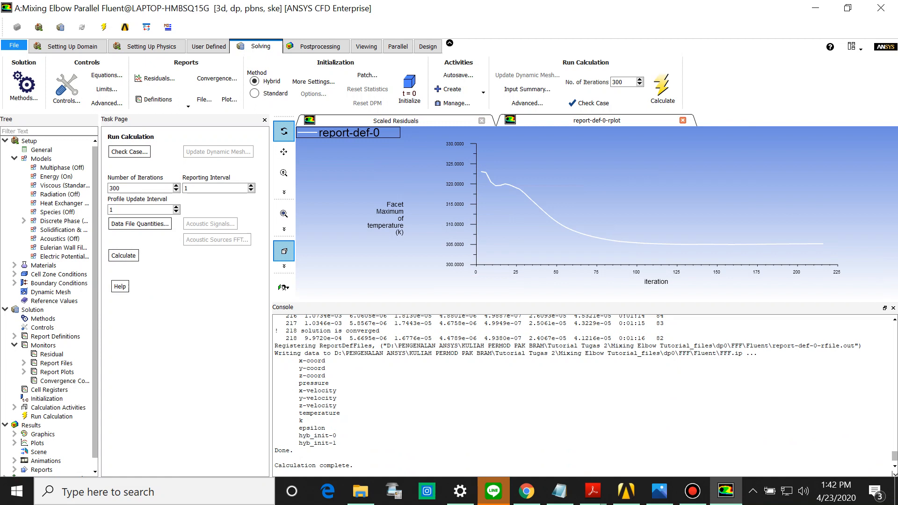
- Create and display a new contour of Velocity Magnitude on the symmetry surface
scroll(47, 407, "down", 1)
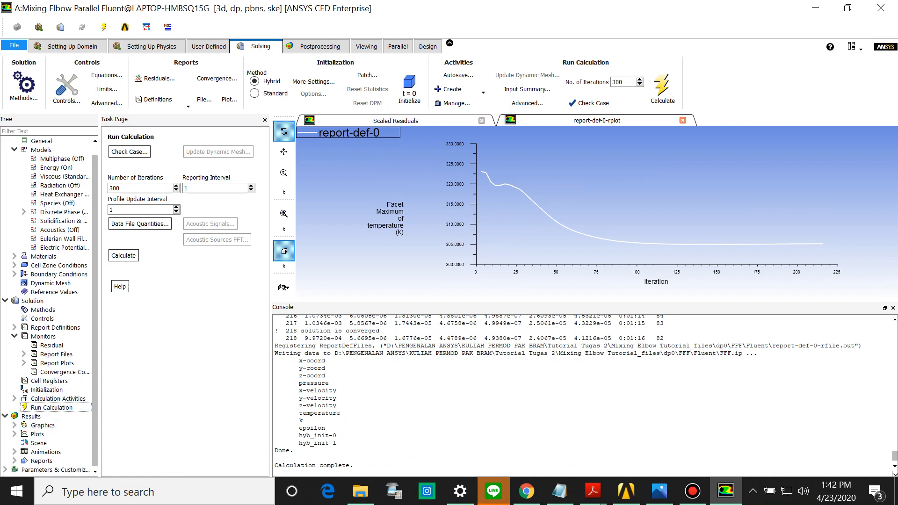
left_click(320, 46)
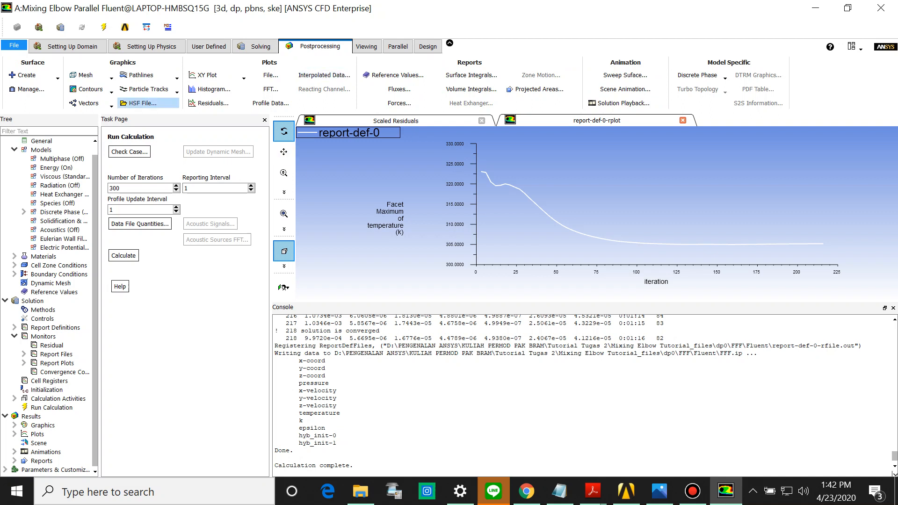
left_click(111, 91)
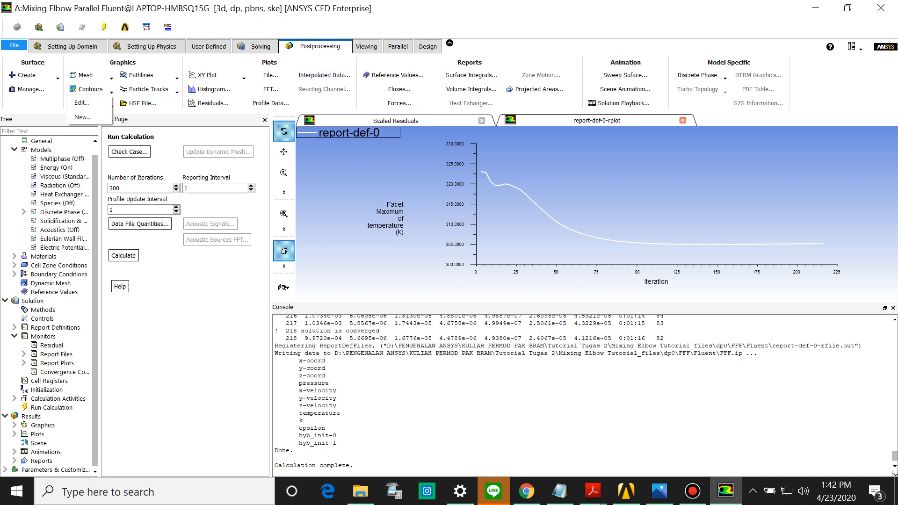
left_click(82, 117)
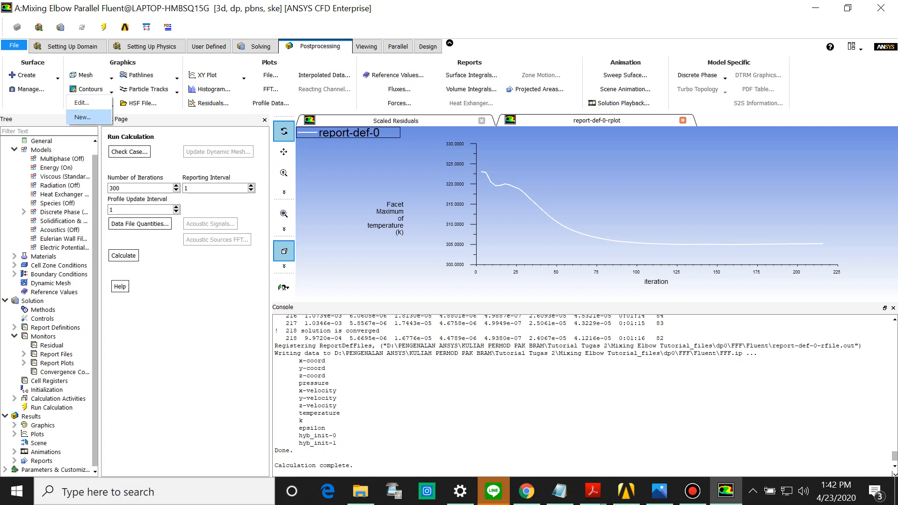
left_click_drag(252, 247, 197, 134)
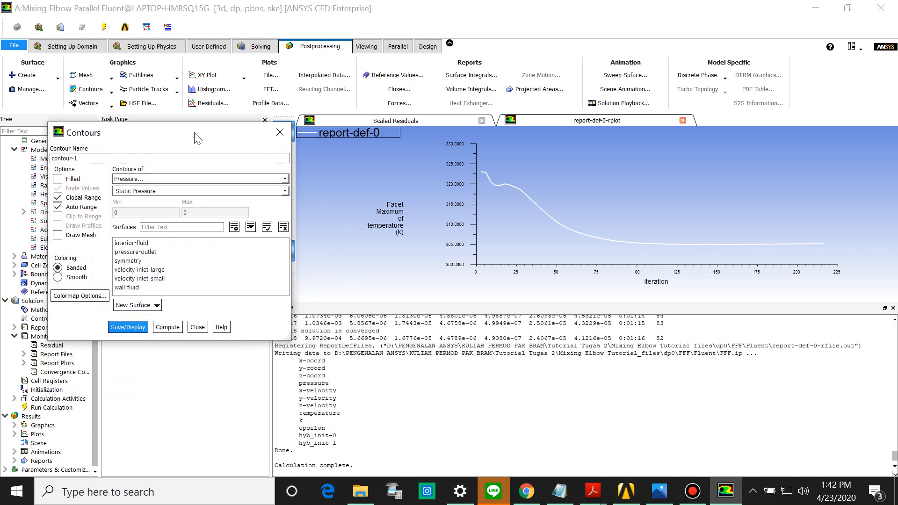
left_click(285, 179)
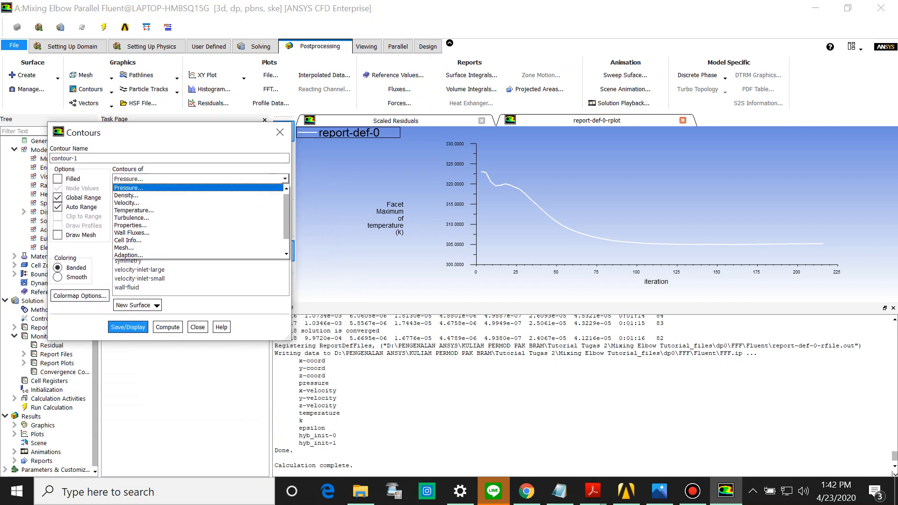
left_click(128, 203)
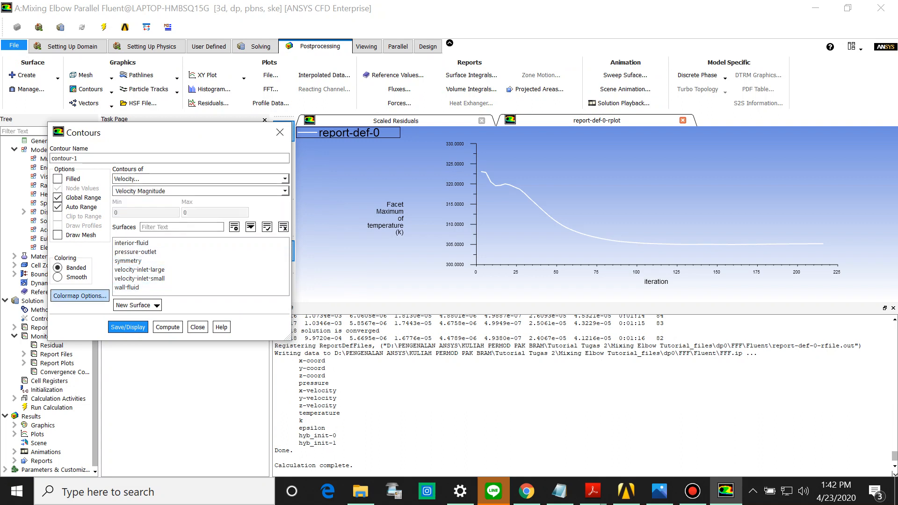
left_click(131, 287)
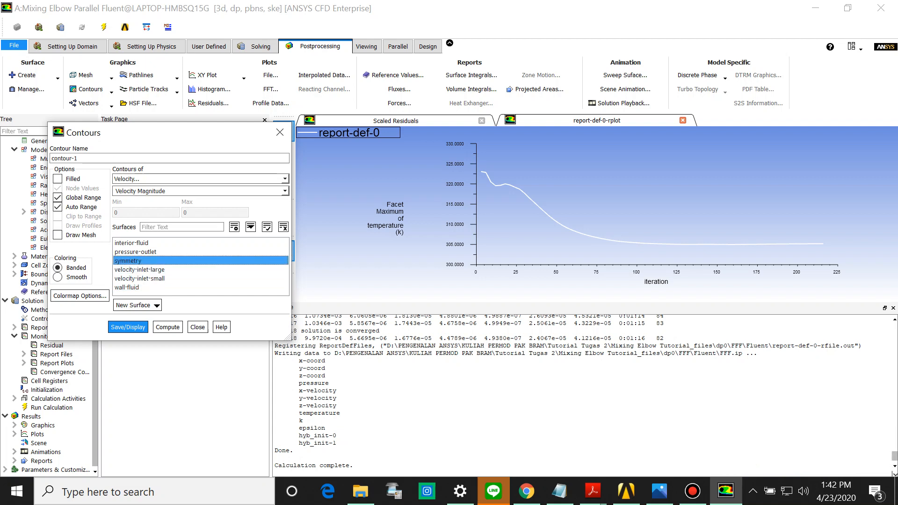
left_click(140, 260)
left_click(127, 327)
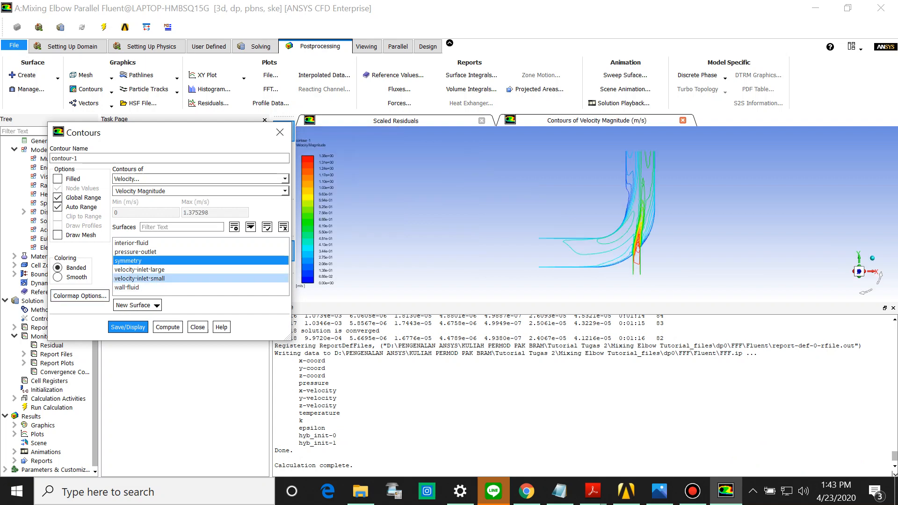
- Turn on the Filled option for the velocity magnitude contour and redisplay it
scroll(567, 241, "down", 2)
scroll(567, 241, "up", 9)
scroll(568, 241, "down", 1)
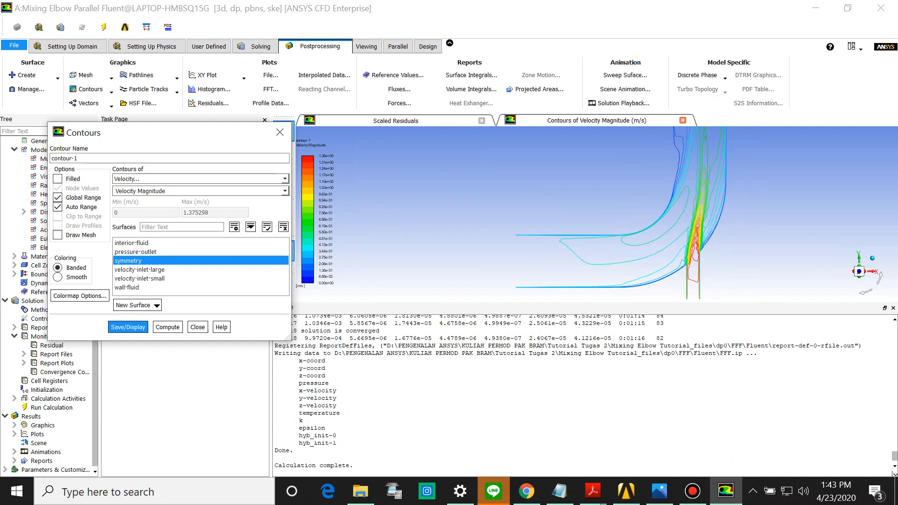
left_click(57, 179)
left_click(127, 327)
- Examine the filled velocity contour on the elbow's symmetry plane at different zoom levels and angles
scroll(704, 215, "down", 3)
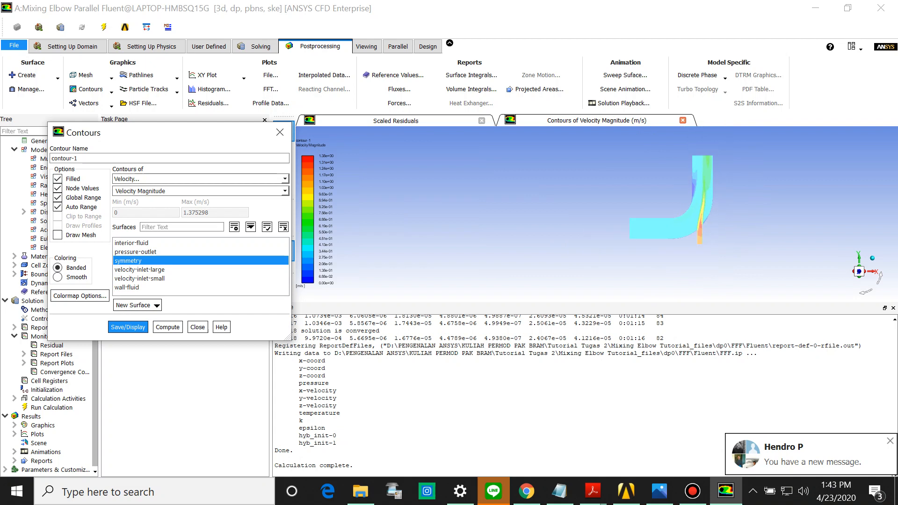
scroll(704, 201, "up", 1)
middle_click(704, 201)
scroll(614, 242, "down", 3)
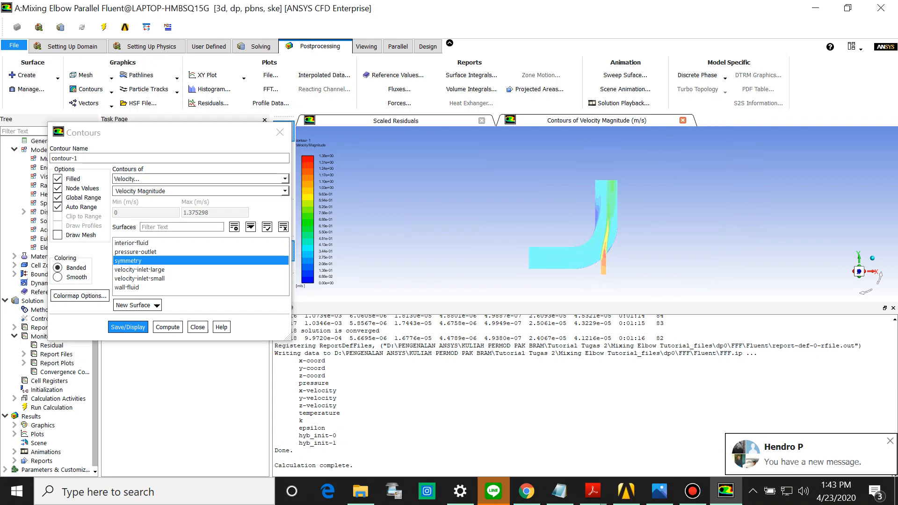
scroll(589, 247, "up", 5)
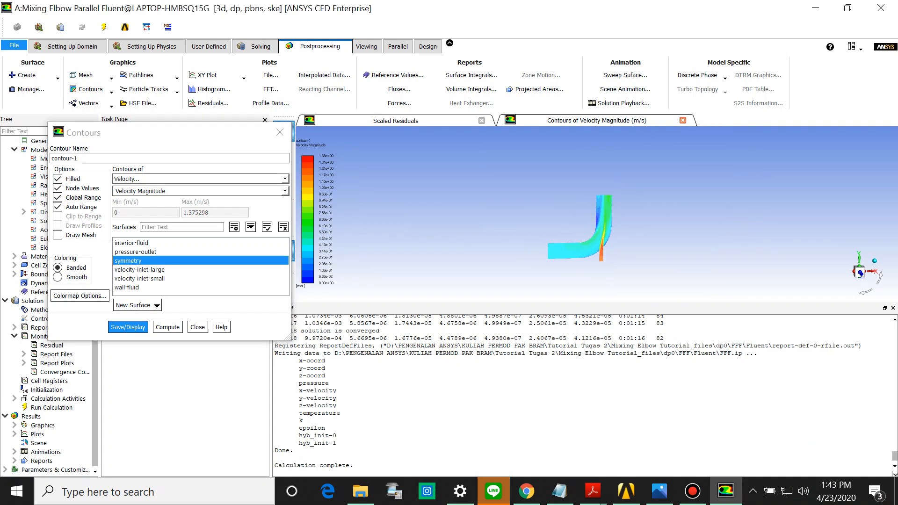
scroll(585, 243, "down", 3)
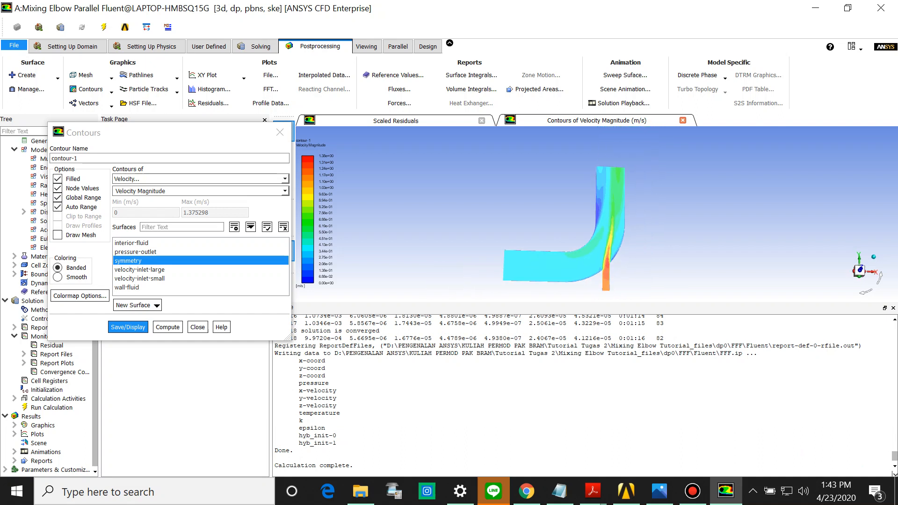
scroll(646, 262, "down", 2)
left_click_drag(617, 243, 615, 251)
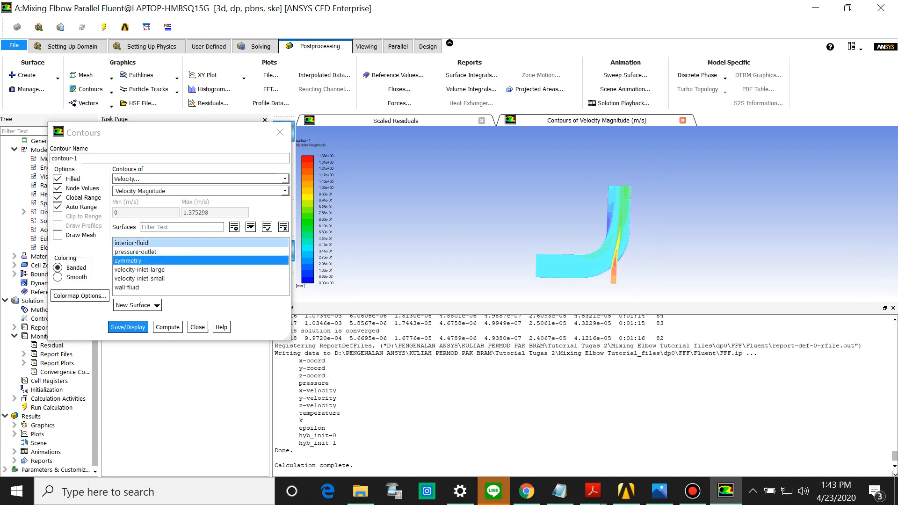
- Display the velocity magnitude contour on the velocity-inlet-large surface alone and inspect it
left_click(139, 270)
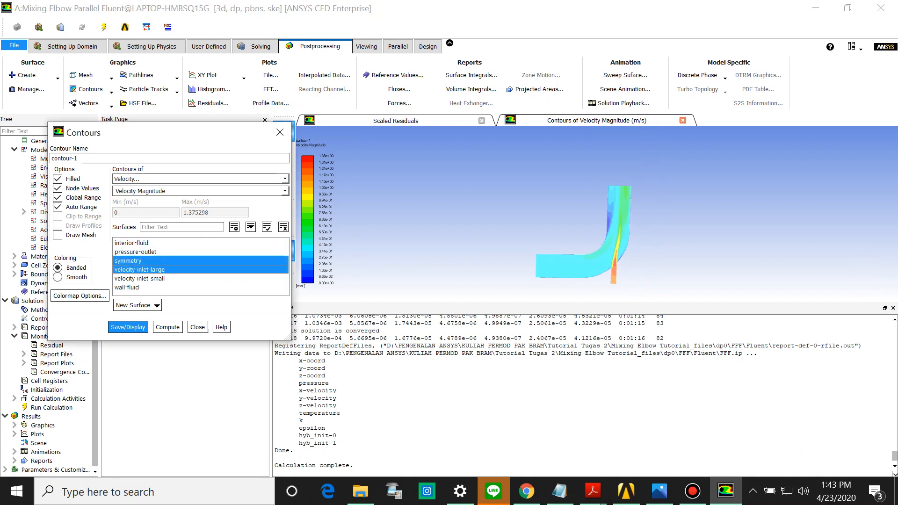
left_click(128, 260)
left_click(128, 327)
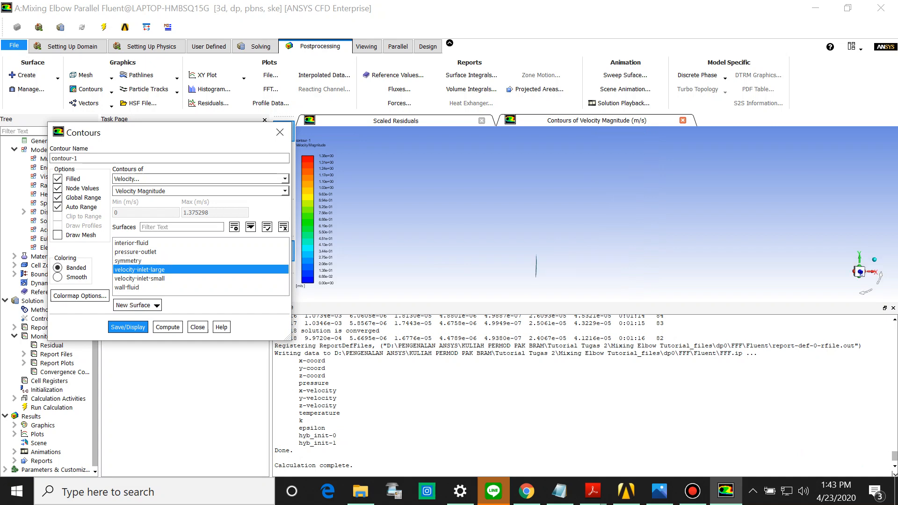
mouse_move(510, 273)
left_mouse_down()
mouse_move(569, 283)
mouse_move(501, 280)
left_mouse_up()
scroll(561, 283, "down", 2)
scroll(561, 282, "up", 5)
scroll(534, 280, "up", 4)
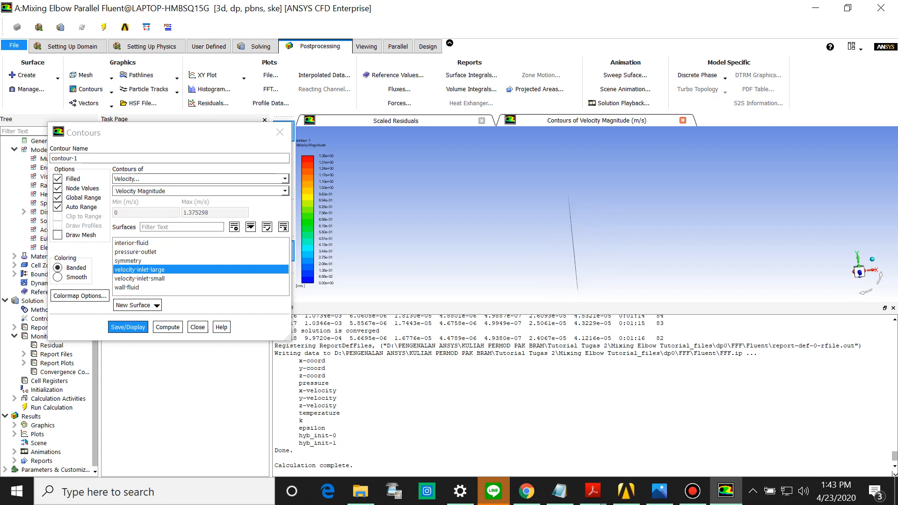
- Switch the velocity magnitude contour back to the symmetry surface and redisplay it in a view square to the symmetry plane
left_click(140, 270)
left_click(136, 261)
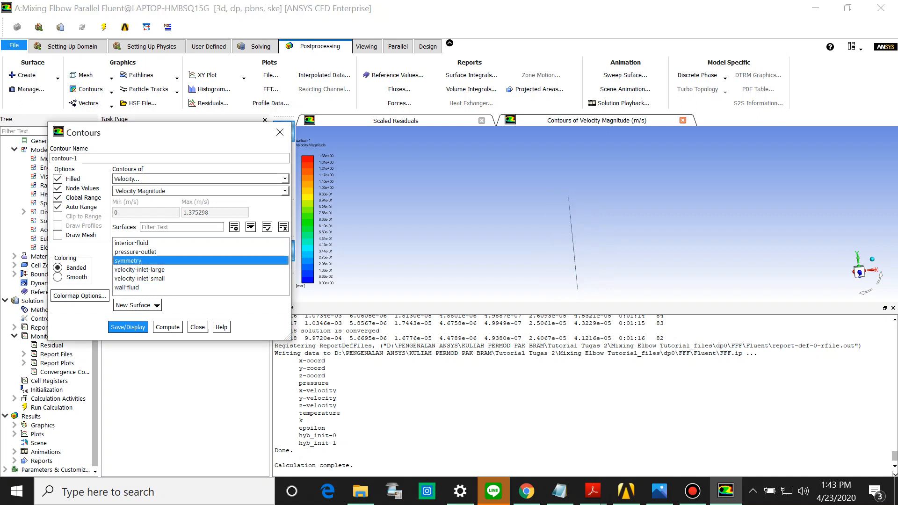
key("Return")
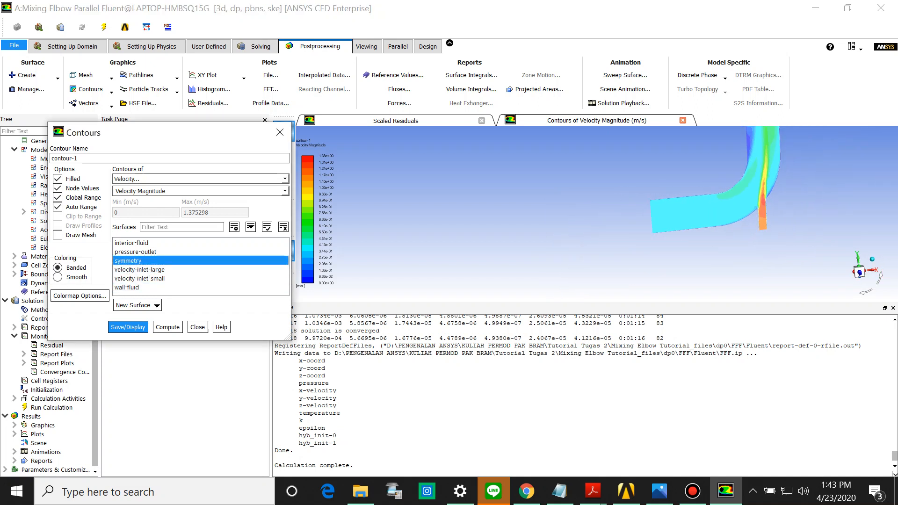
left_click(859, 271)
scroll(646, 225, "down", 1)
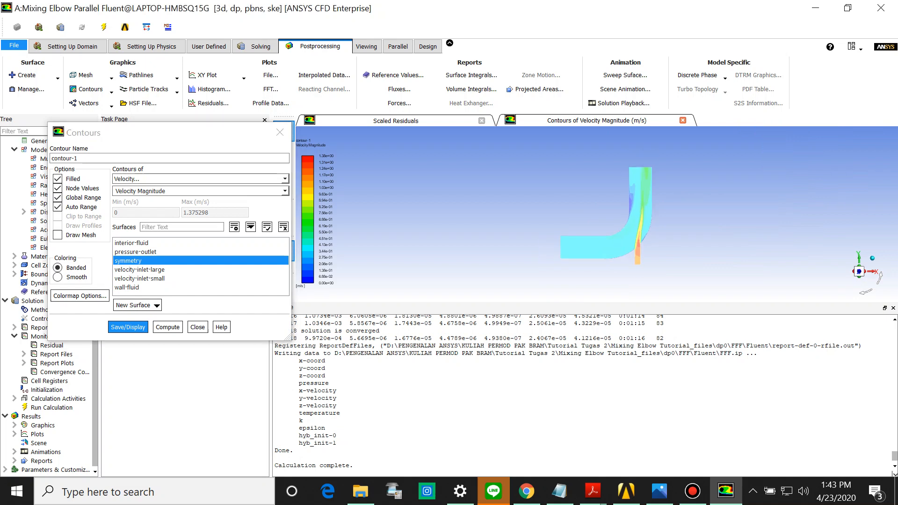
scroll(645, 225, "up", 6)
scroll(646, 225, "down", 4)
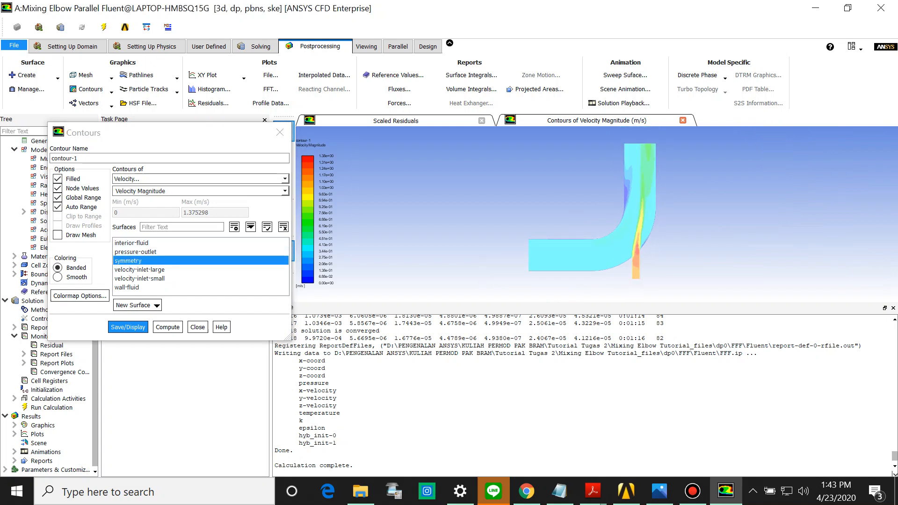
- Change the contour on the symmetry surface to Static Temperature with Smooth coloring and display it
left_click(229, 179)
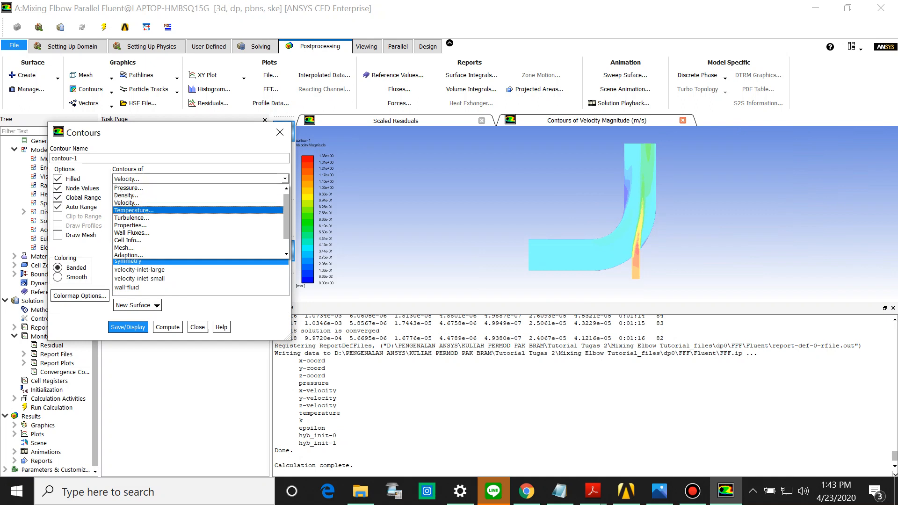
left_click(227, 211)
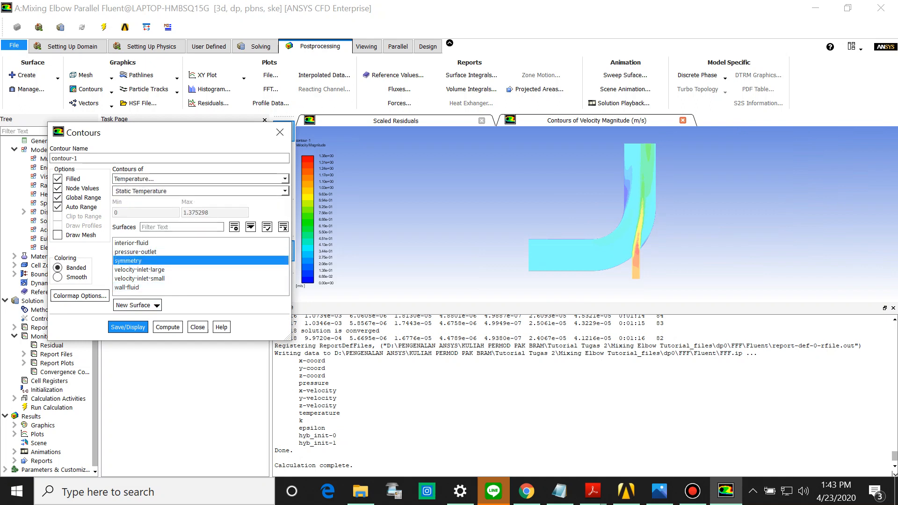
left_click(128, 327)
left_click(70, 277)
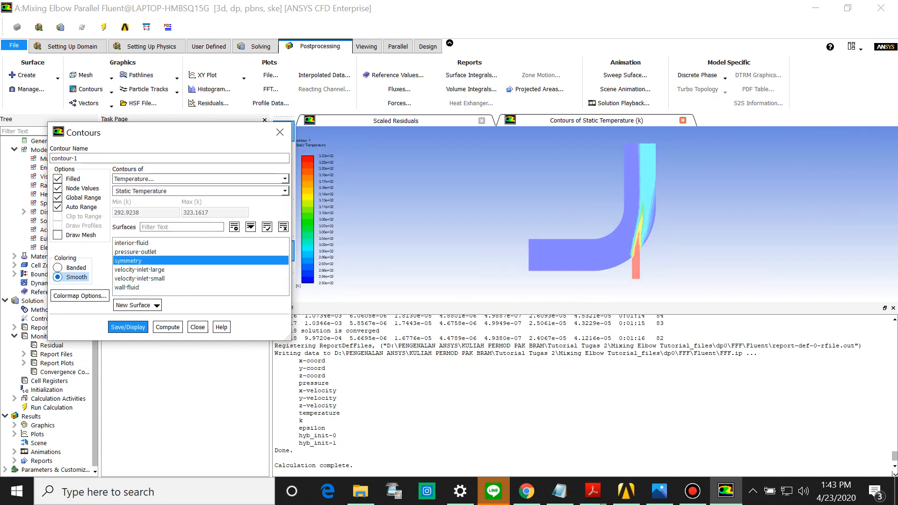
left_click(128, 327)
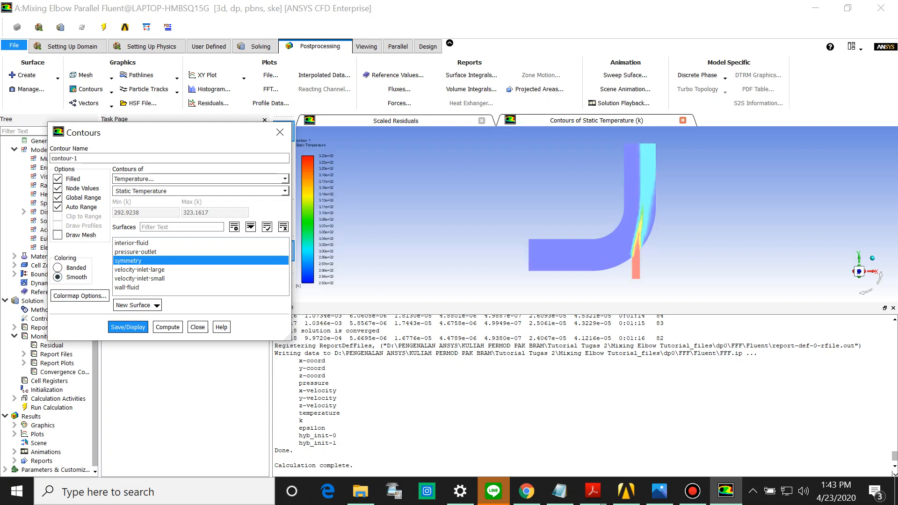
- Examine the smooth static temperature contour on the symmetry plane, including the mixing region near the small inlet
scroll(597, 214, "up", 3)
scroll(597, 214, "down", 2)
left_click_drag(597, 214, 608, 218)
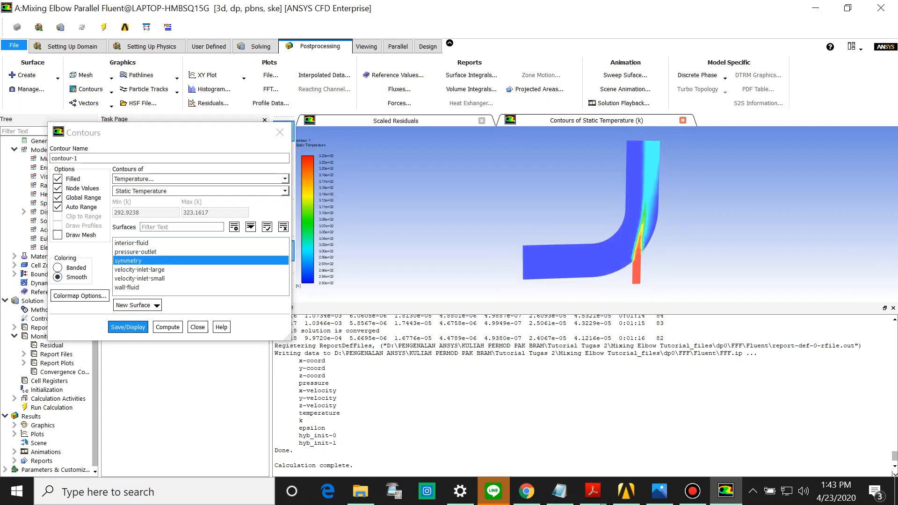
scroll(324, 159, "down", 2)
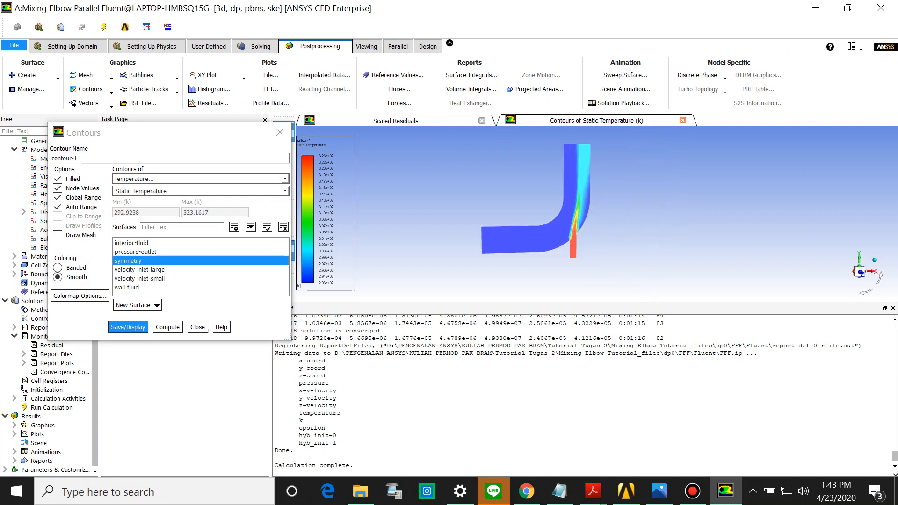
scroll(324, 159, "up", 2)
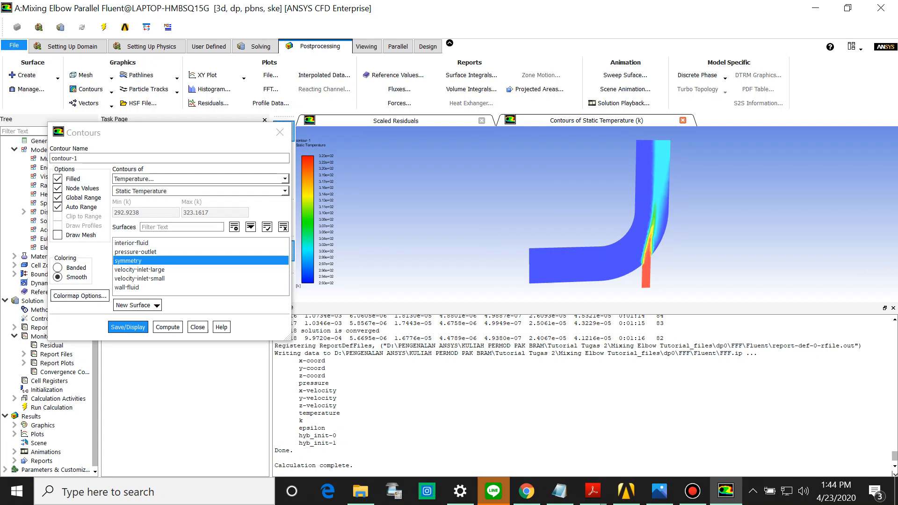
scroll(649, 285, "down", 1)
scroll(649, 286, "up", 10)
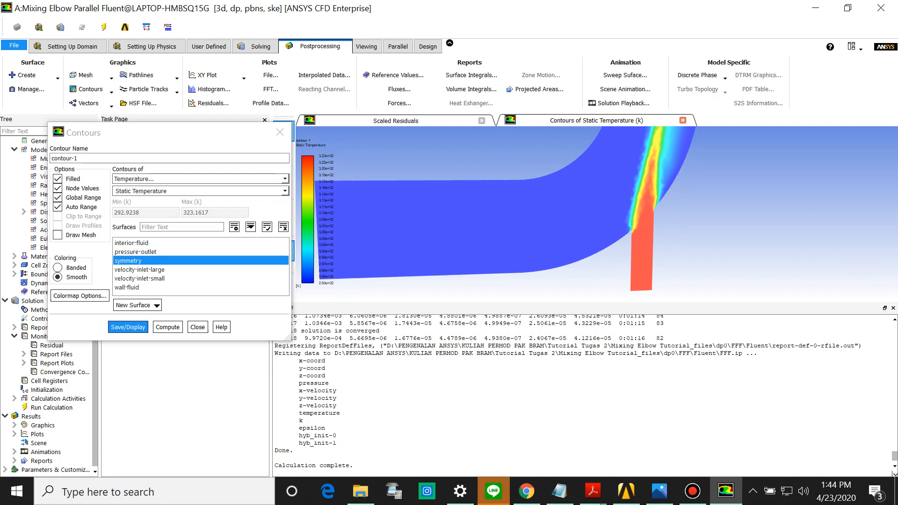
scroll(646, 270, "down", 9)
scroll(646, 269, "up", 2)
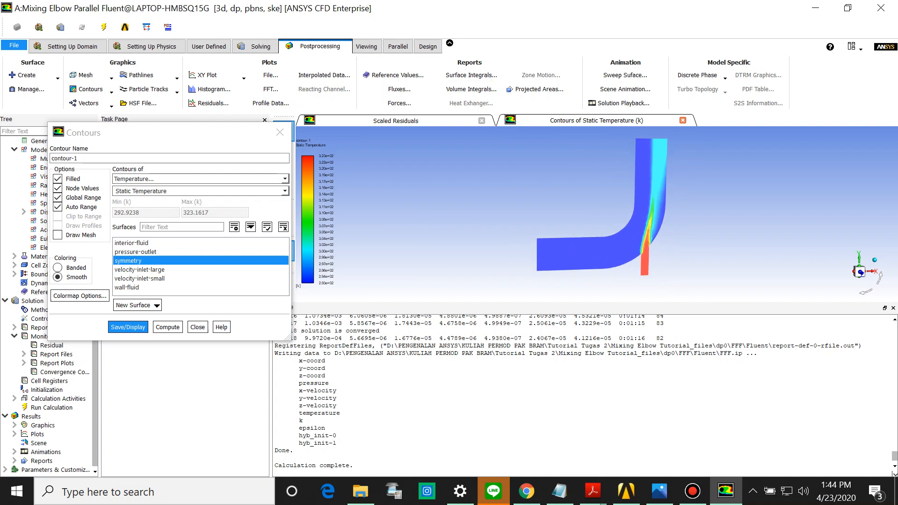
- Check the Scaled Residuals plot, return to the static temperature contour and close the contour settings
left_click(396, 120)
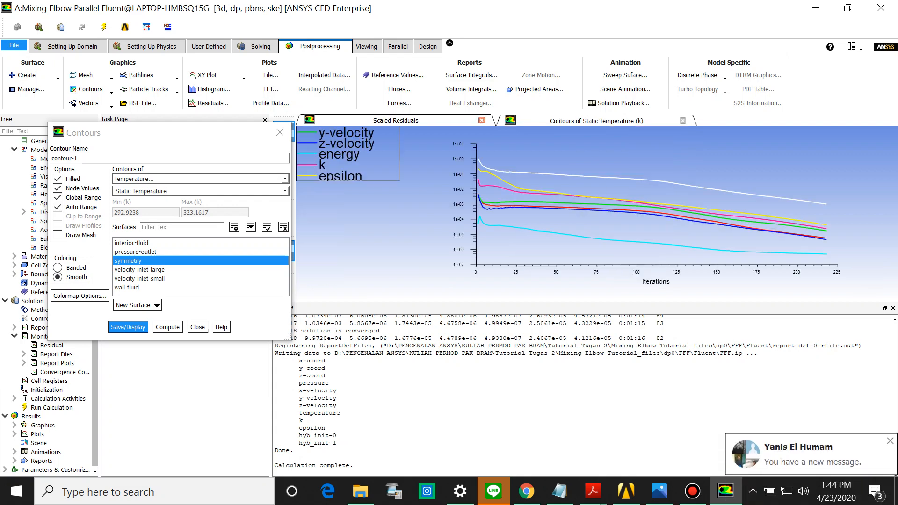
left_click(597, 121)
scroll(649, 231, "down", 2)
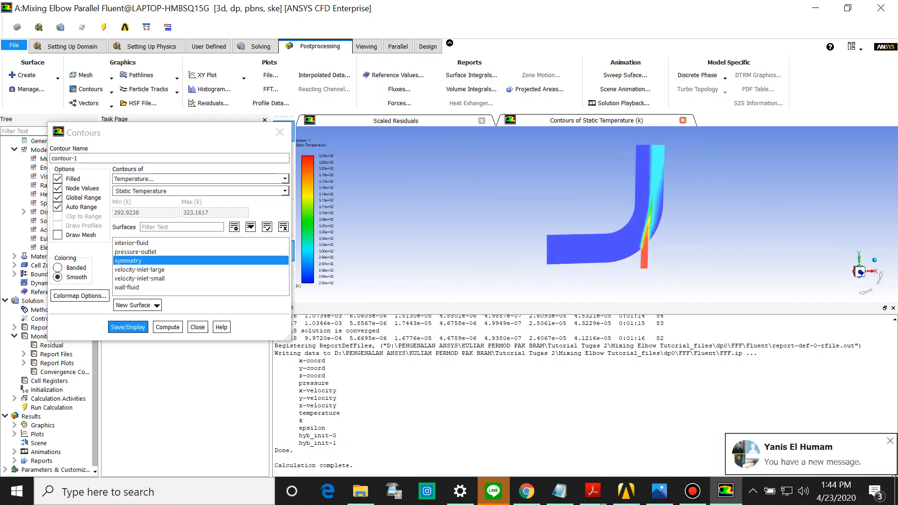
left_click(197, 327)
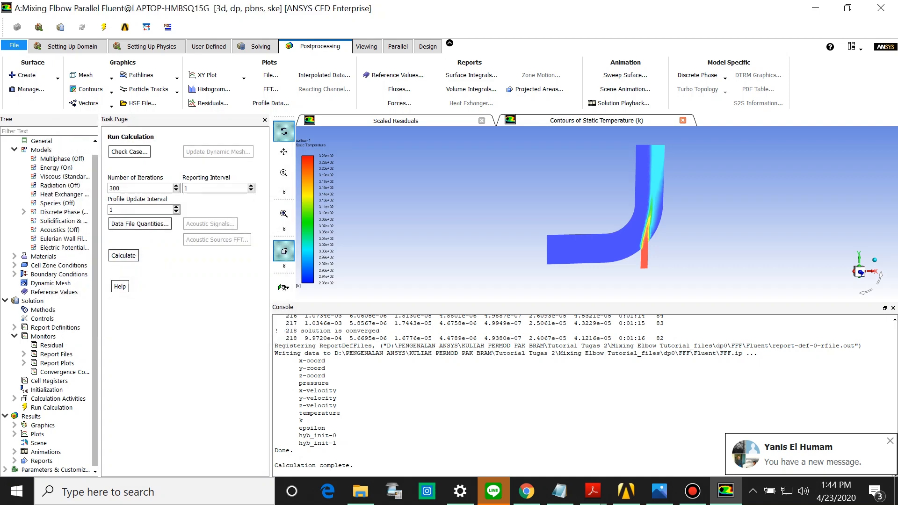
- Create and display new pathlines colored by Velocity Magnitude, released from the symmetry surface with 100 steps
left_click(141, 75)
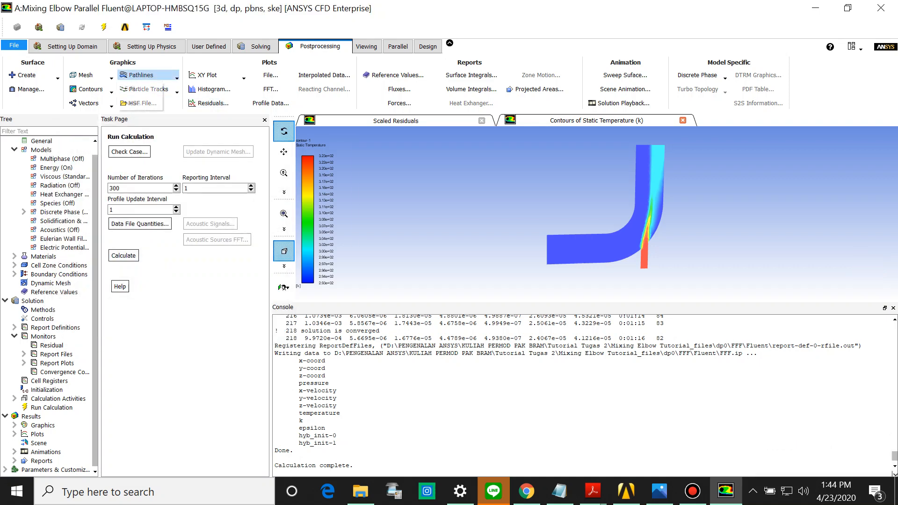
left_click(139, 103)
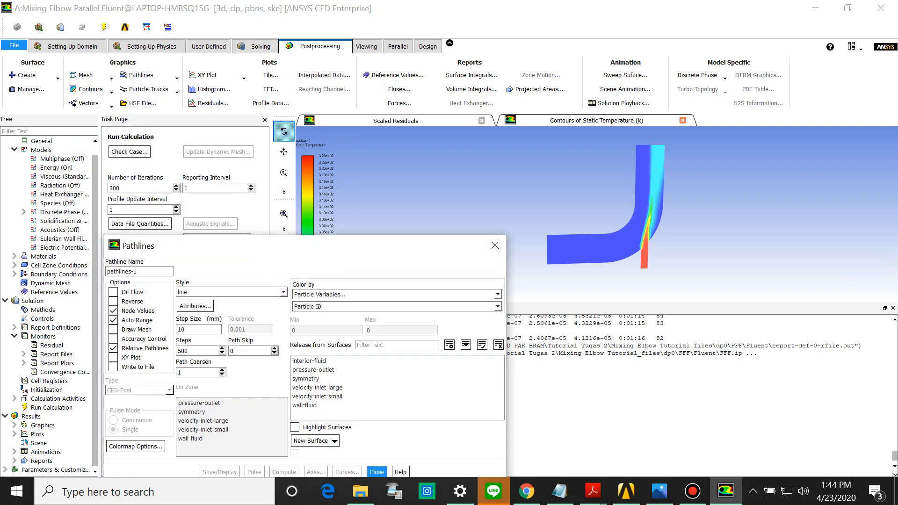
left_click_drag(268, 255, 204, 130)
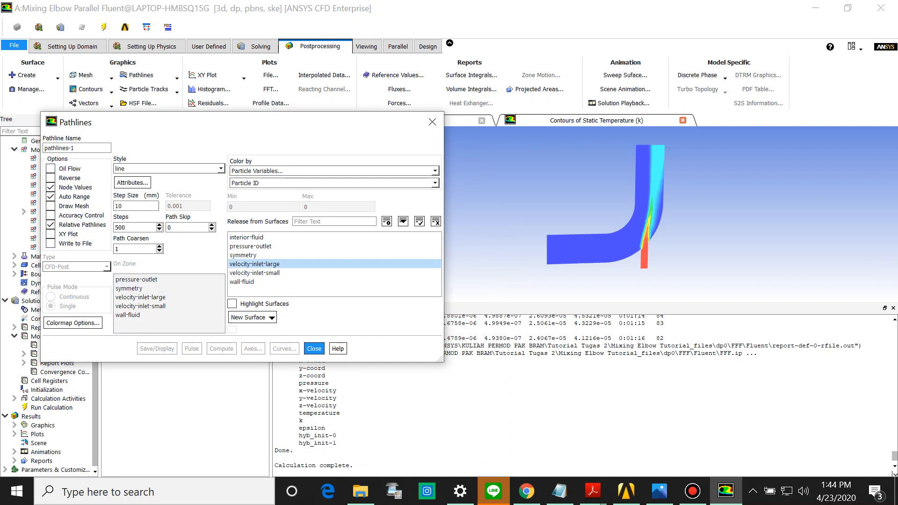
left_click(328, 170)
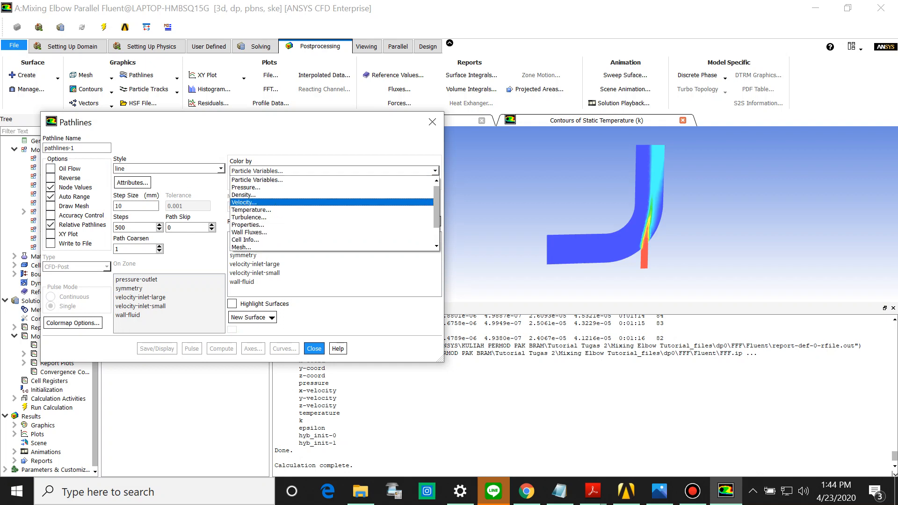
left_click(244, 202)
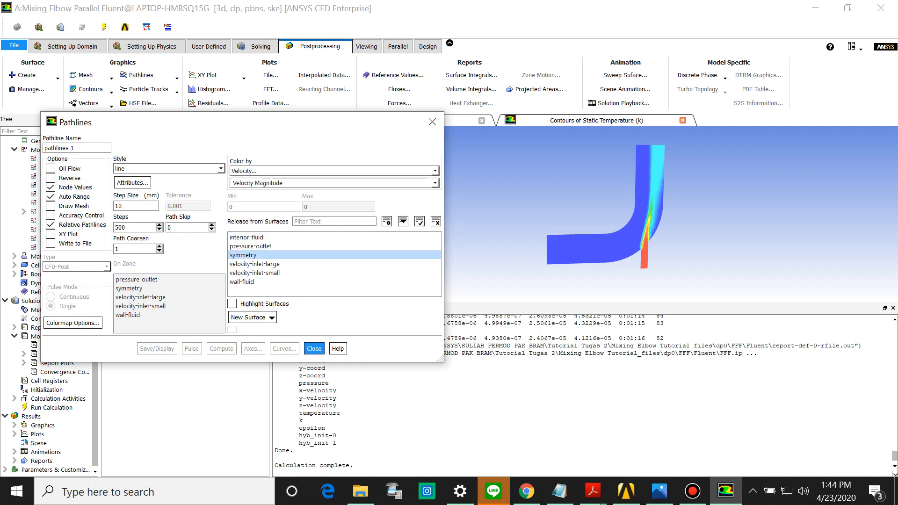
left_click(243, 255)
double_click(134, 227)
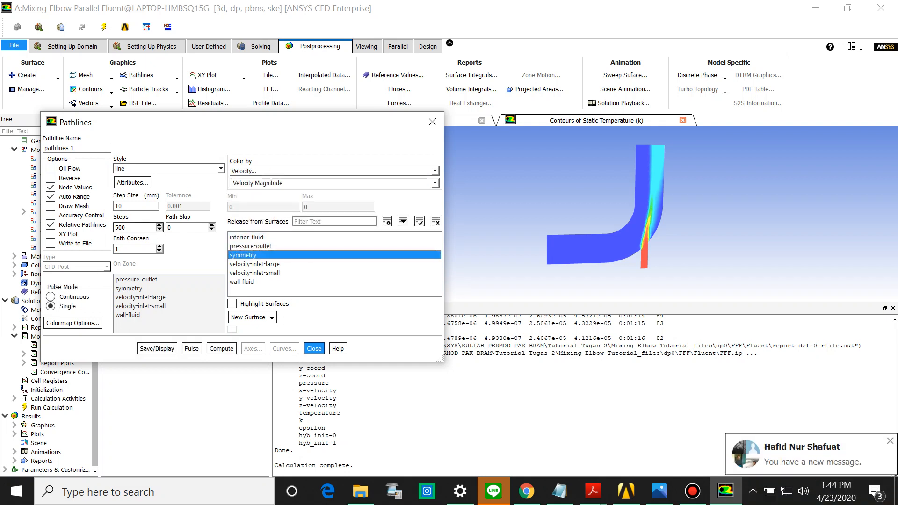
type("100")
left_click(157, 348)
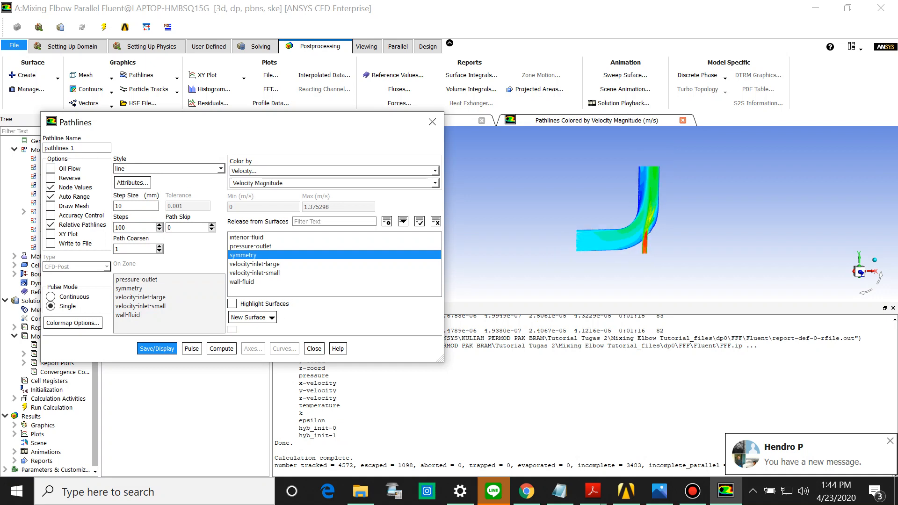
- Examine the velocity-colored pathlines through the elbow at different zoom levels, then close the pathline settings
scroll(653, 255, "up", 1)
scroll(654, 255, "down", 2)
scroll(654, 254, "up", 4)
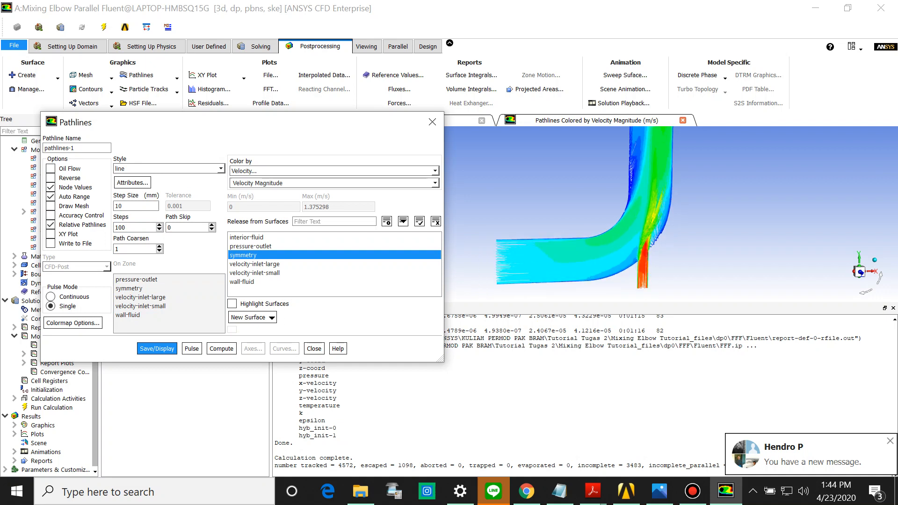
scroll(654, 255, "down", 3)
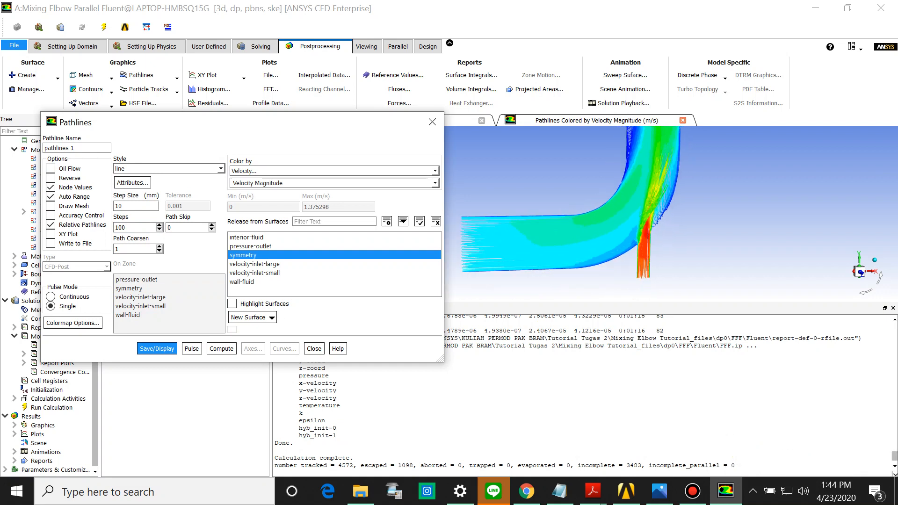
scroll(654, 255, "down", 1)
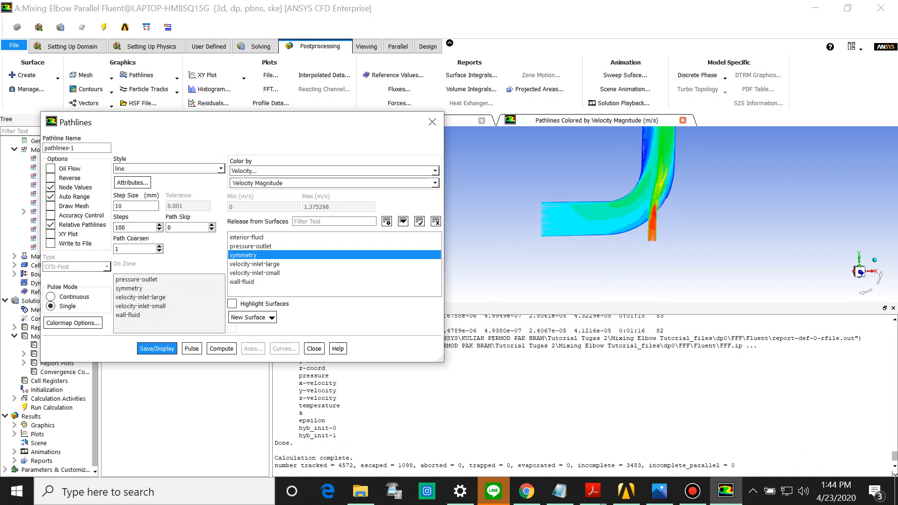
left_click_drag(654, 255, 642, 275)
left_click(314, 348)
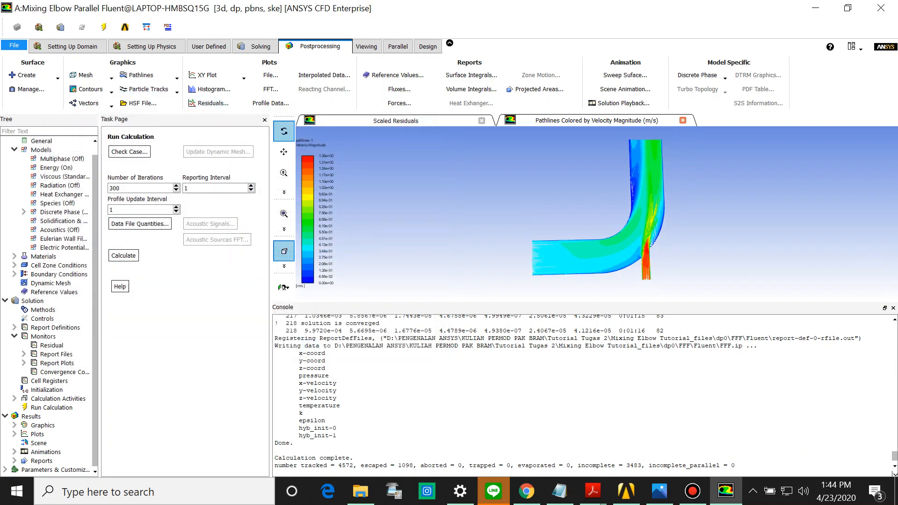
- Display pathlines released from the symmetry surface colored by Static Temperature, and close the pathline settings
left_click(141, 75)
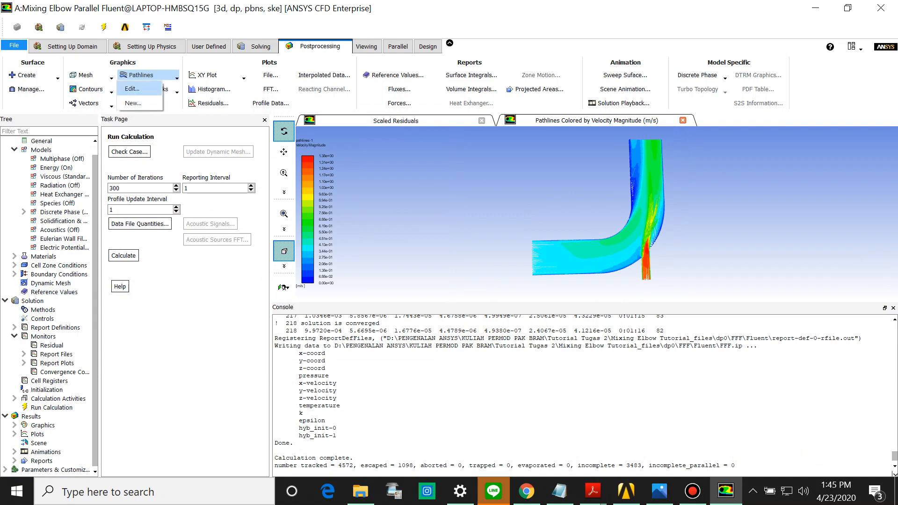
left_click(136, 87)
left_click(334, 150)
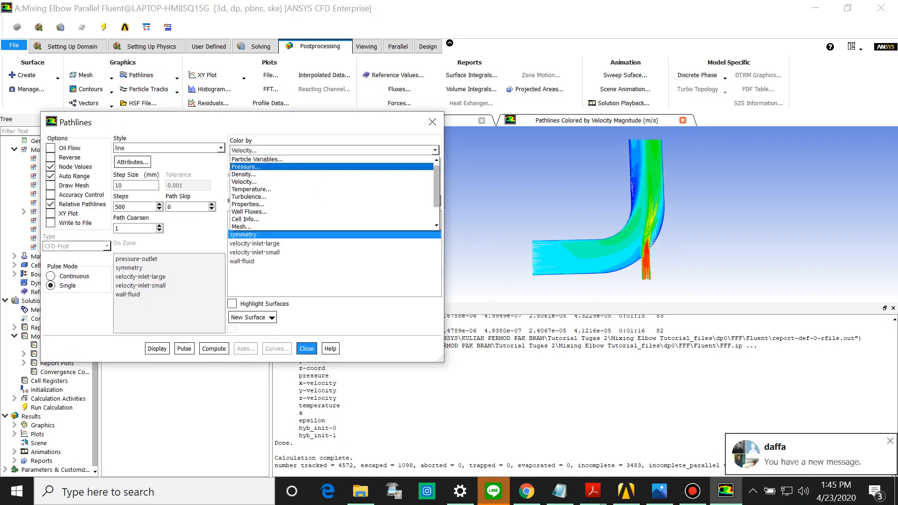
left_click(253, 190)
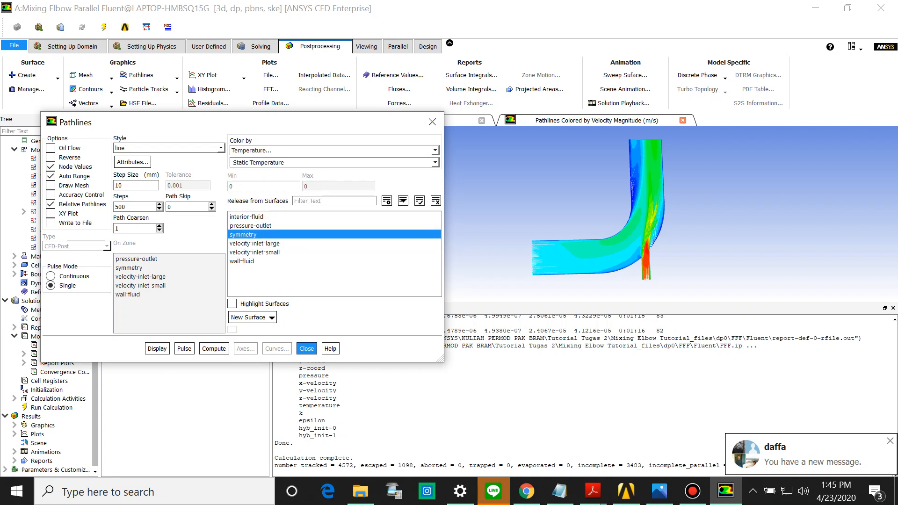
left_click(158, 349)
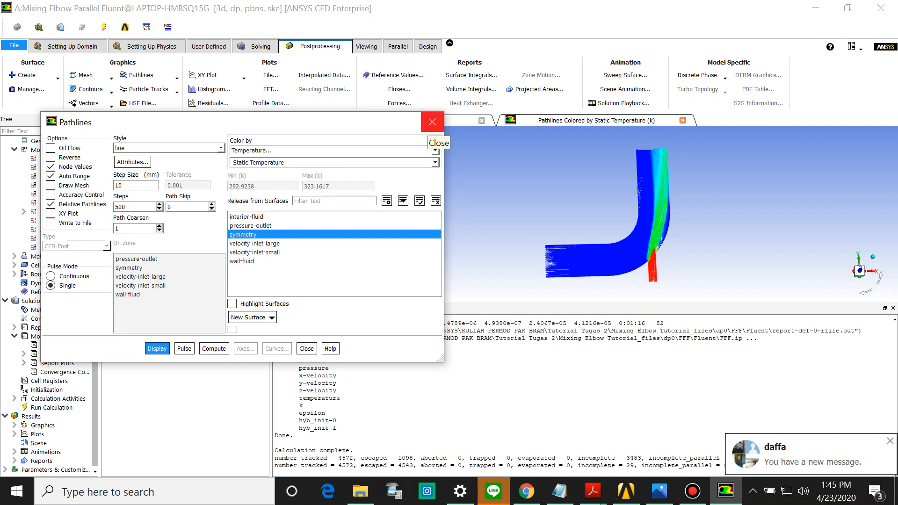
left_click(433, 122)
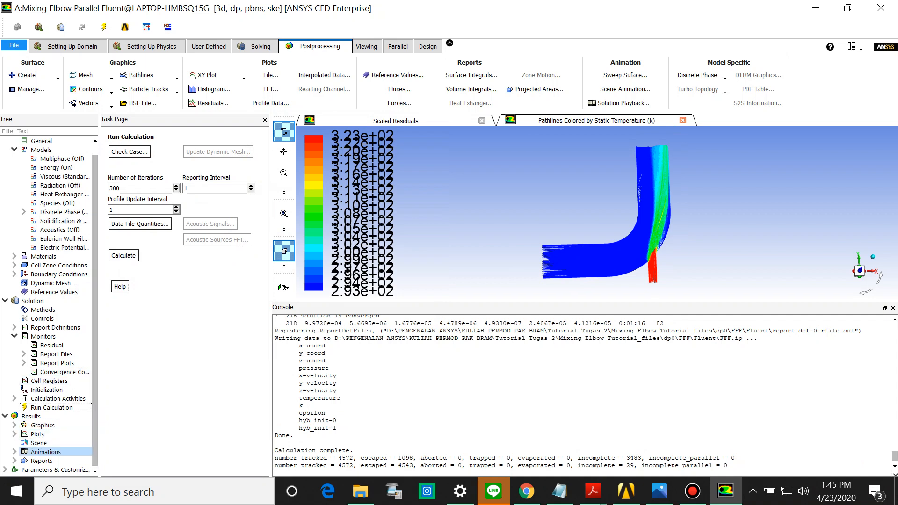
- Print a force report for the wall-fluid zone using the Forces option and direction vector X 1, Y 0, Z 0
left_click(15, 461)
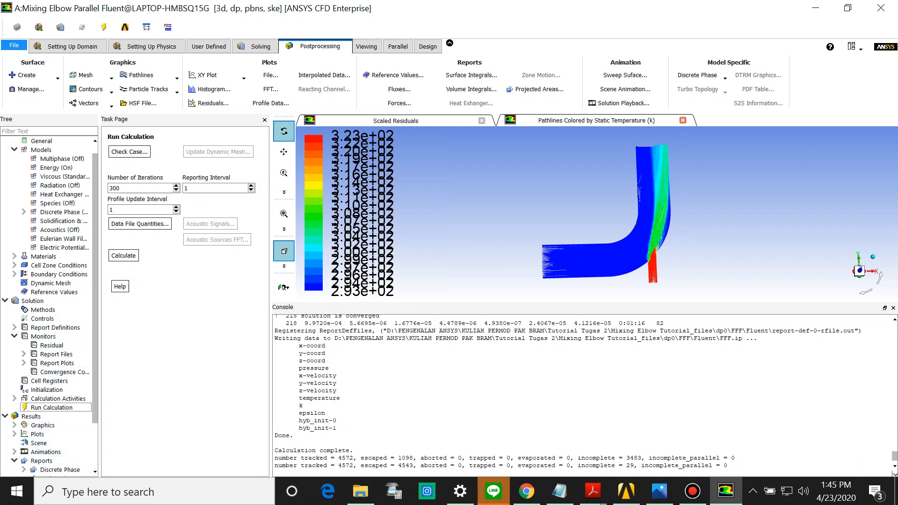
left_click_drag(99, 407, 141, 407)
scroll(71, 407, "down", 2)
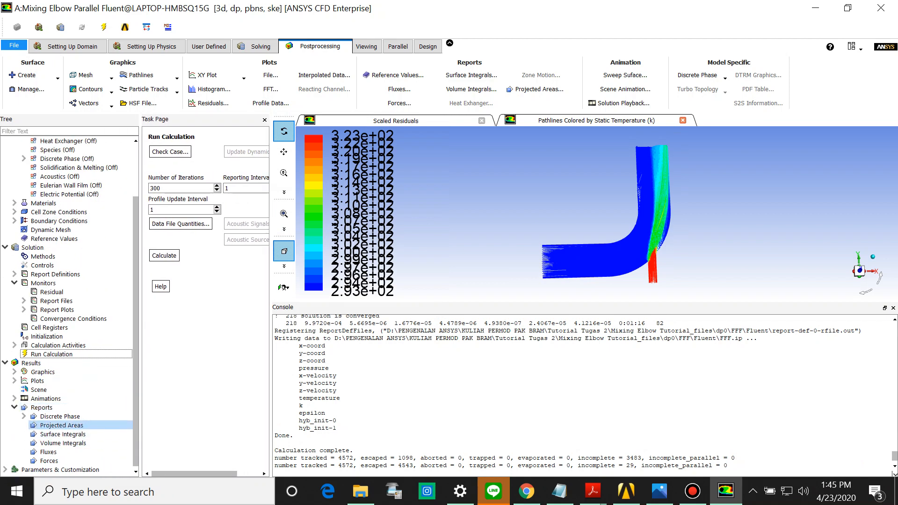
left_click(42, 408)
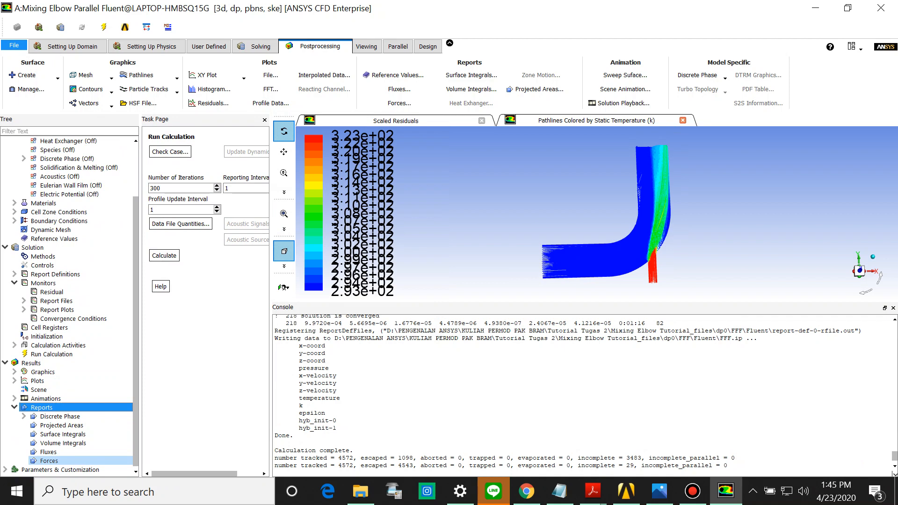
double_click(48, 461)
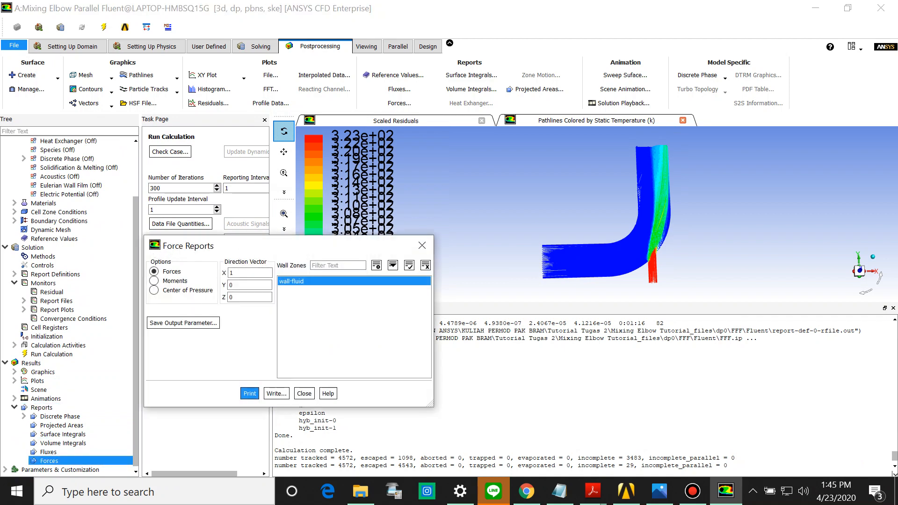
left_click_drag(234, 246, 175, 151)
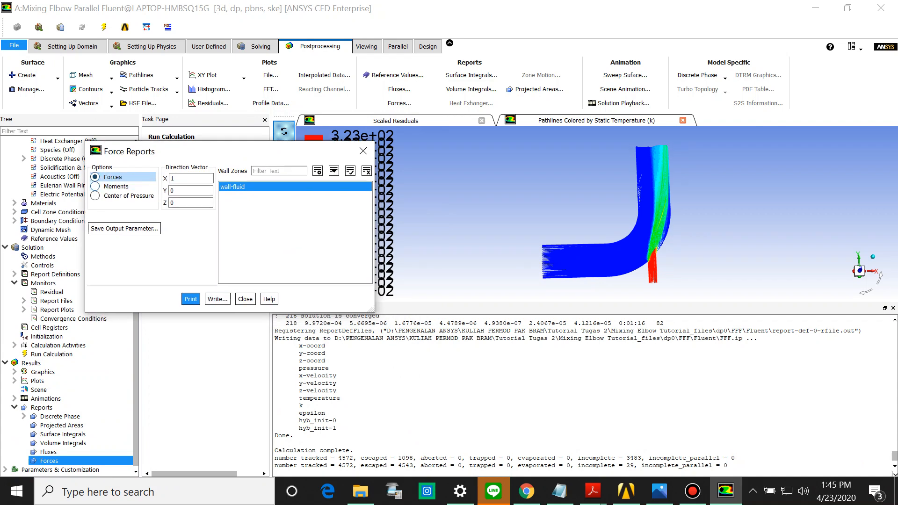
left_click(191, 299)
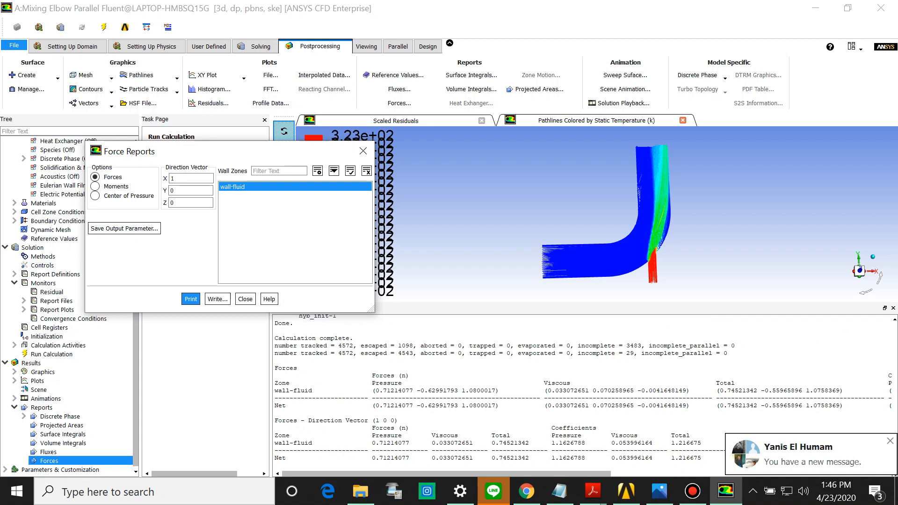
- Check the net total force coefficient in the printed report, and close the force report settings
left_click_drag(668, 458, 706, 458)
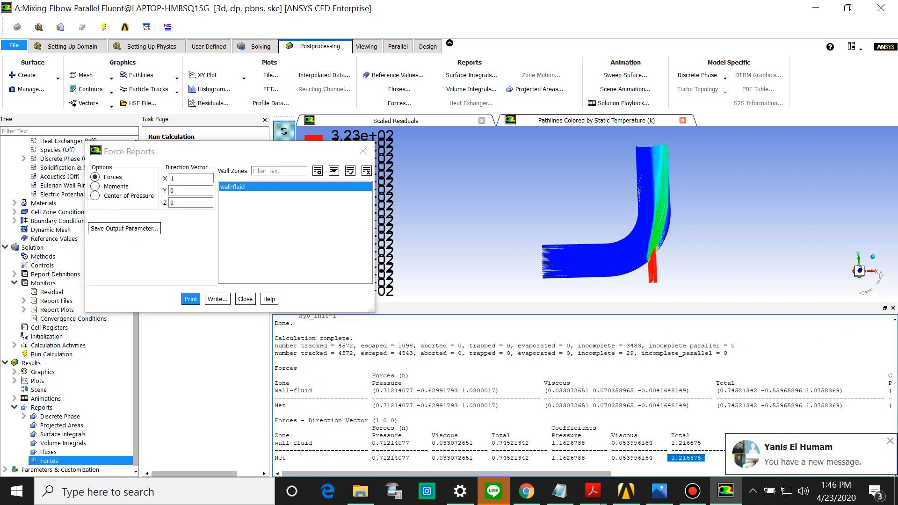
left_click(706, 458)
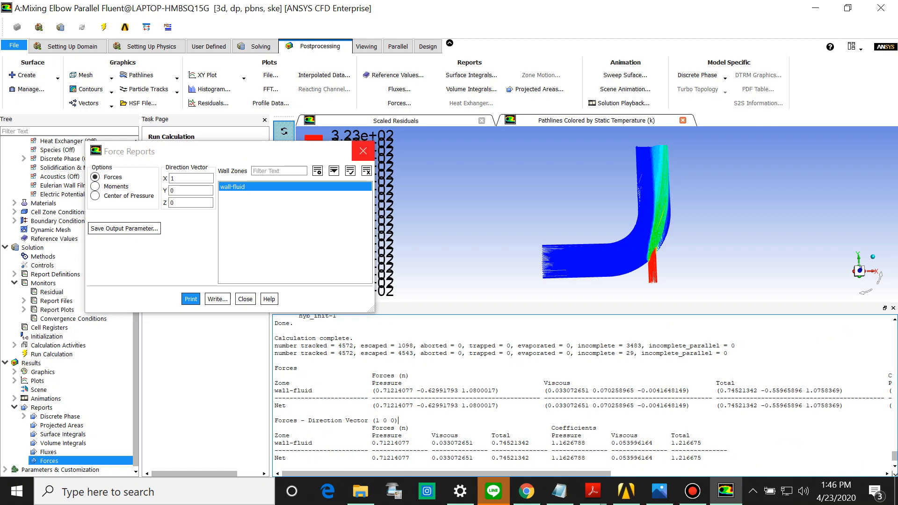
left_click(363, 150)
scroll(440, 265, "up", 2)
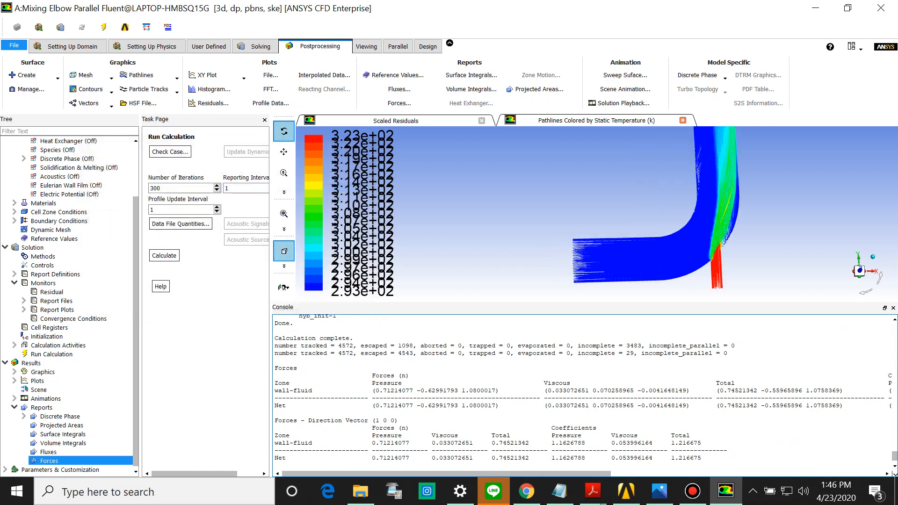
scroll(656, 207, "down", 1)
scroll(702, 194, "down", 1)
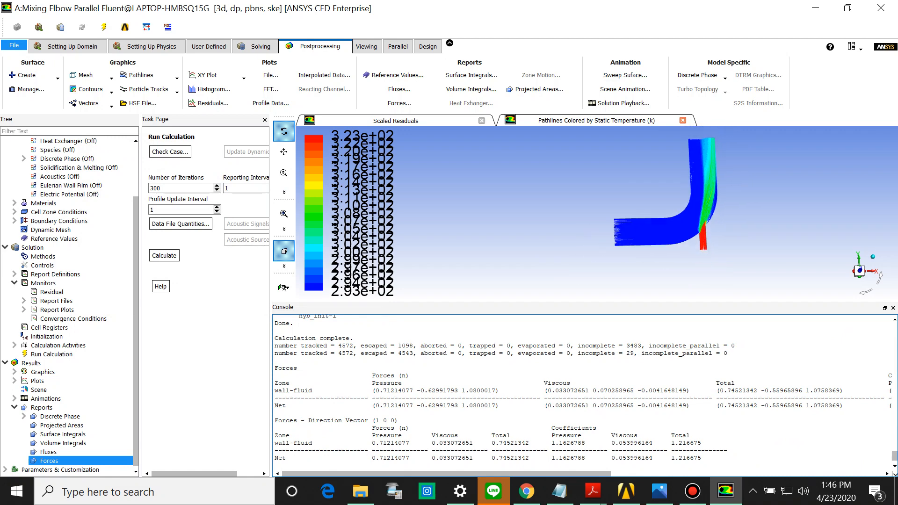